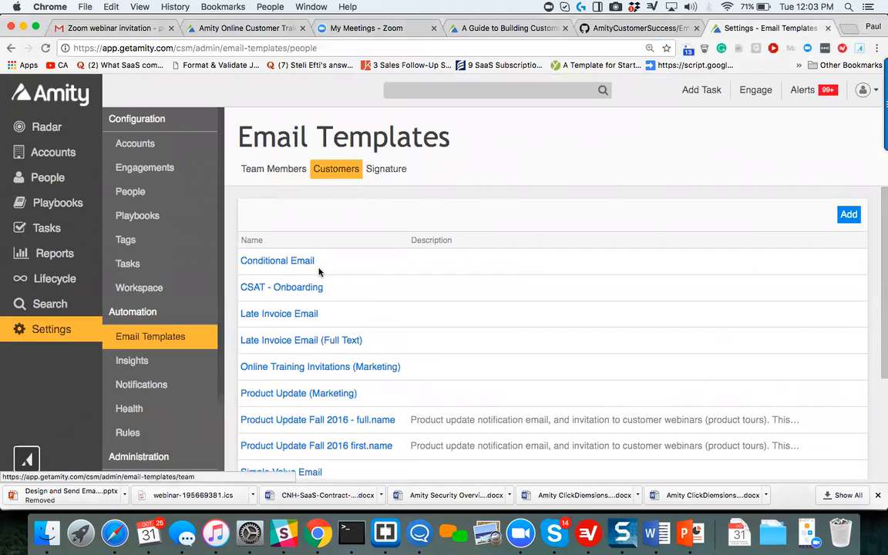
Look through the list of customer email templates.
scroll(407, 317, down, 1)
scroll(408, 317, down, 5)
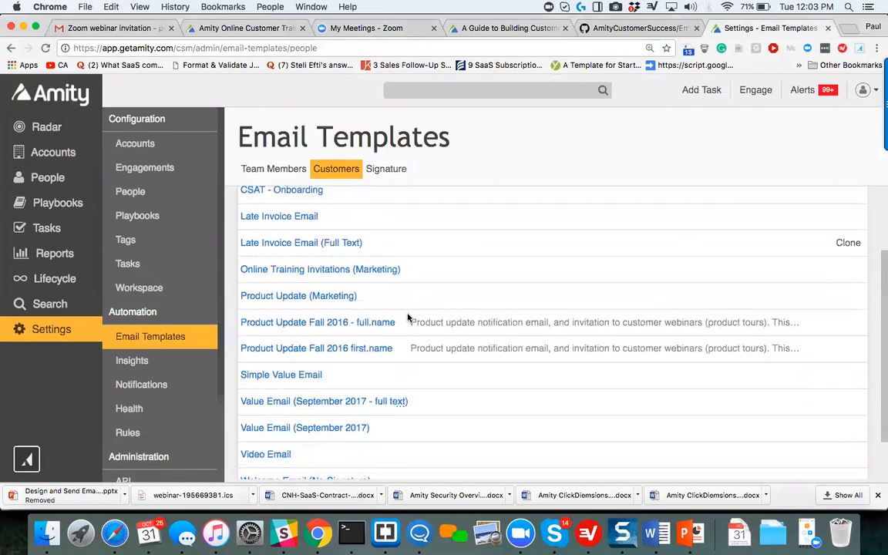
scroll(408, 338, up, 6)
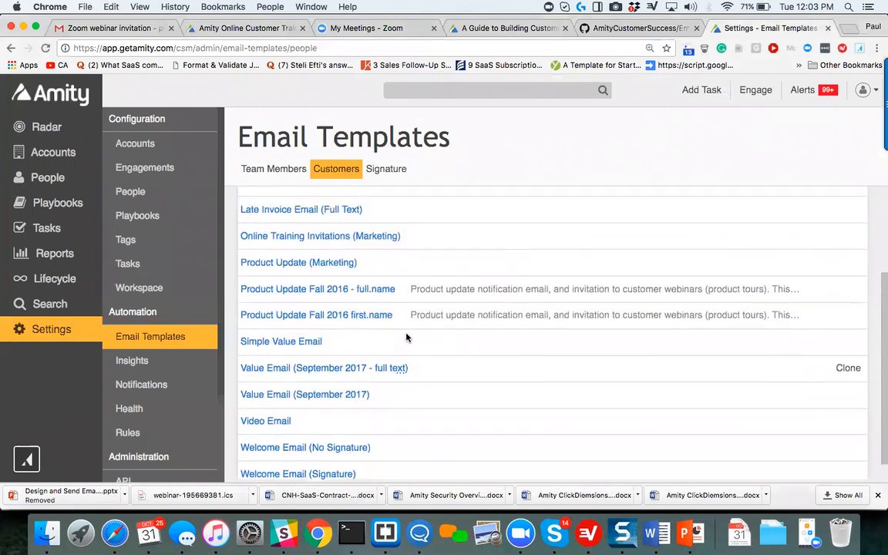
scroll(407, 337, down, 4)
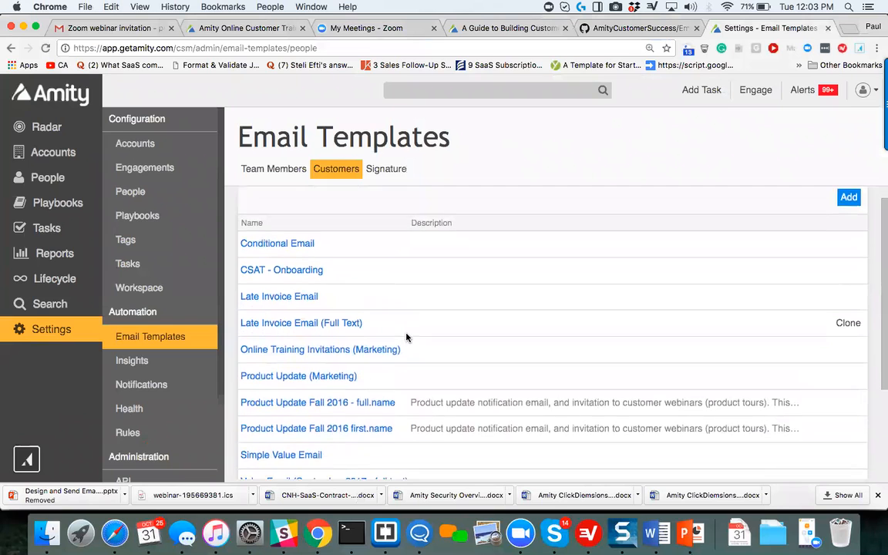
scroll(407, 337, down, 3)
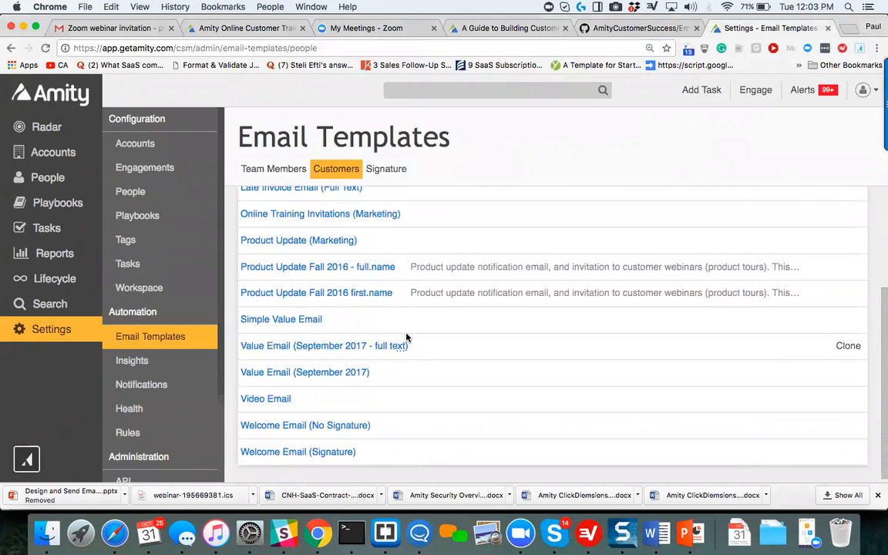
scroll(407, 338, up, 6)
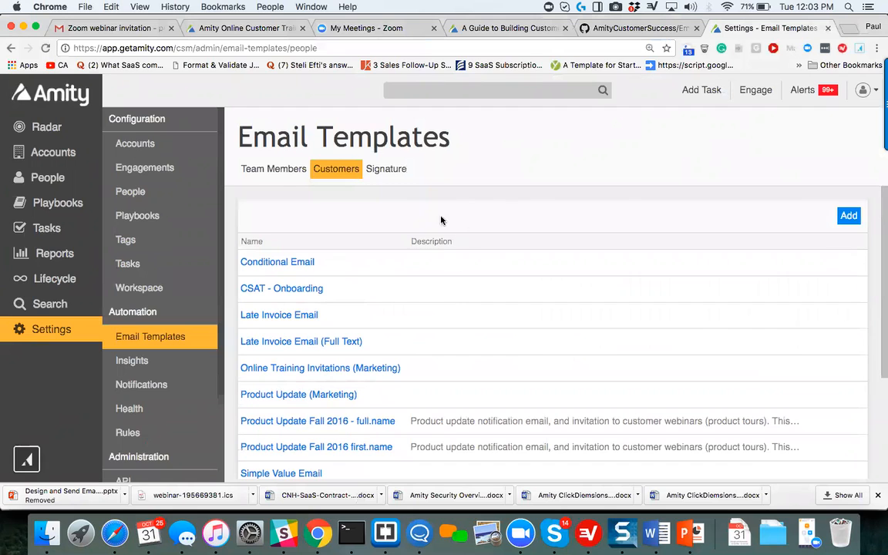
Review the team member email templates, and open the email signature for viewing.
click(260, 167)
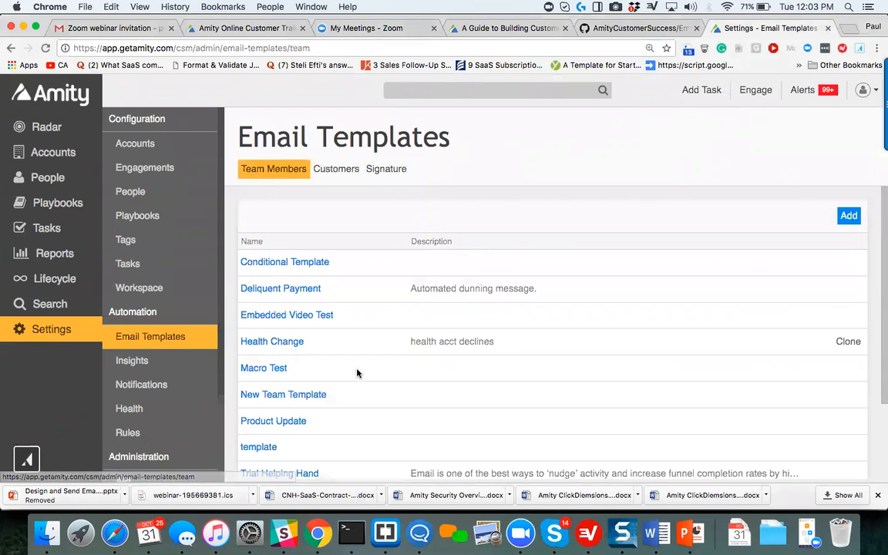
scroll(358, 381, down, 4)
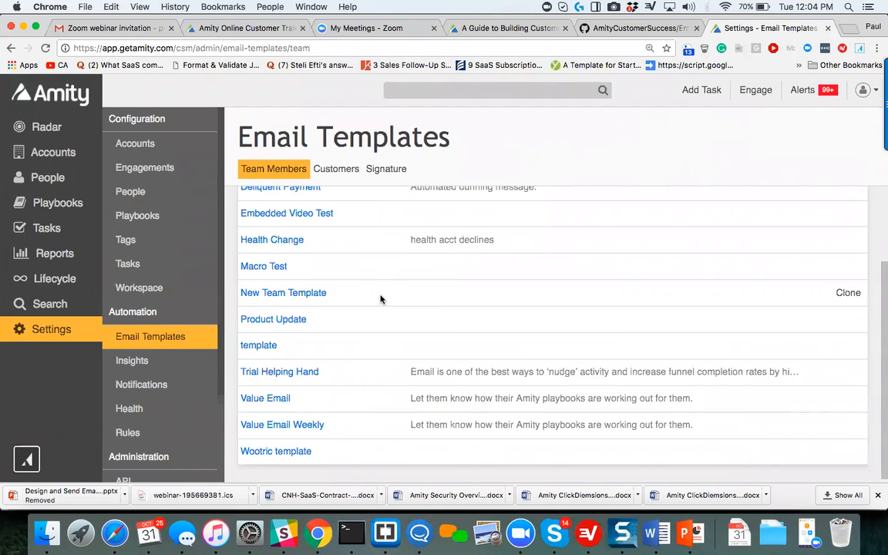
click(392, 170)
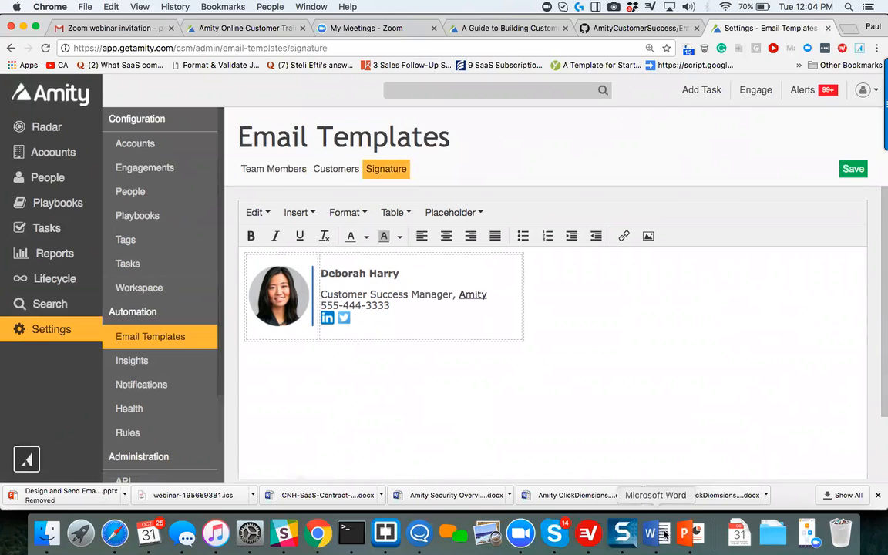
Switch to PowerPoint and show the "Creating a Plain Email Signature" slide enlarged to 140%.
click(690, 533)
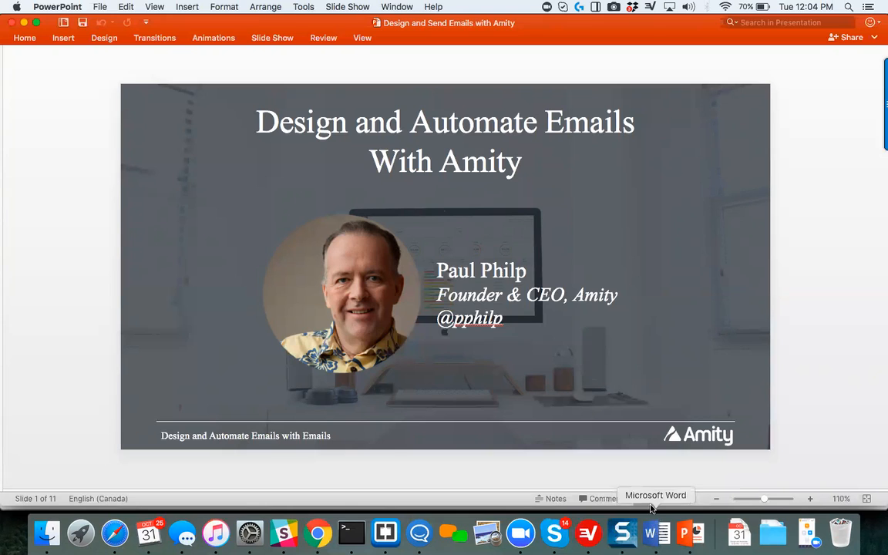
scroll(599, 405, down, 1)
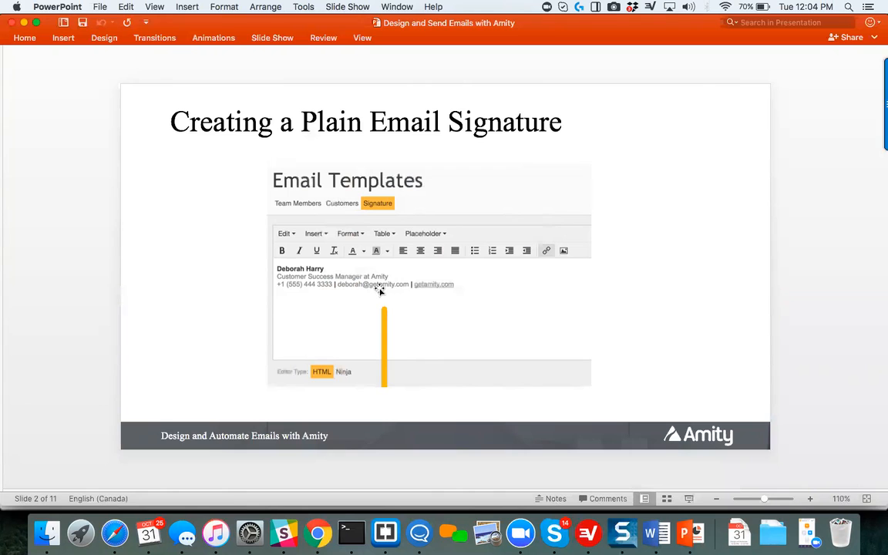
scroll(379, 290, up, 5)
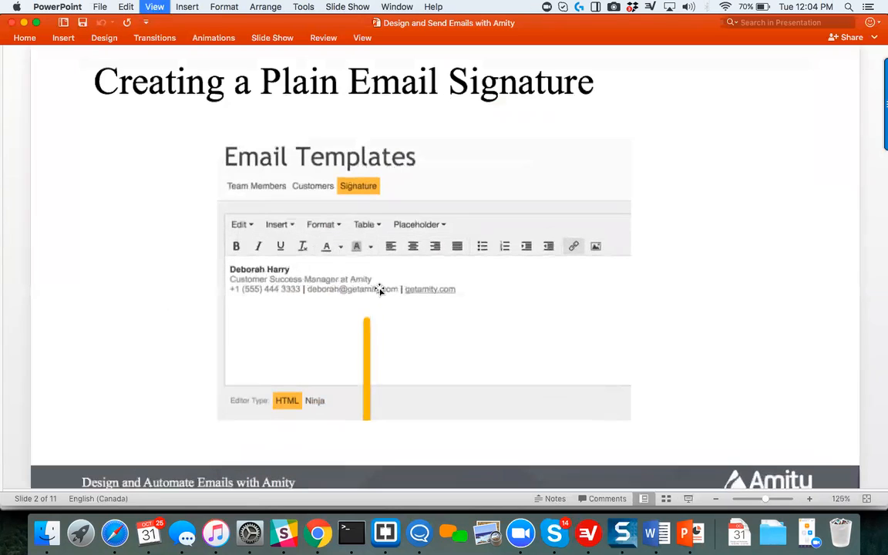
scroll(430, 302, down, 1)
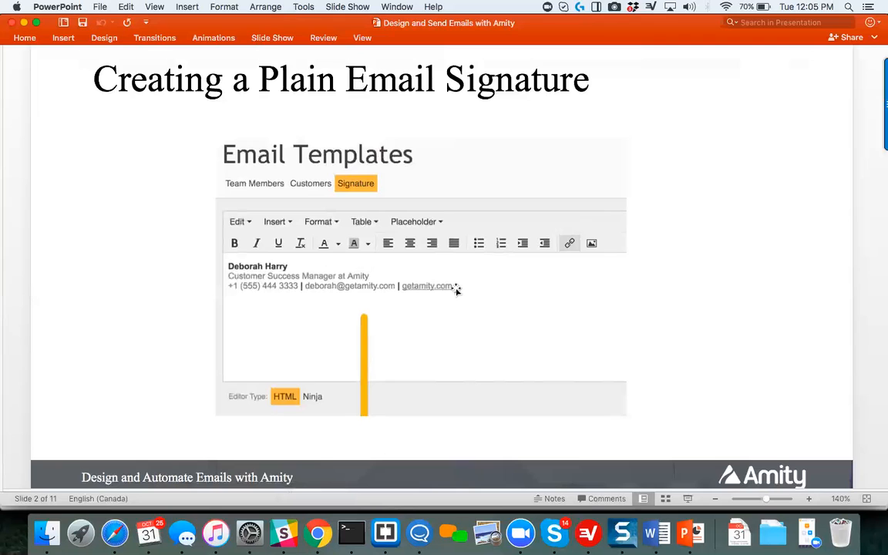
Switch to Chrome, toggle bold off and on for the signature's name, and toggle italics on the linked word "Amity".
click(317, 532)
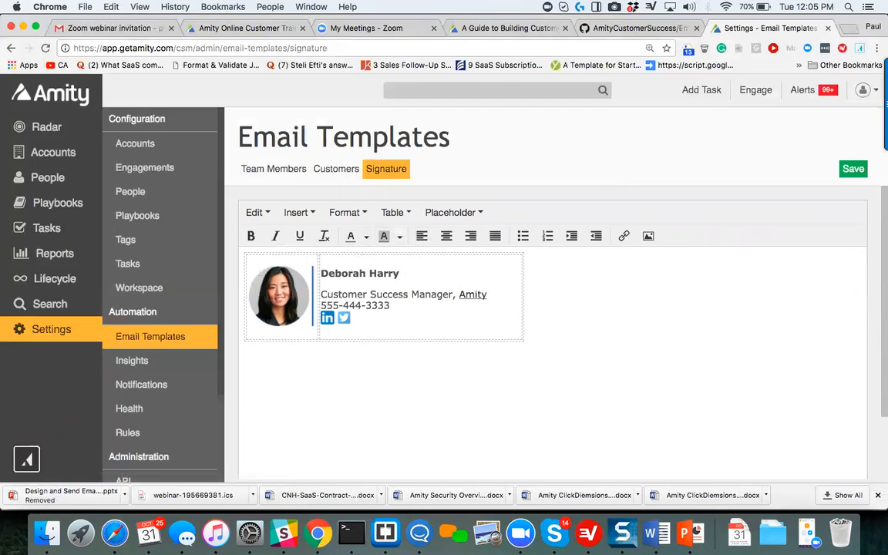
drag(403, 272, 318, 273)
click(252, 237)
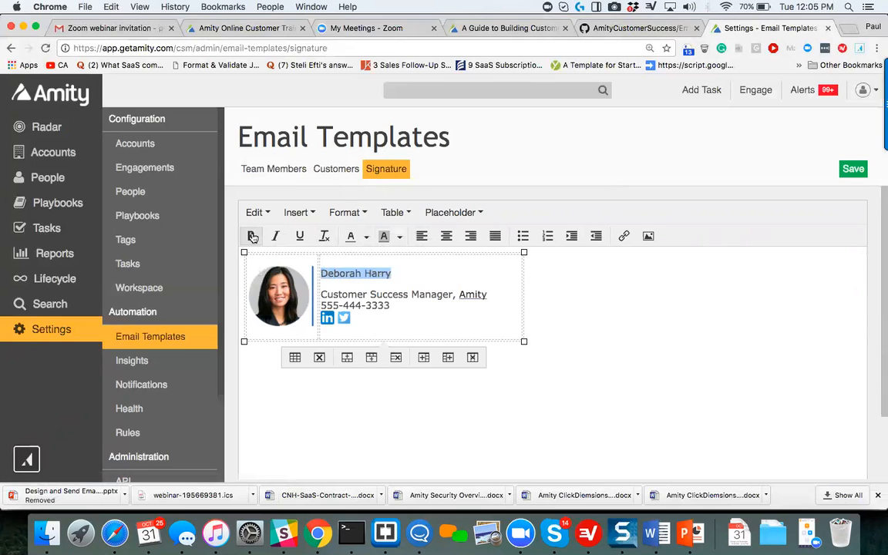
click(252, 237)
drag(492, 295, 460, 294)
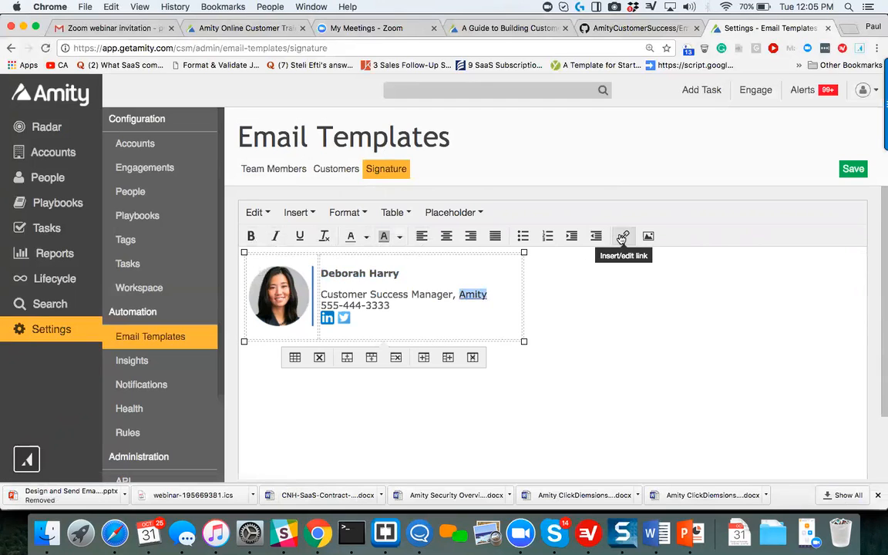
click(275, 239)
click(276, 239)
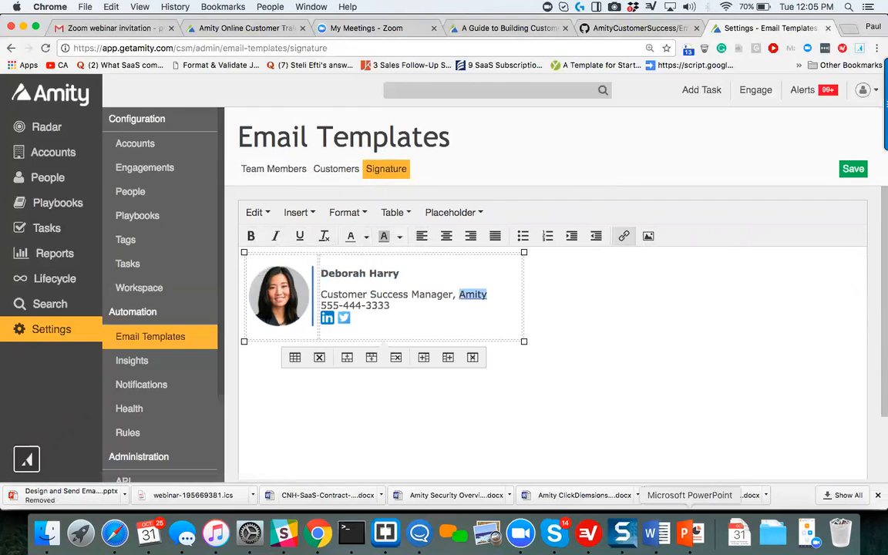
Switch to PowerPoint and advance to the "Creating an Advanced Email Signature" slide.
click(684, 533)
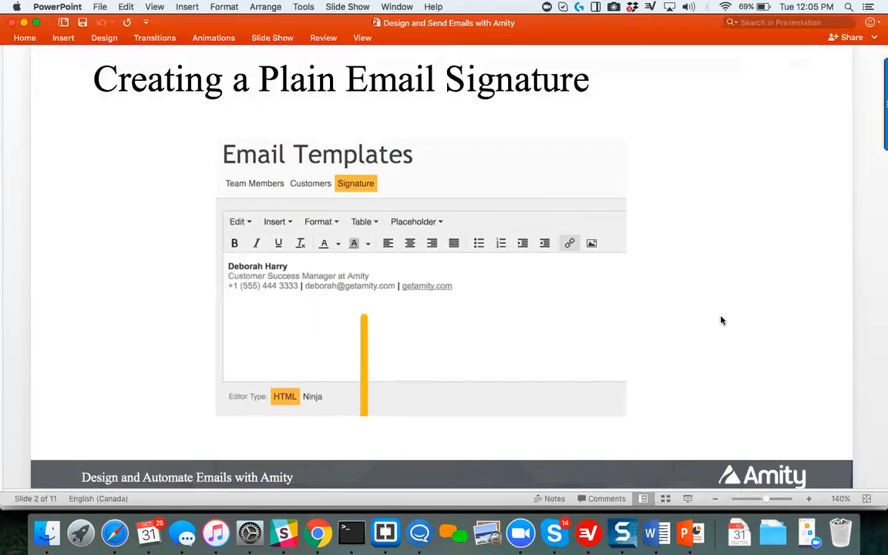
key(Down)
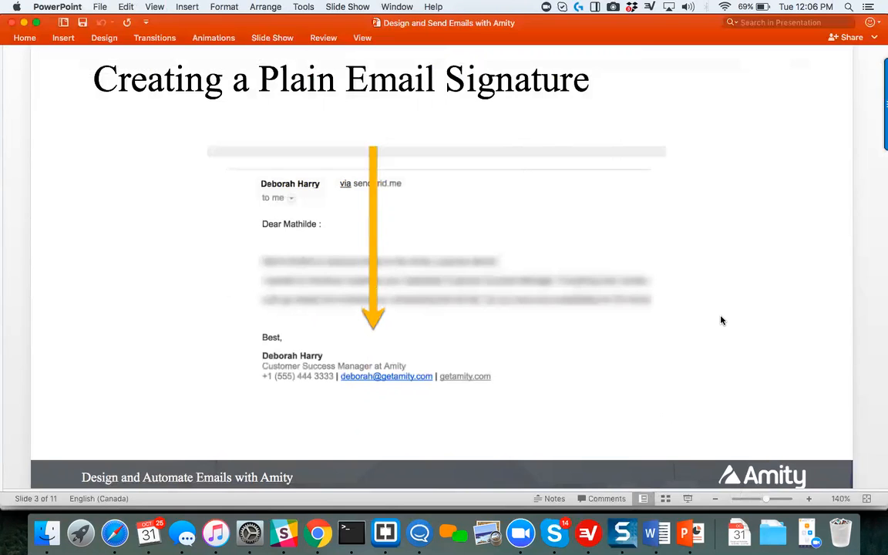
key(Down)
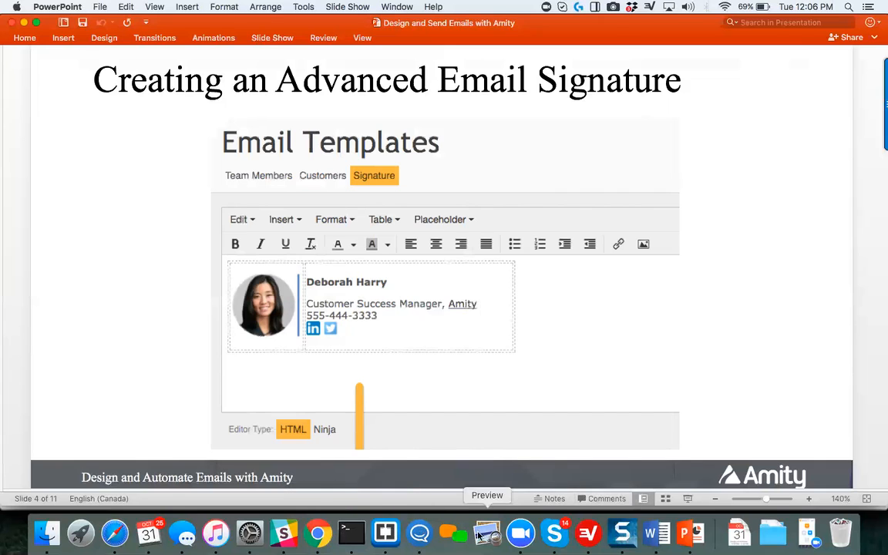
Switch to Chrome and insert a 2 x 2 table below the existing signature.
click(316, 533)
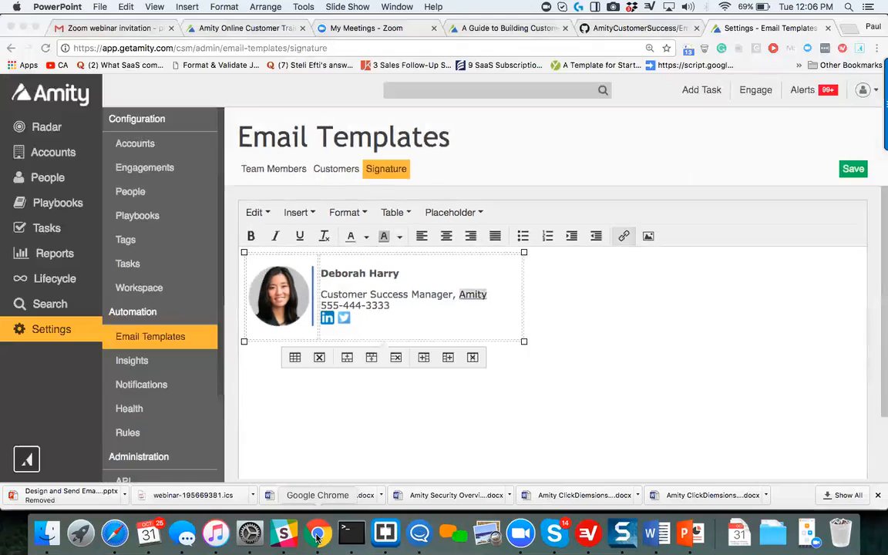
click(521, 461)
scroll(527, 418, down, 2)
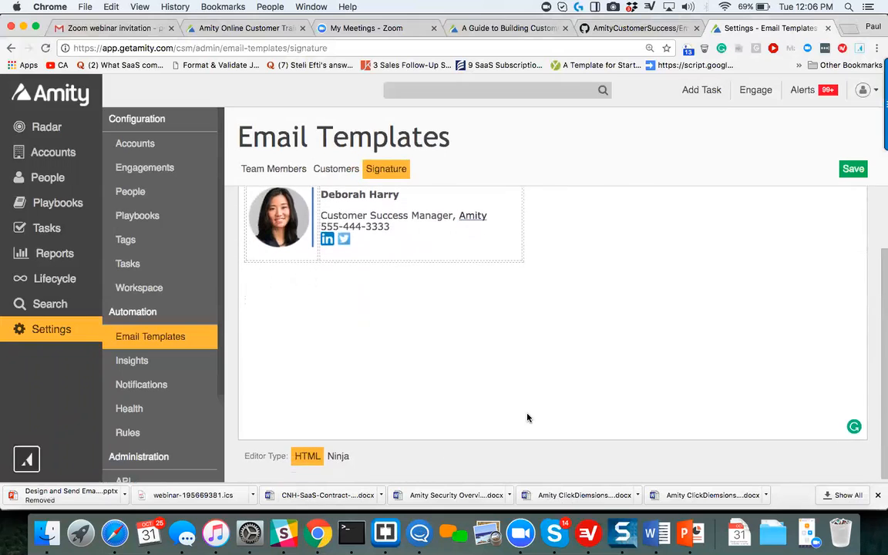
scroll(528, 418, up, 2)
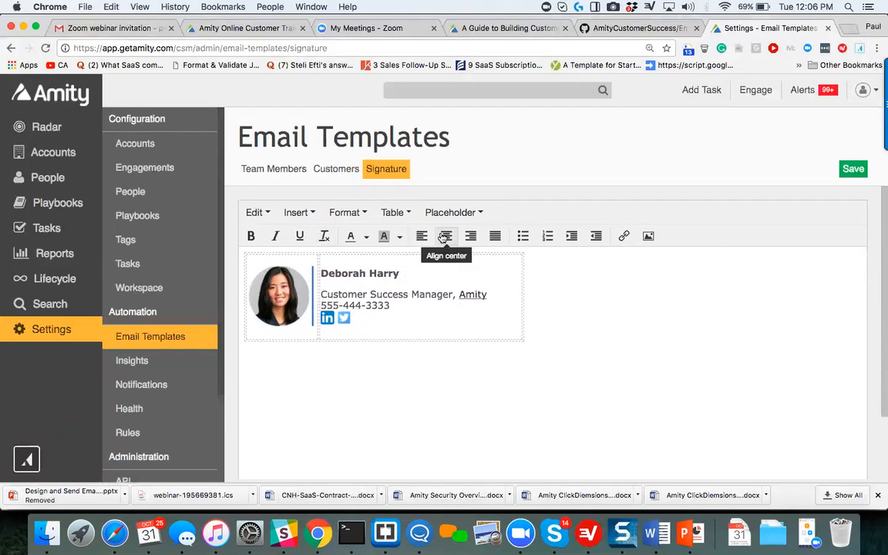
click(395, 213)
mouse_move(396, 234)
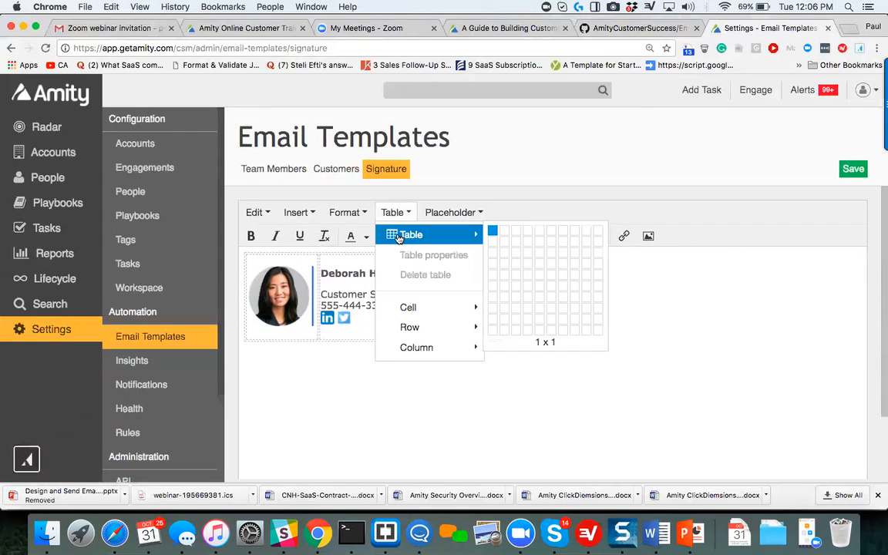
click(503, 241)
drag(254, 403, 518, 422)
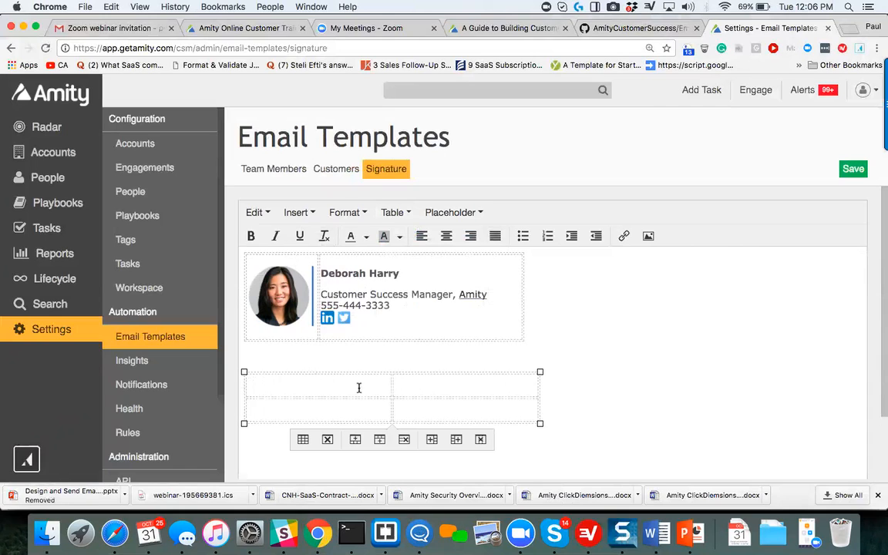
Fill the new table's cells with 1 and 2 in the first row and 3 and 4 in the second.
click(320, 386)
text(1 )
text(2)
key(Tab)
text(3)
key(Tab)
text(3 )
text(4)
click(650, 377)
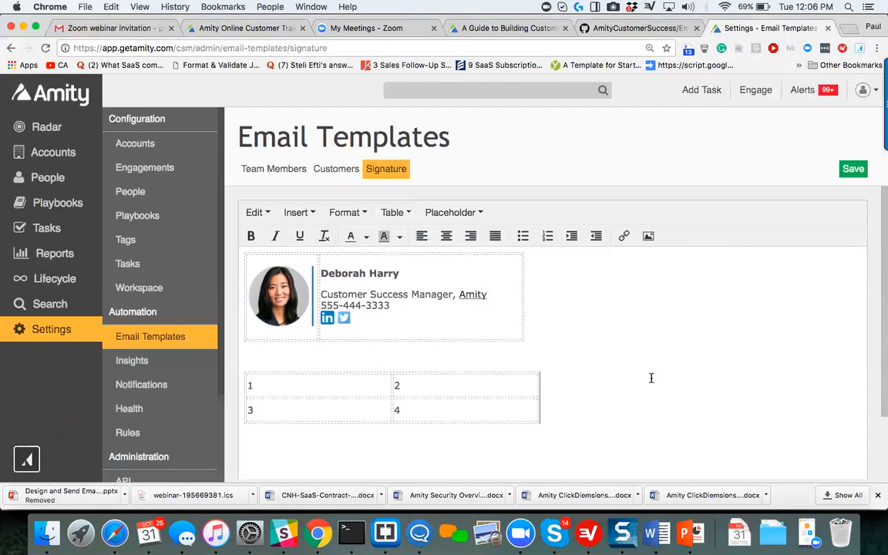
Compare the signature's profile photo cell with the matching cell of the new numbered table.
click(526, 373)
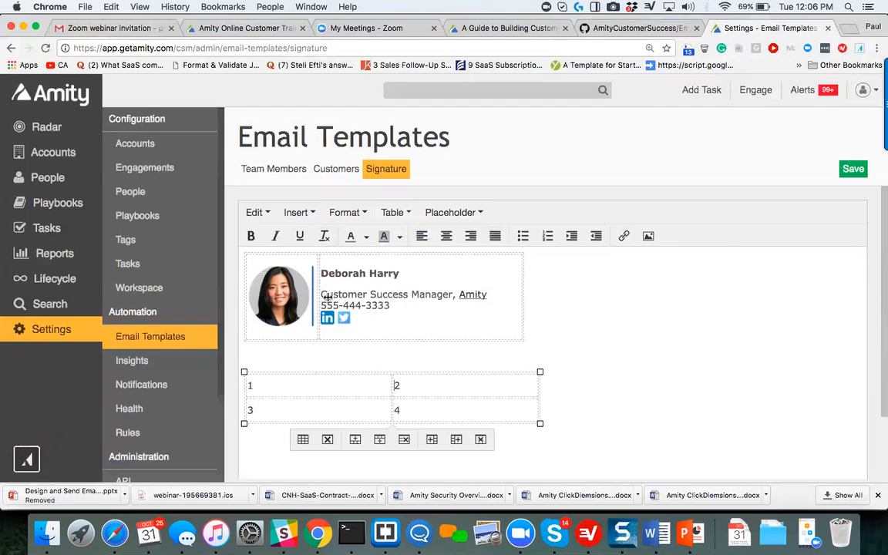
drag(268, 288, 272, 291)
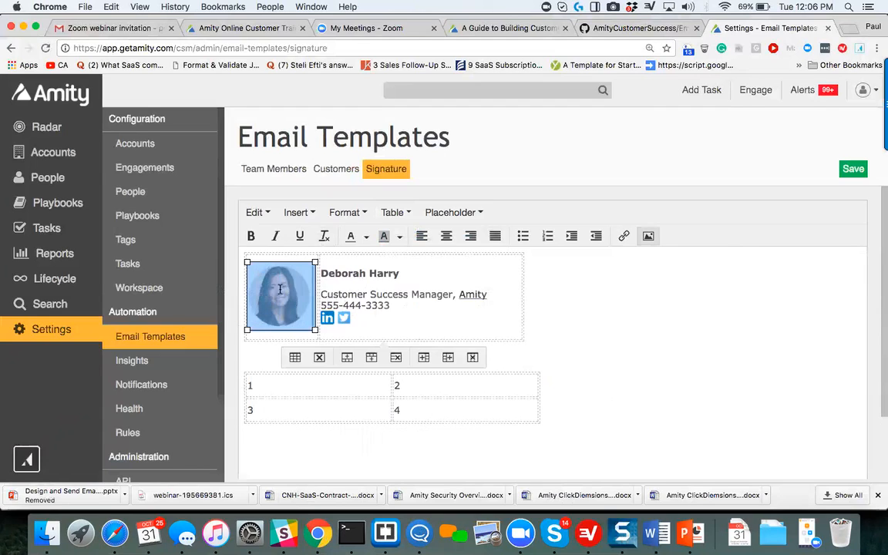
click(278, 373)
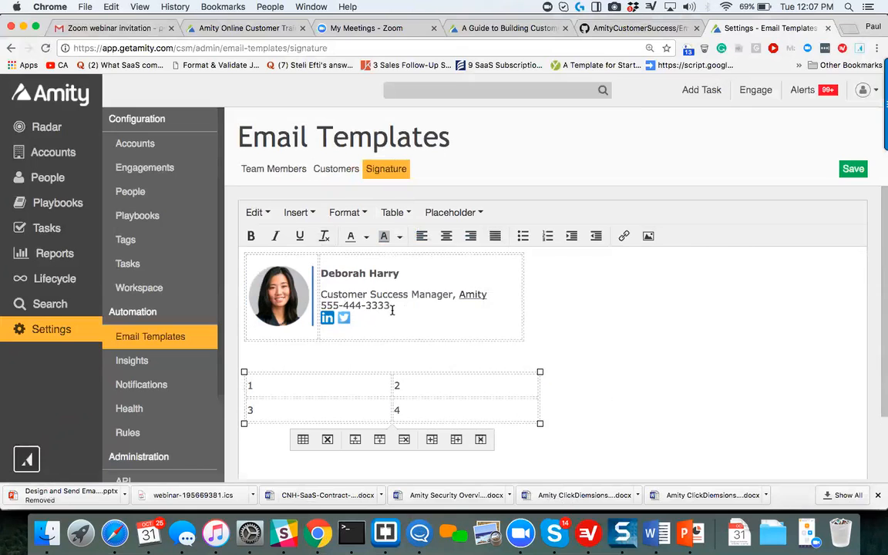
View the link settings of the word "Amity" in the signature, and close them without changes.
scroll(393, 310, down, 2)
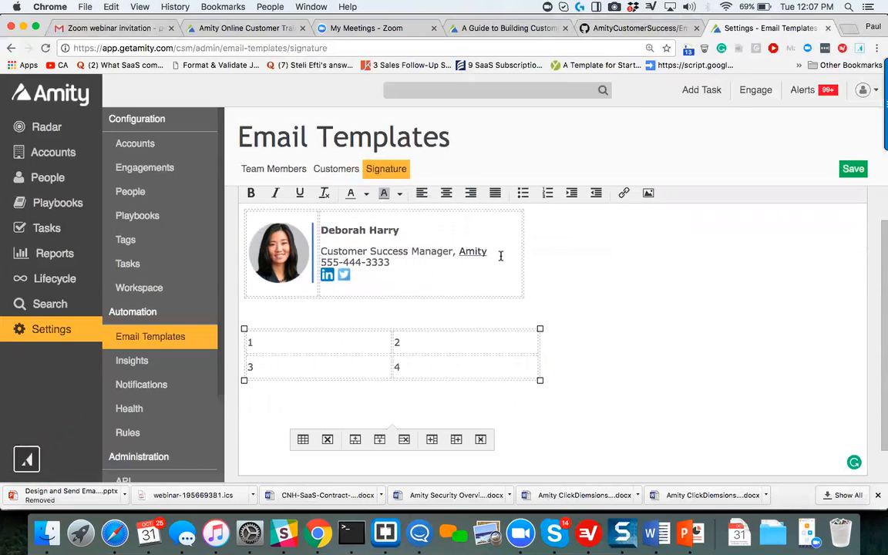
drag(498, 253, 459, 252)
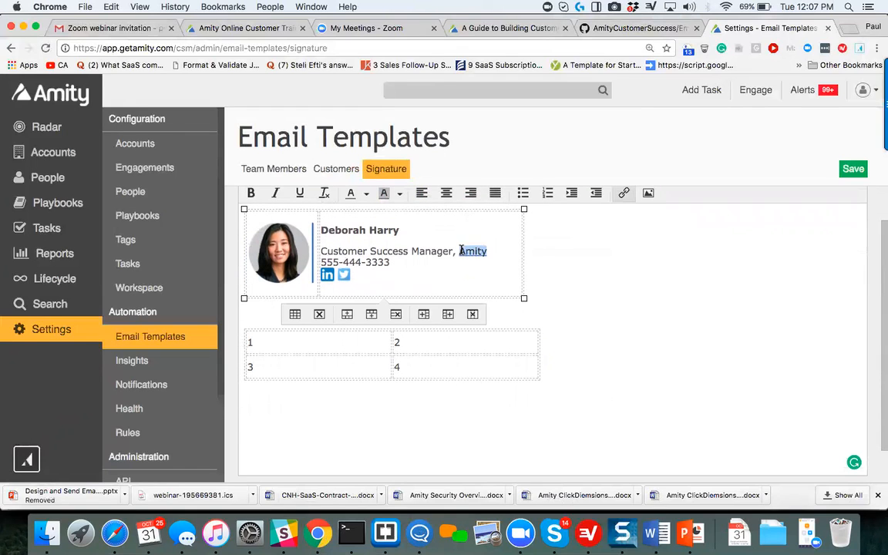
click(624, 194)
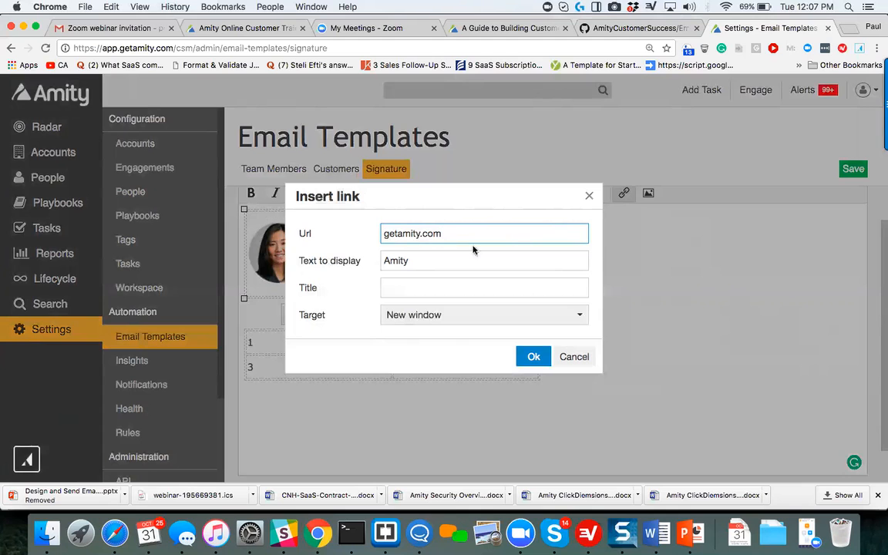
click(590, 198)
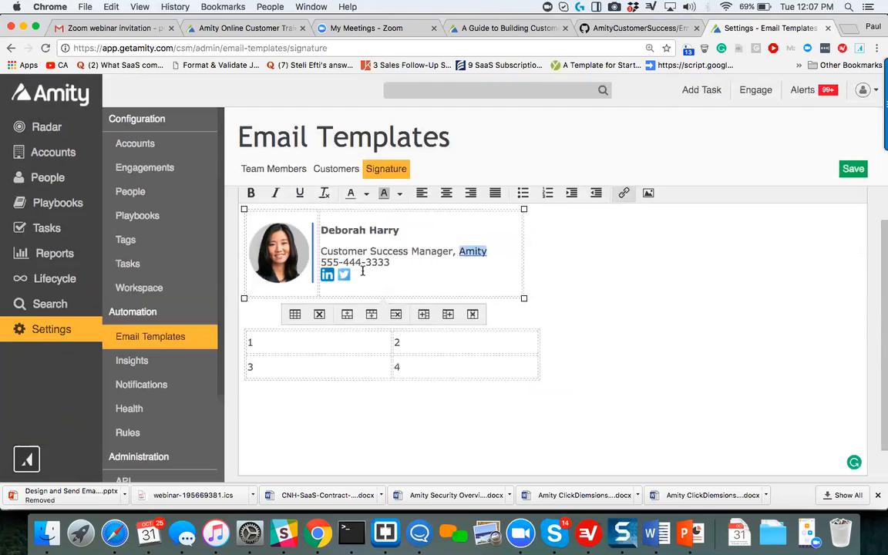
drag(360, 271, 323, 275)
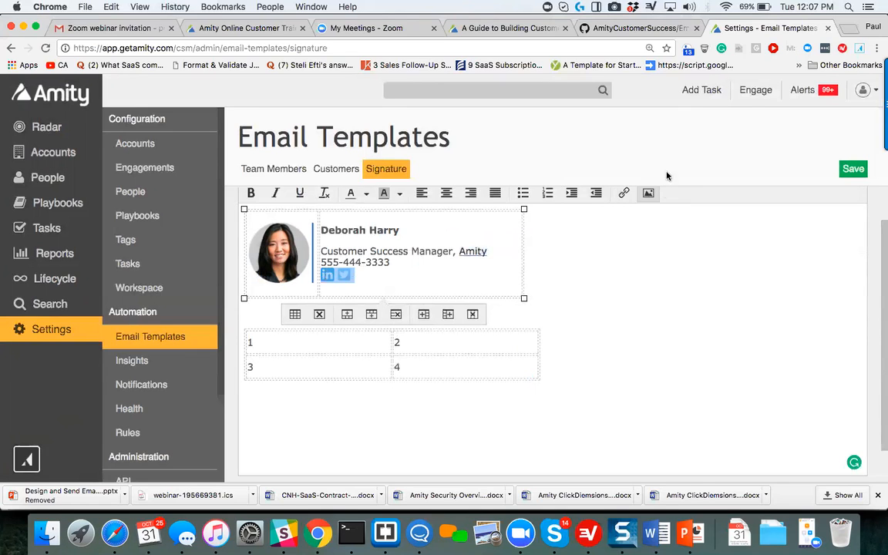
click(649, 197)
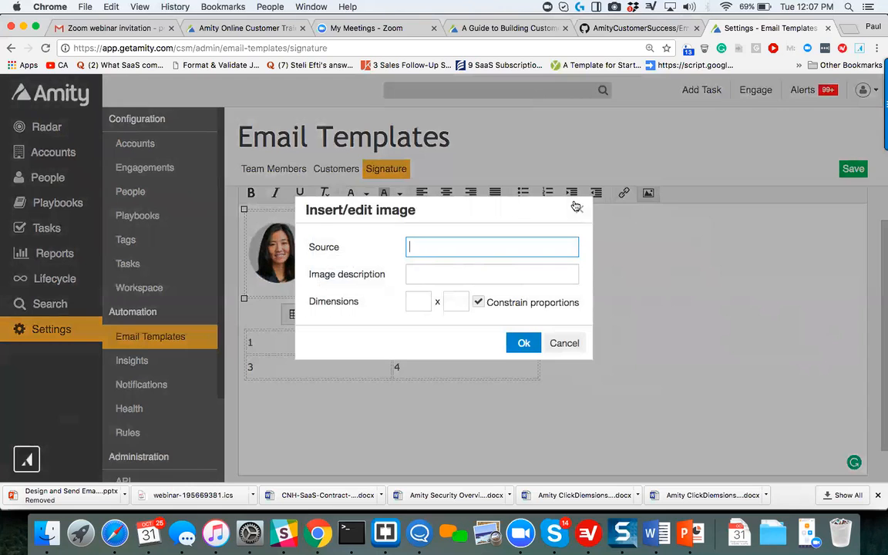
click(578, 206)
click(362, 271)
click(344, 275)
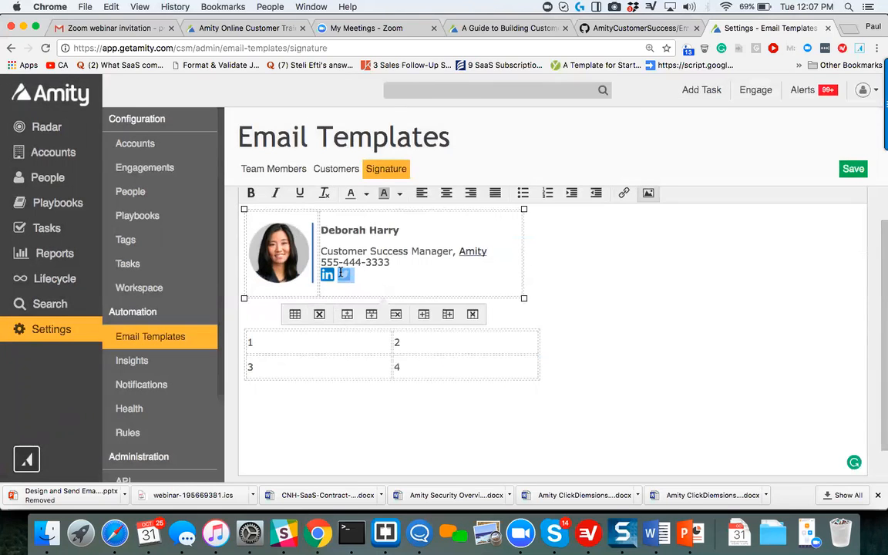
click(648, 192)
click(579, 207)
View the image settings of the Twitter icon in the signature, and close them without changes.
click(345, 274)
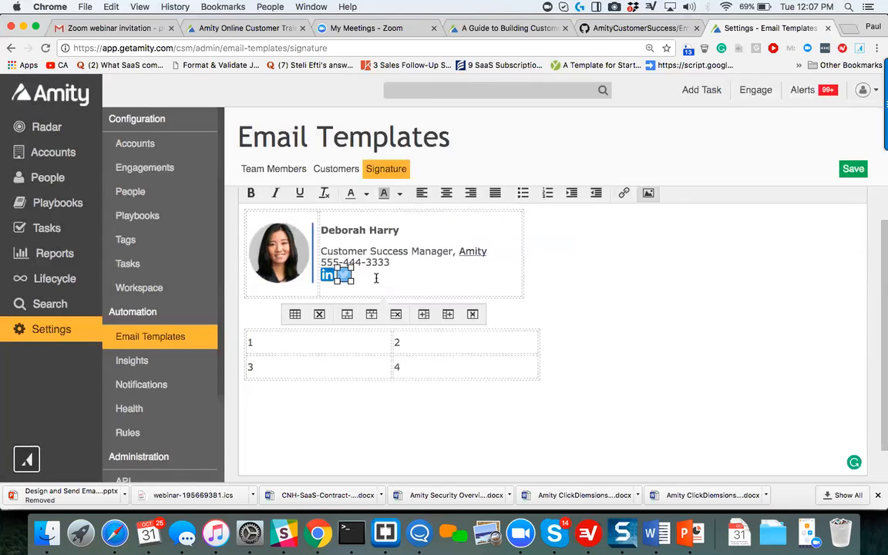
click(648, 193)
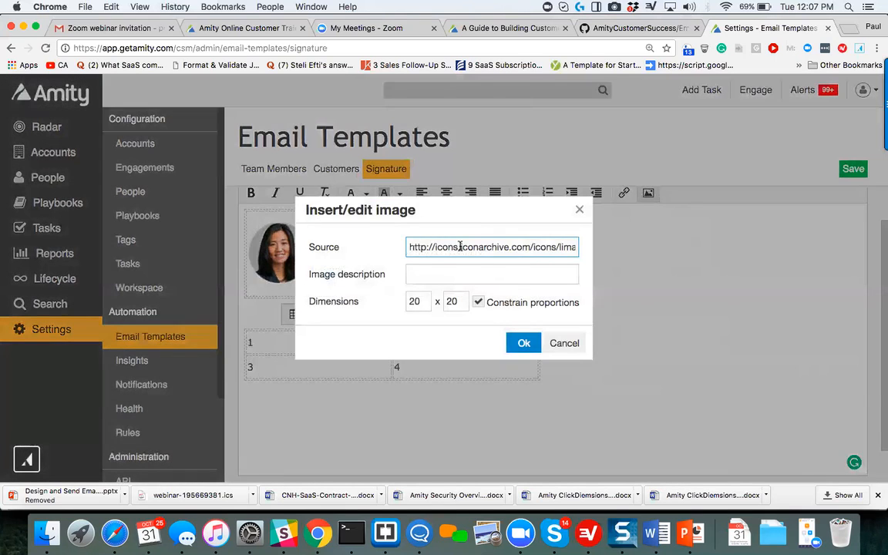
click(580, 211)
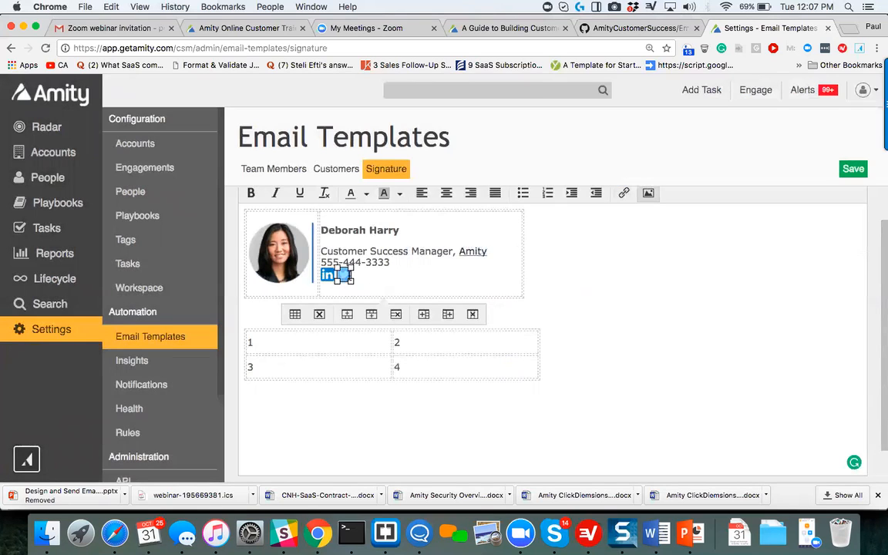
click(369, 281)
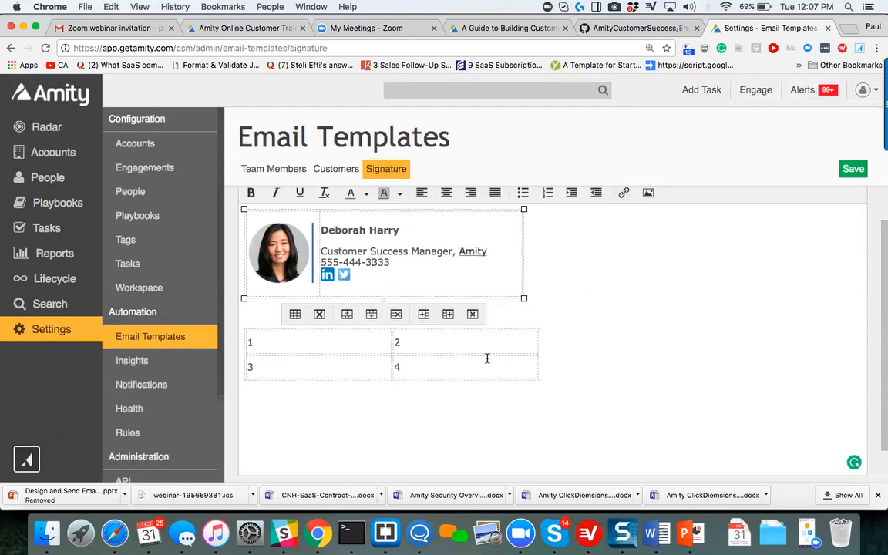
Try to delete the numbered 2 x 2 table below the signature.
scroll(317, 370, down, 2)
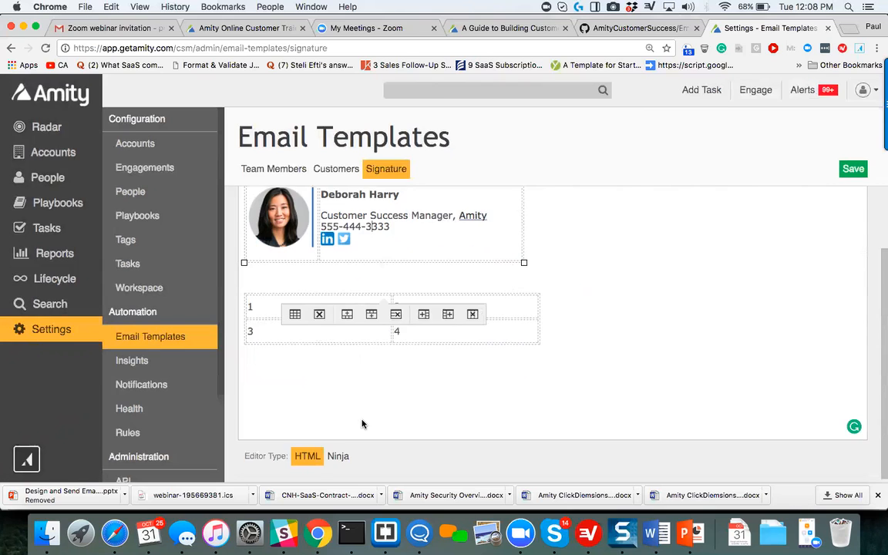
scroll(362, 424, up, 1)
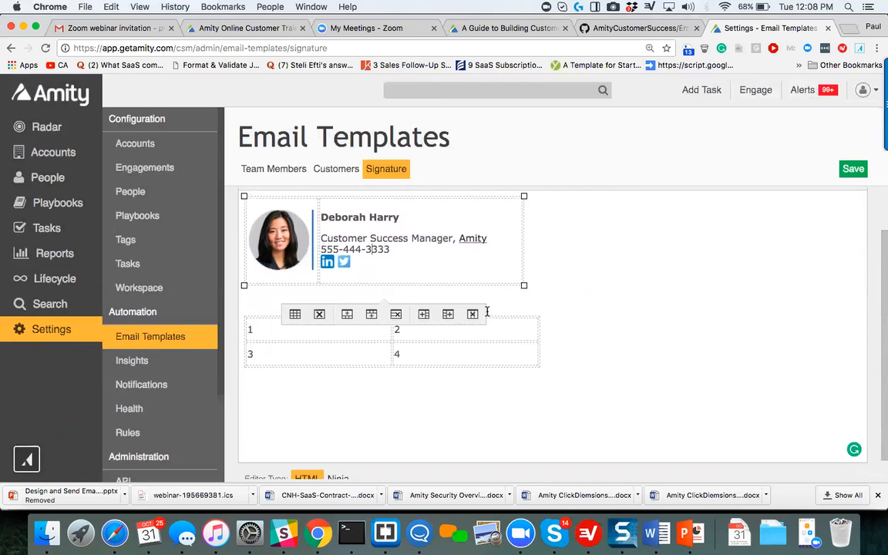
scroll(589, 388, up, 2)
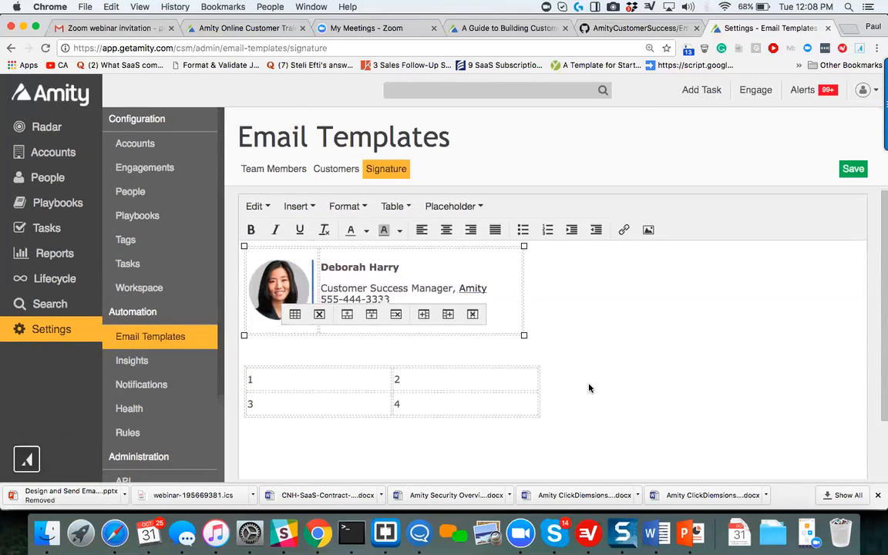
click(636, 333)
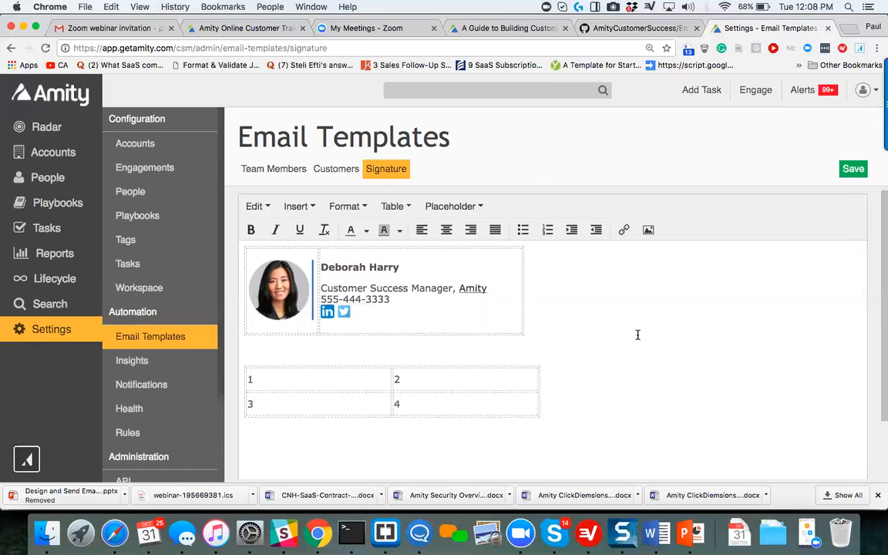
scroll(637, 335, down, 1)
scroll(638, 335, down, 2)
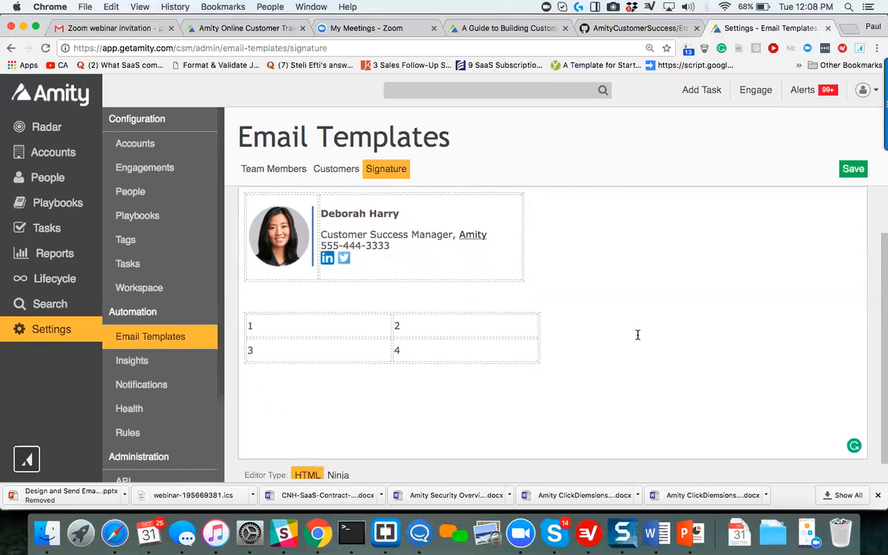
scroll(636, 333, up, 2)
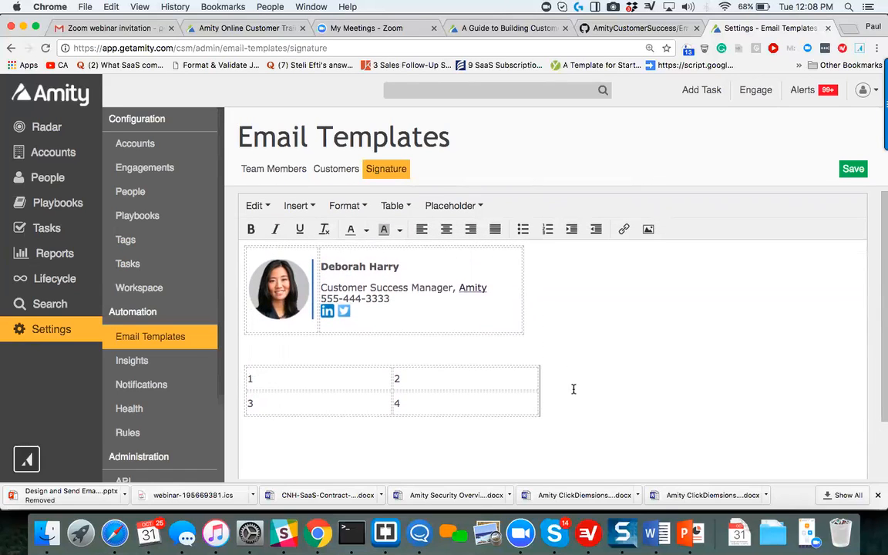
drag(572, 383, 226, 362)
key(Delete)
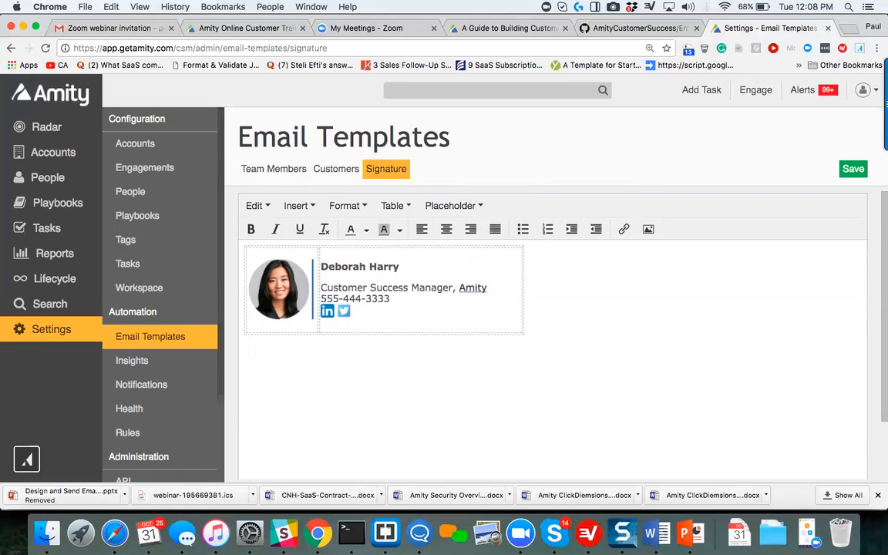
Switch the signature editor to the Ninja type and examine the source code of the signature and the numbered table.
scroll(552, 332, down, 2)
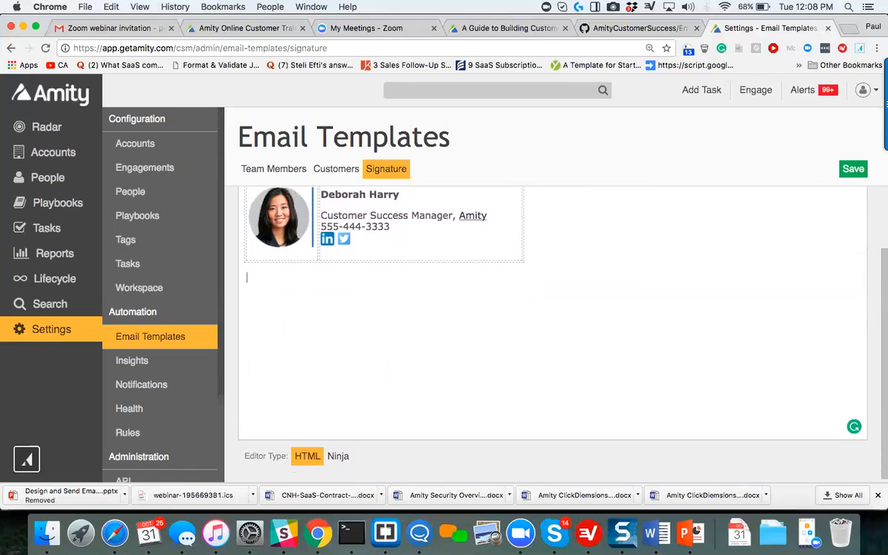
click(338, 457)
click(459, 380)
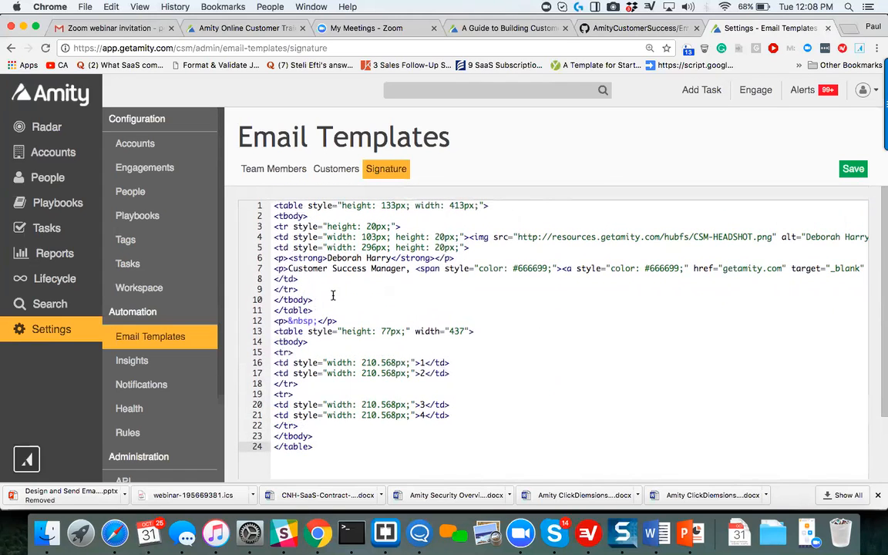
scroll(338, 290, down, 2)
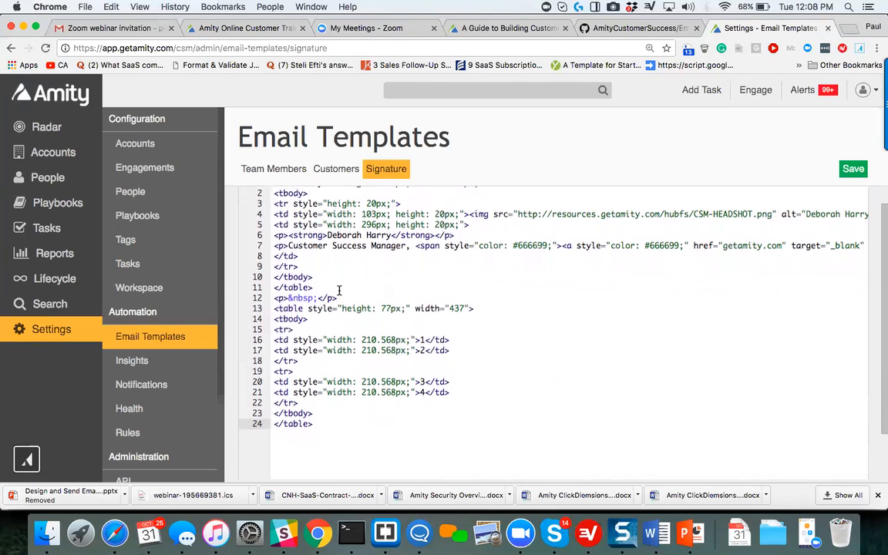
scroll(338, 290, right, 1)
scroll(338, 290, left, 1)
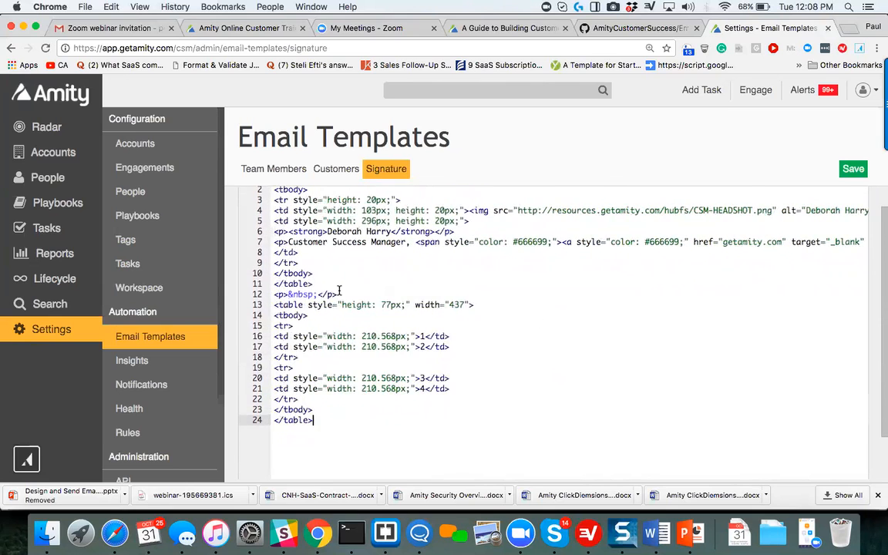
scroll(338, 289, down, 2)
scroll(338, 290, right, 1)
scroll(338, 290, left, 1)
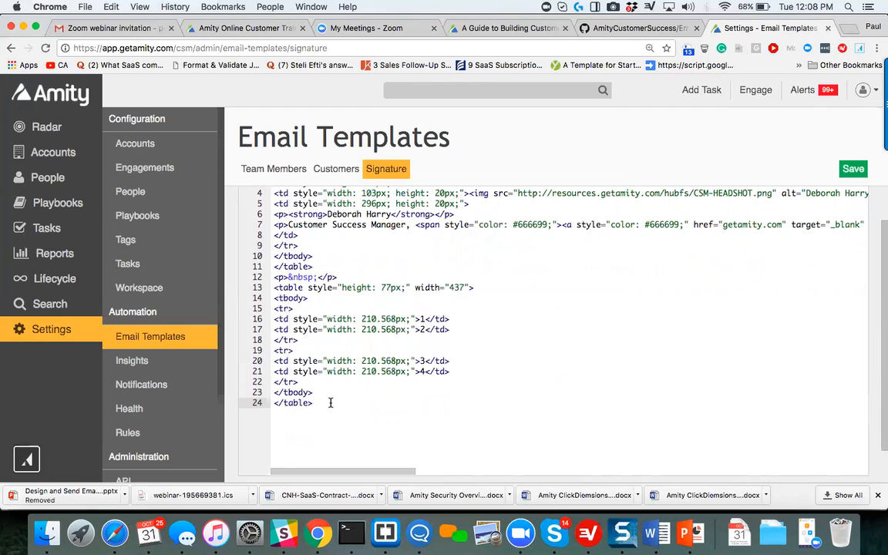
scroll(330, 403, up, 2)
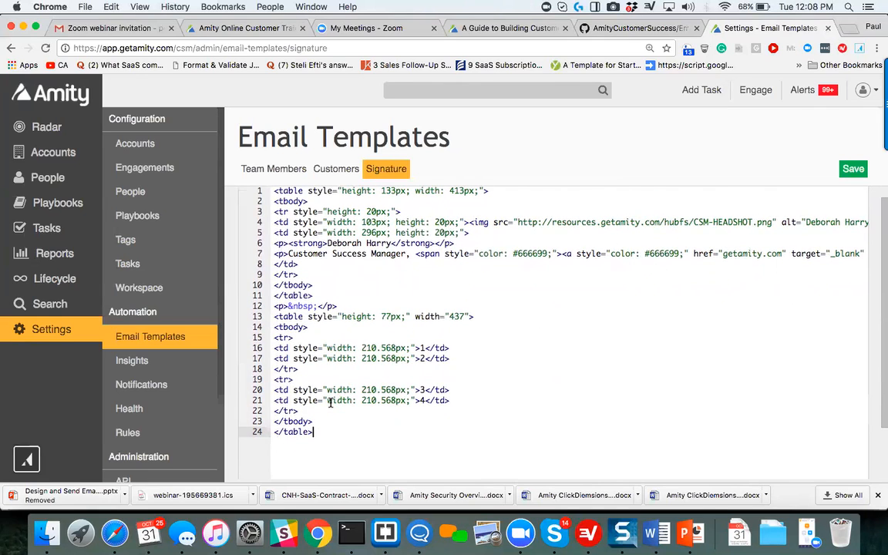
Return to the HTML editor type and delete the numbered 2 x 2 table below the signature.
scroll(330, 403, down, 5)
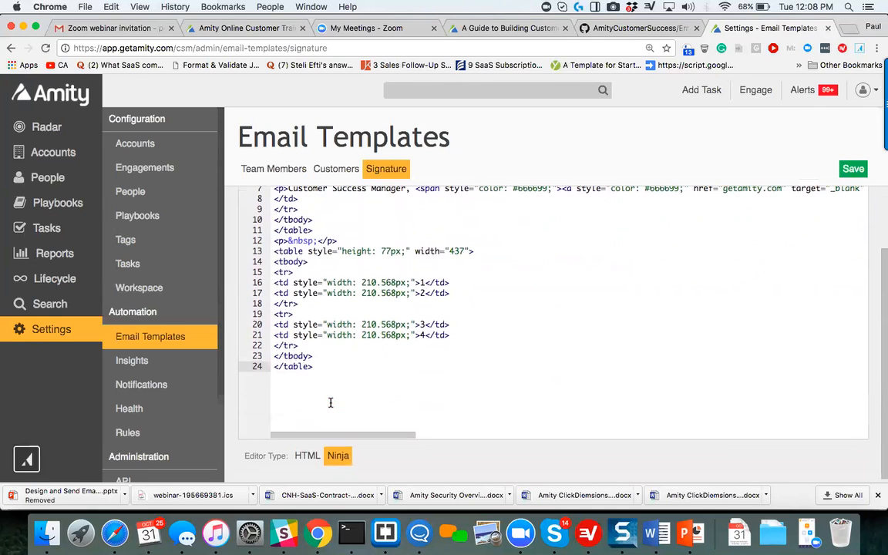
click(307, 456)
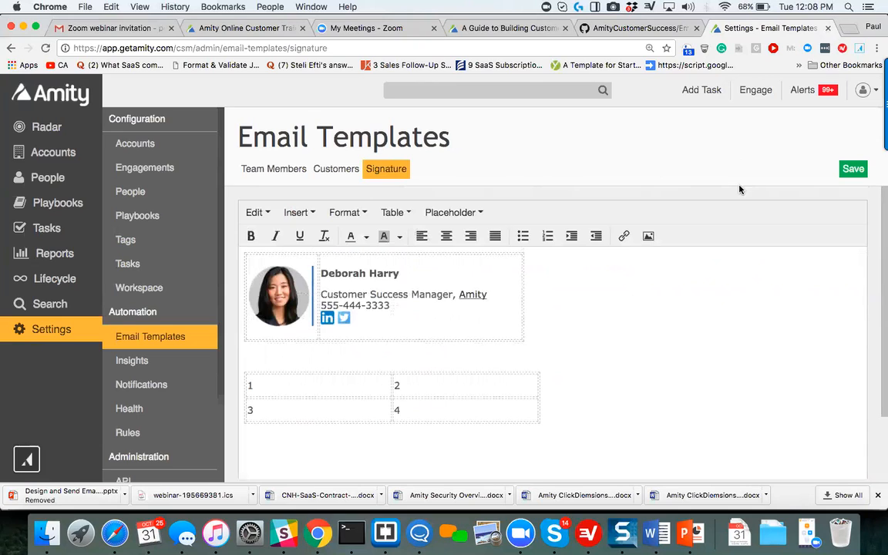
click(554, 394)
key(BackSpace)
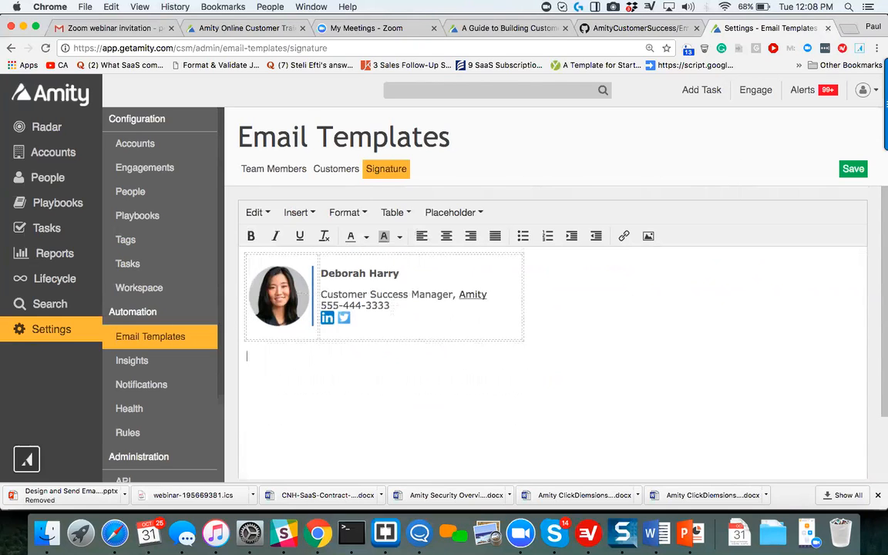
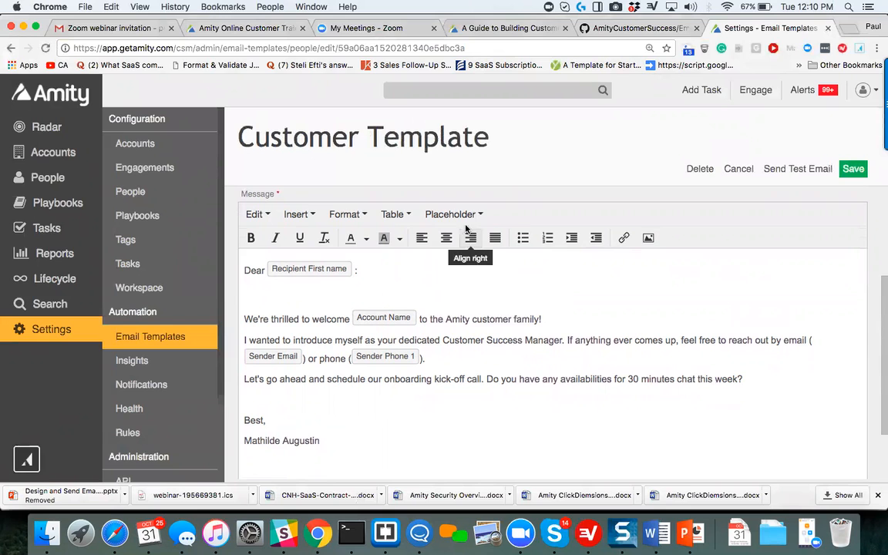
Examine the Account, Recipient and Sender placeholder fields available for the message.
click(465, 217)
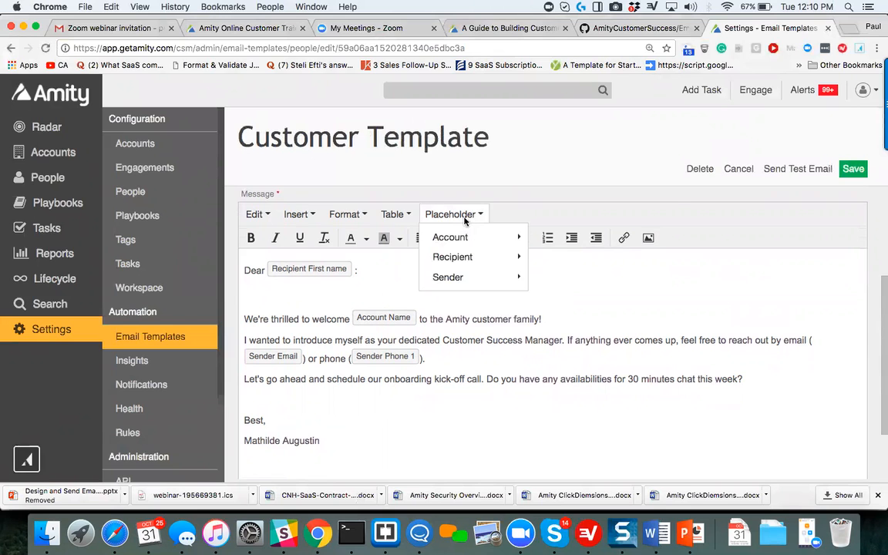
mouse_move(470, 257)
scroll(577, 264, down, 3)
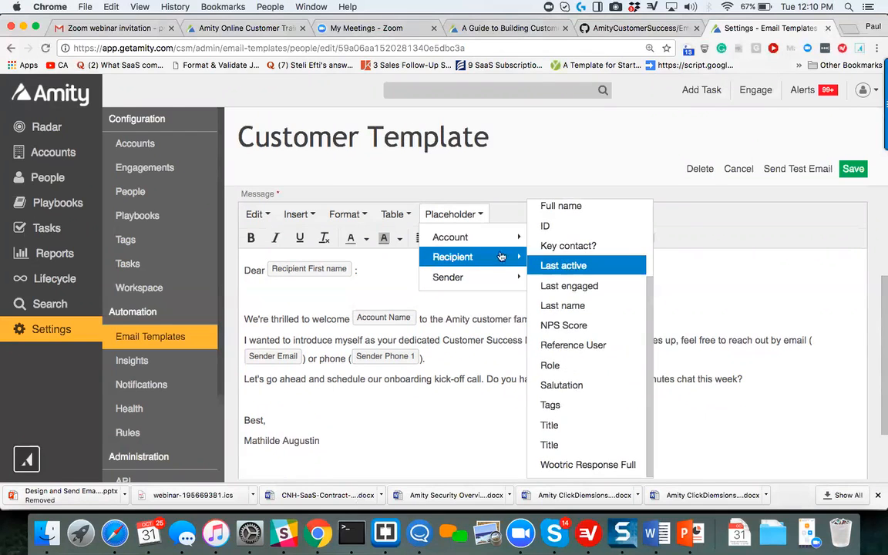
mouse_move(450, 237)
scroll(563, 250, down, 15)
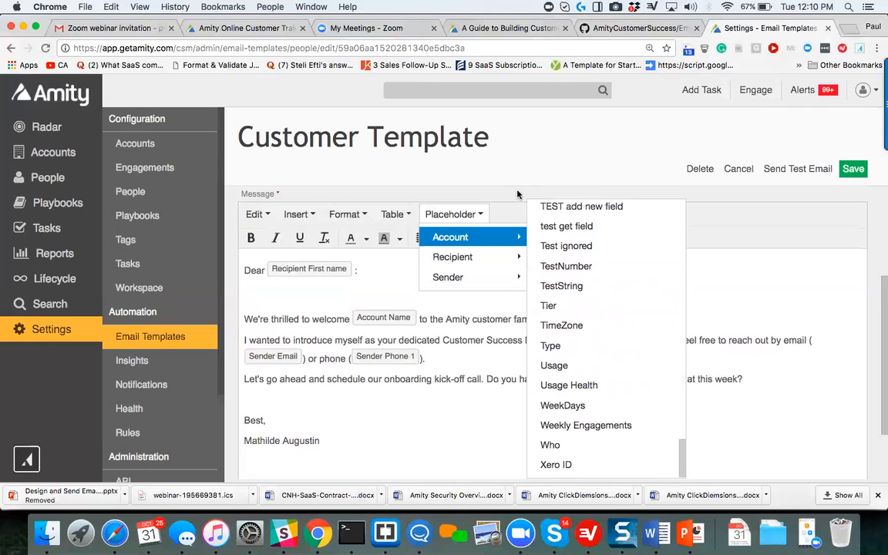
click(463, 182)
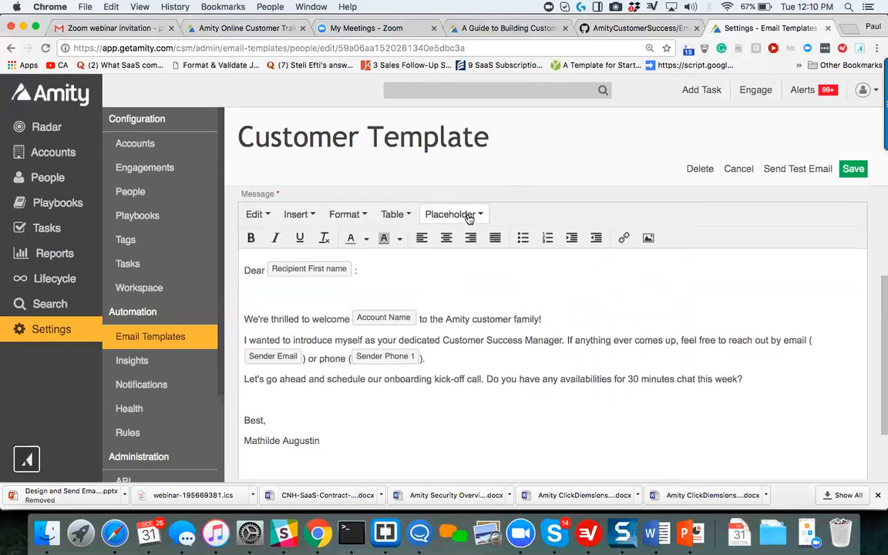
click(469, 218)
mouse_move(483, 260)
mouse_move(478, 242)
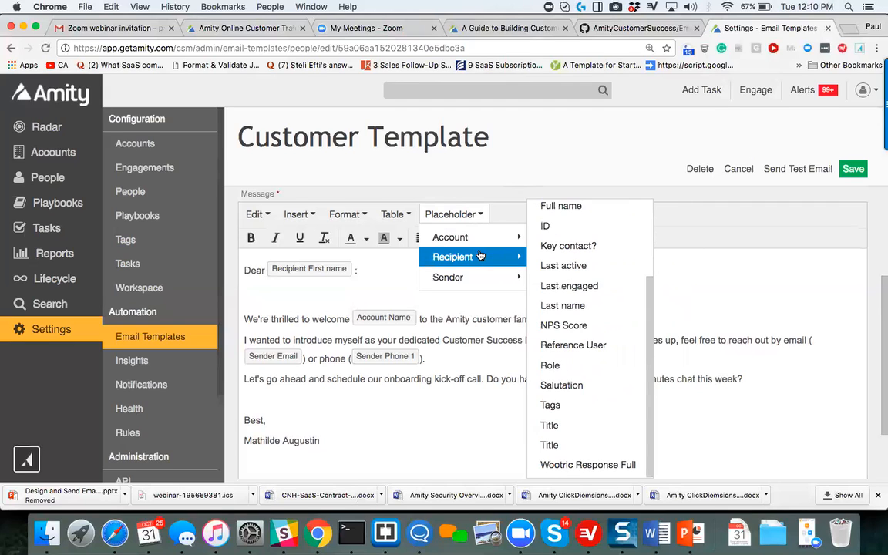
mouse_move(481, 286)
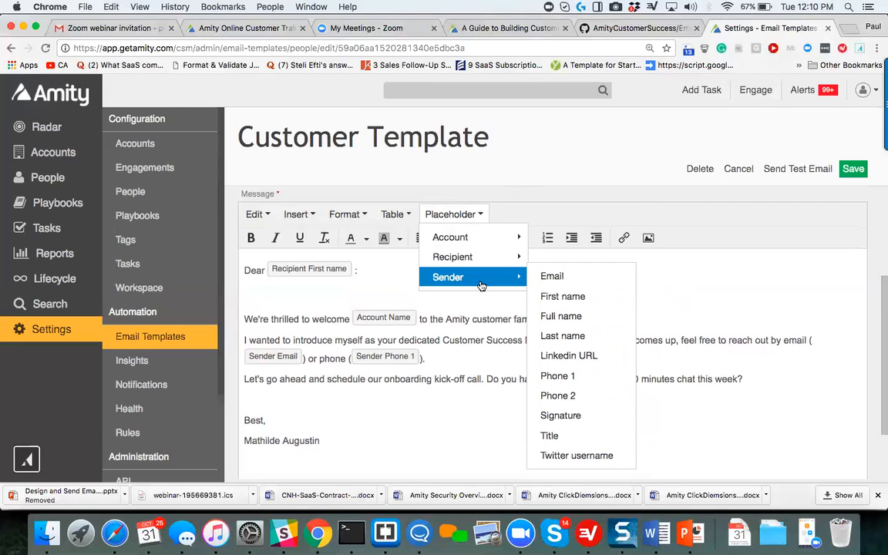
Add a second greeting line "Dear" below the existing one, with the recipient's First name placeholder and a colon.
click(381, 282)
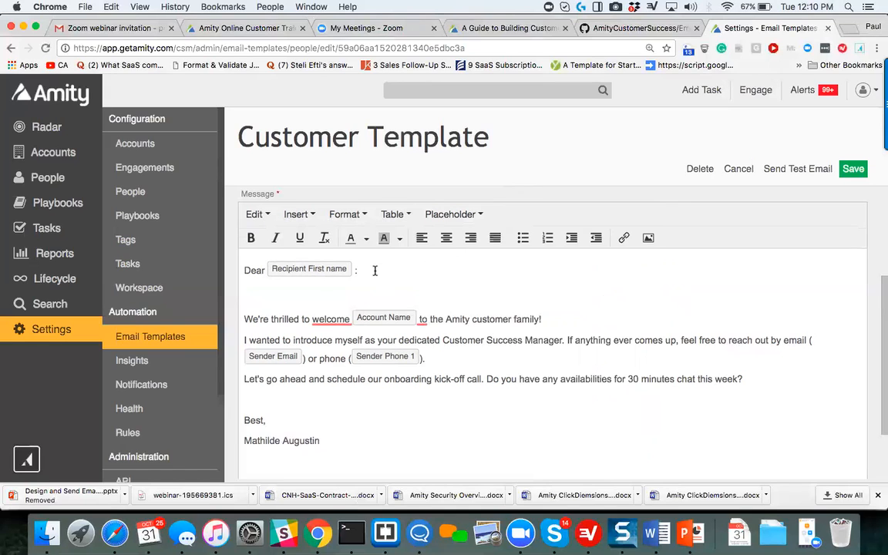
key(Return)
text(Dear)
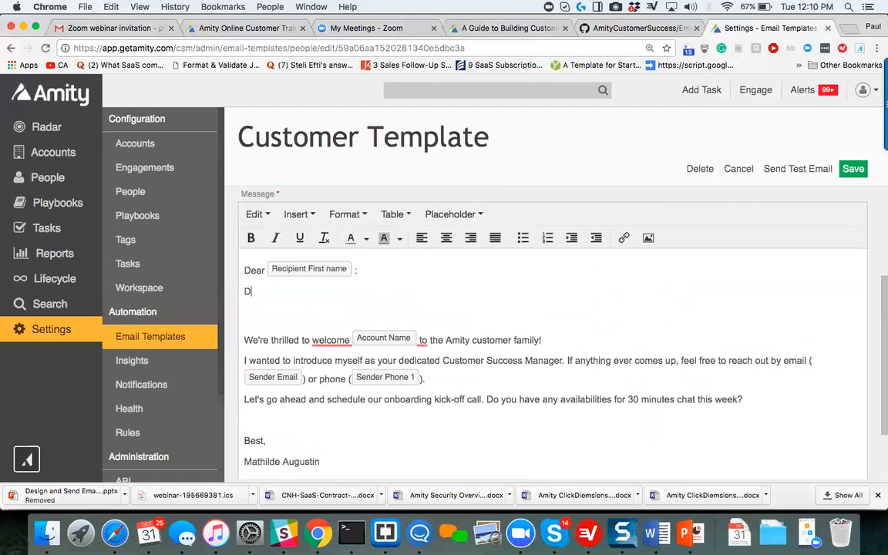
click(462, 217)
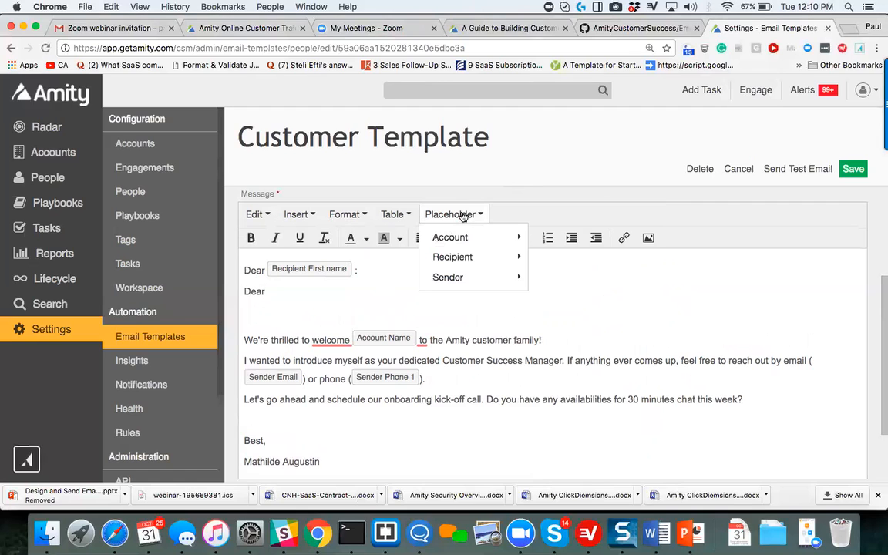
mouse_move(443, 256)
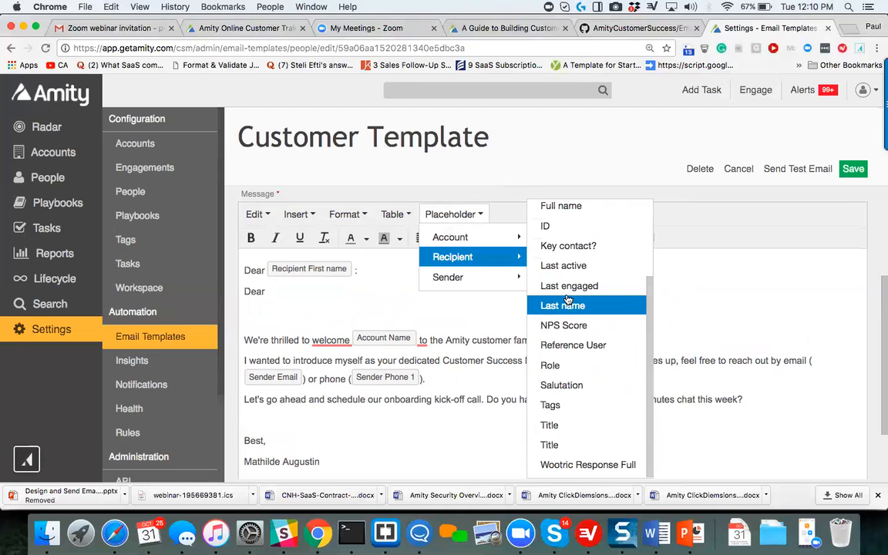
scroll(568, 299, up, 3)
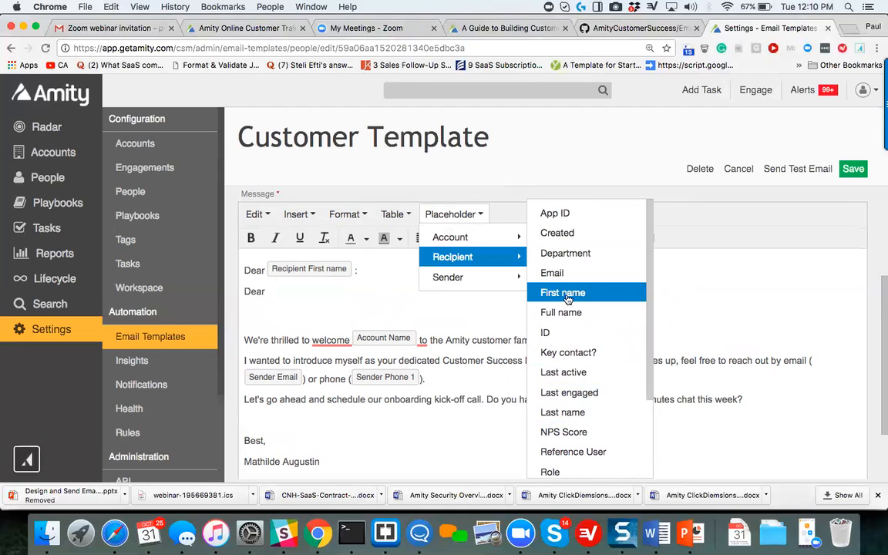
click(568, 296)
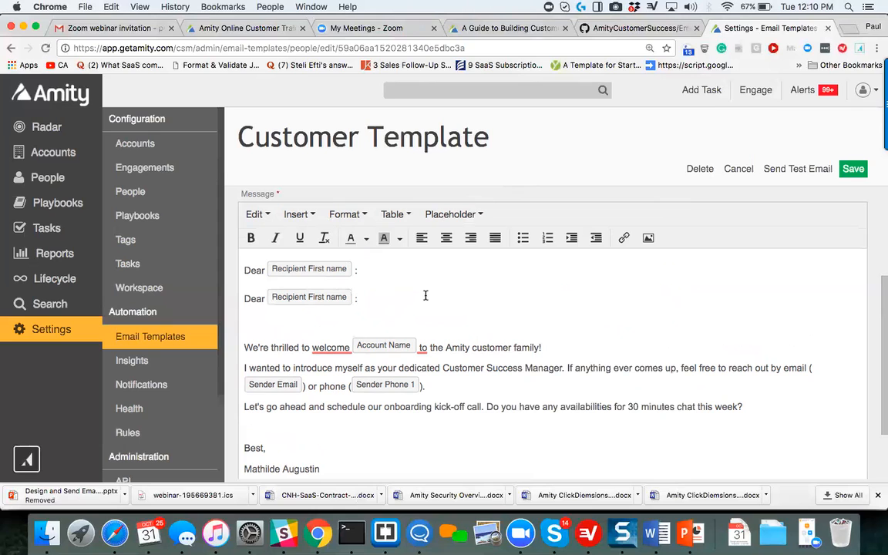
Replace the placeholder in the second greeting with the recipient's Full name placeholder, and delete that greeting line.
click(334, 295)
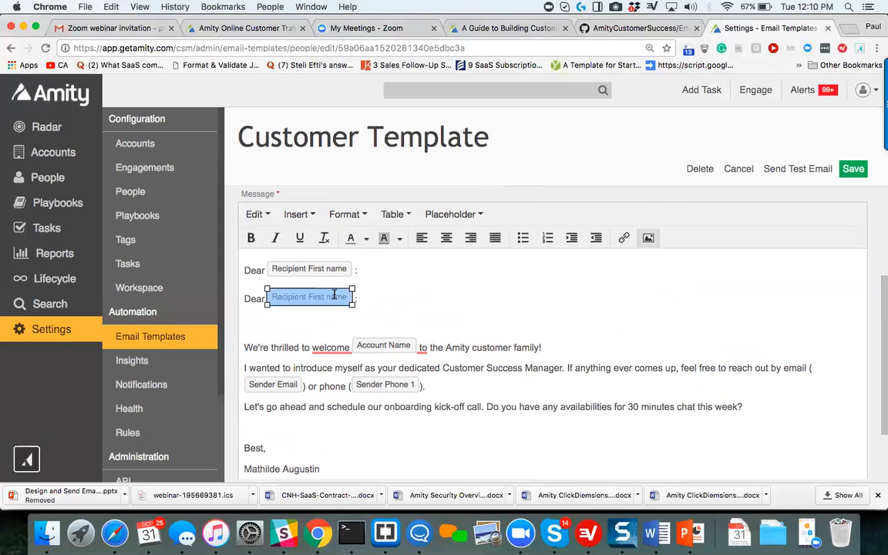
key(BackSpace)
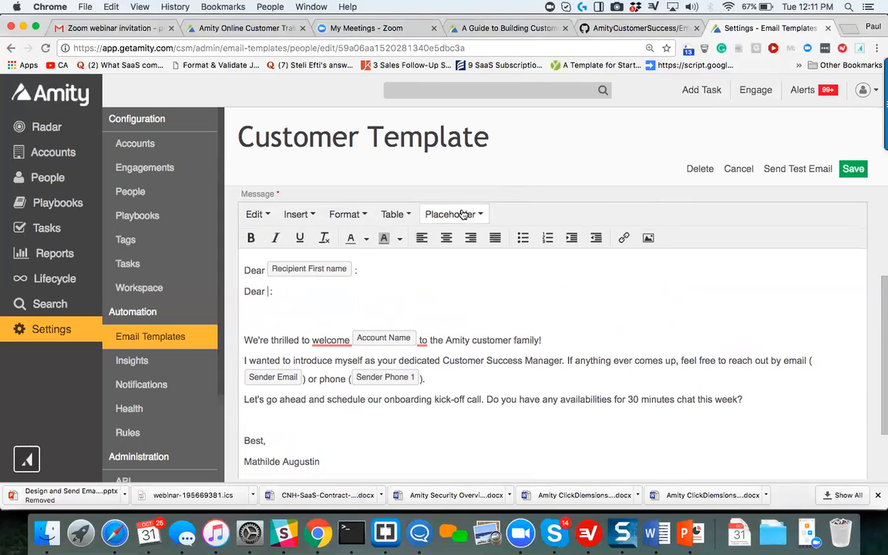
click(461, 216)
mouse_move(447, 256)
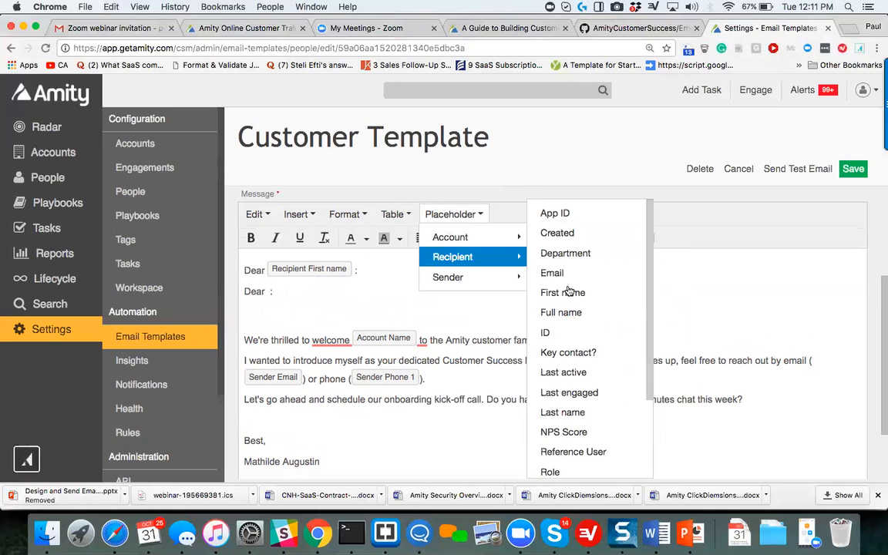
click(562, 312)
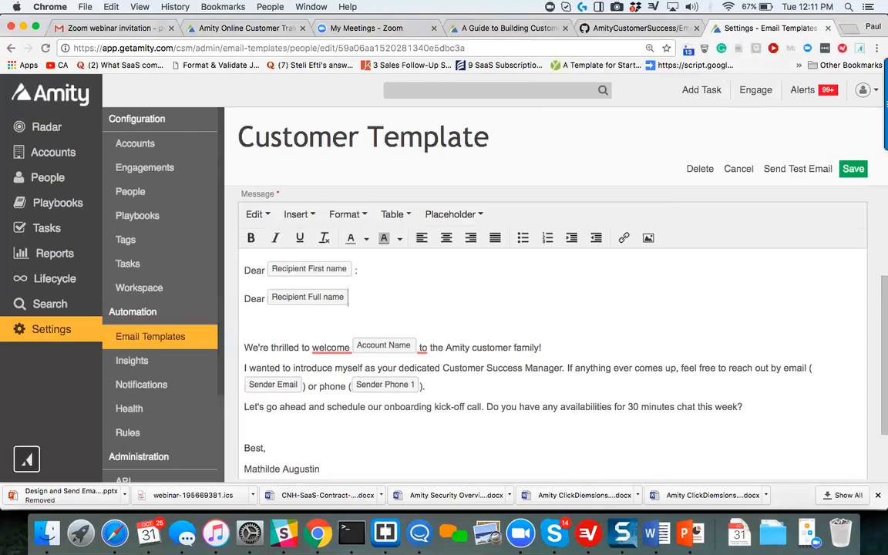
key(BackSpace)
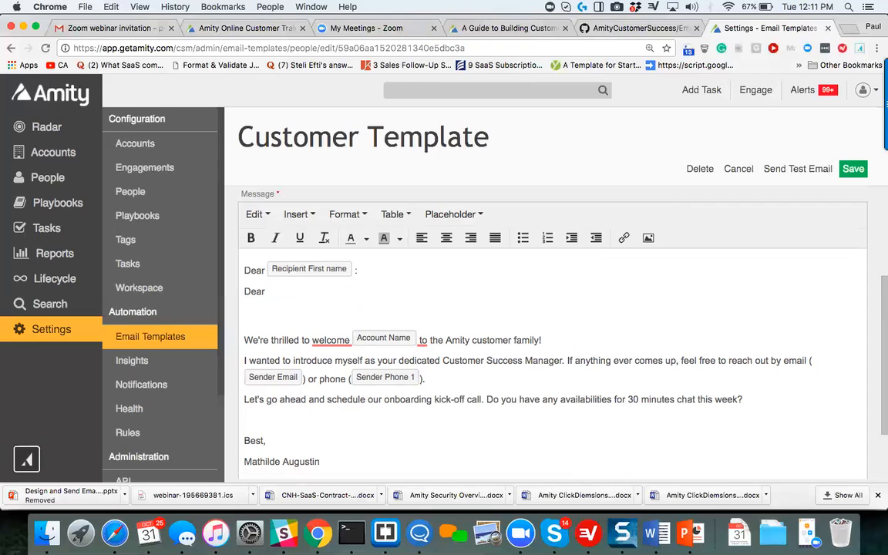
key(BackSpace)
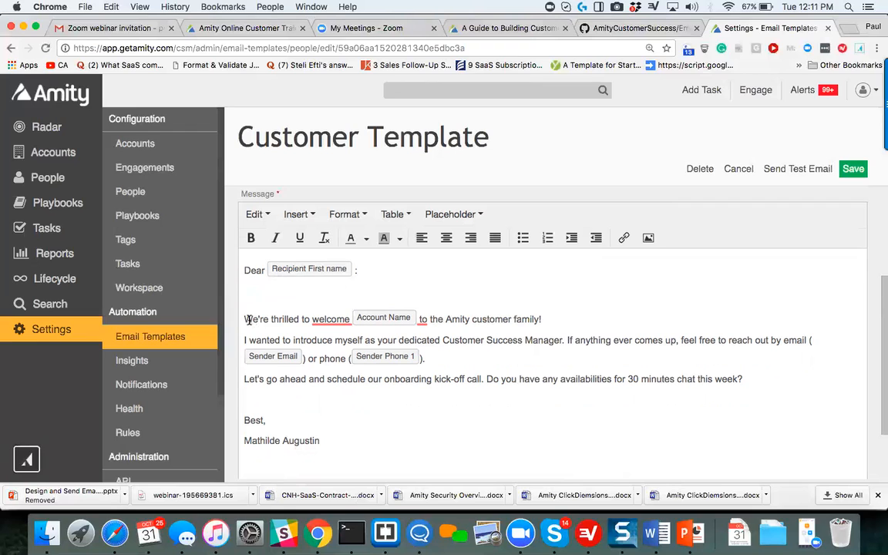
Replace the selected placeholder in the "We're thrilled to welcome" sentence with the account's Name placeholder.
click(390, 318)
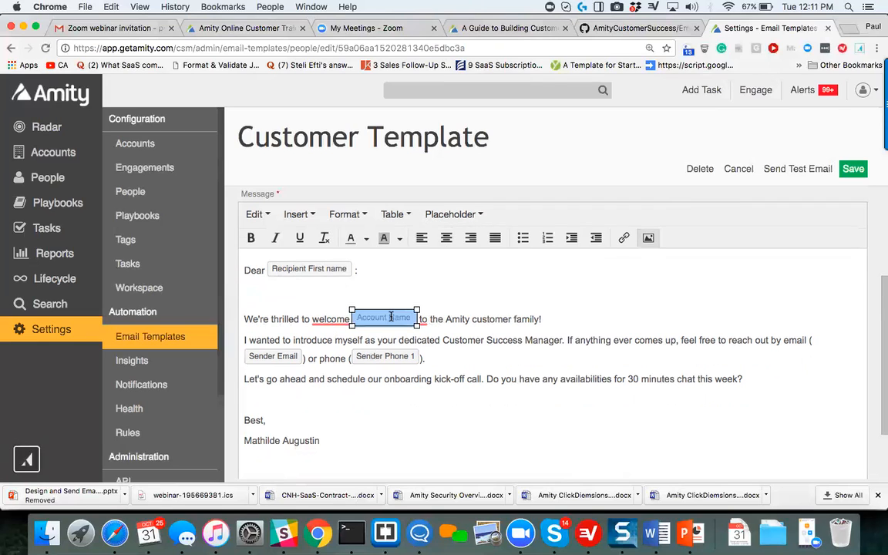
click(453, 219)
mouse_move(453, 237)
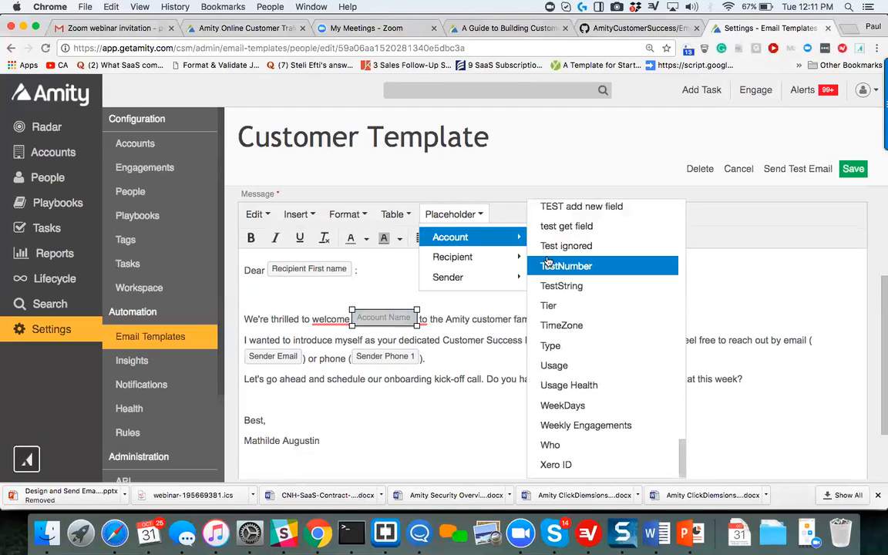
scroll(551, 258, up, 5)
scroll(547, 261, up, 5)
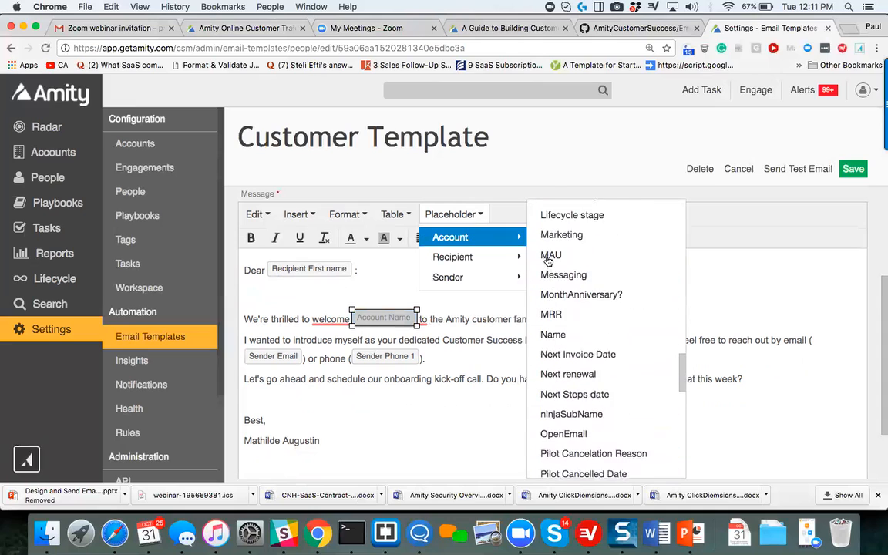
scroll(549, 262, down, 2)
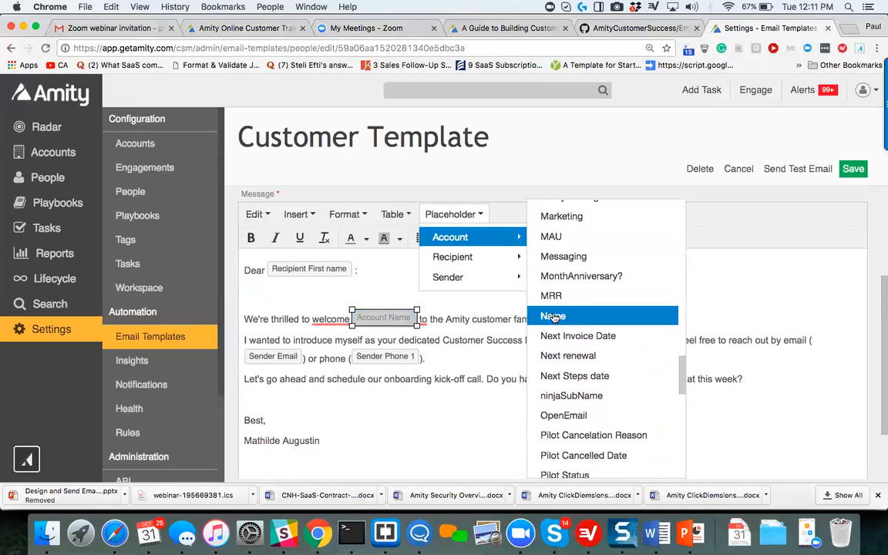
click(554, 317)
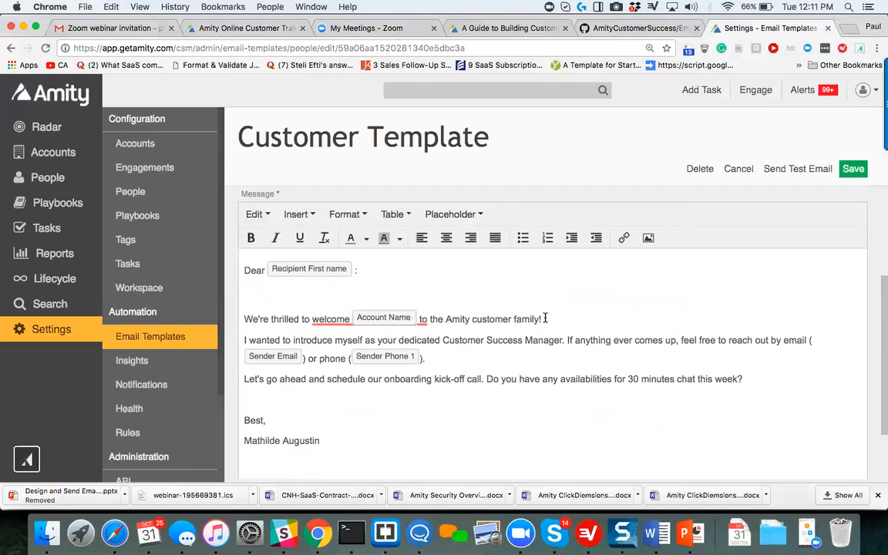
Replace the placeholder after "reach out by email" with the sender's Email placeholder.
scroll(532, 331, down, 3)
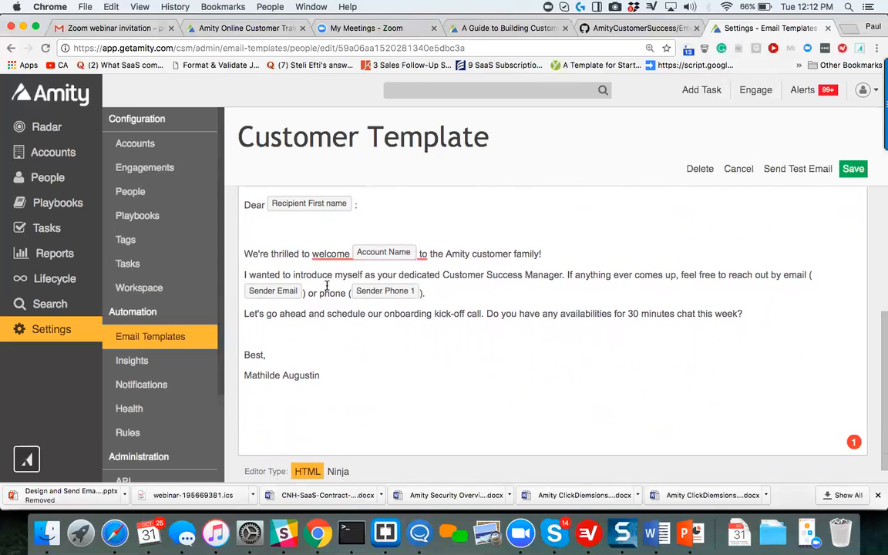
click(291, 294)
scroll(478, 218, up, 5)
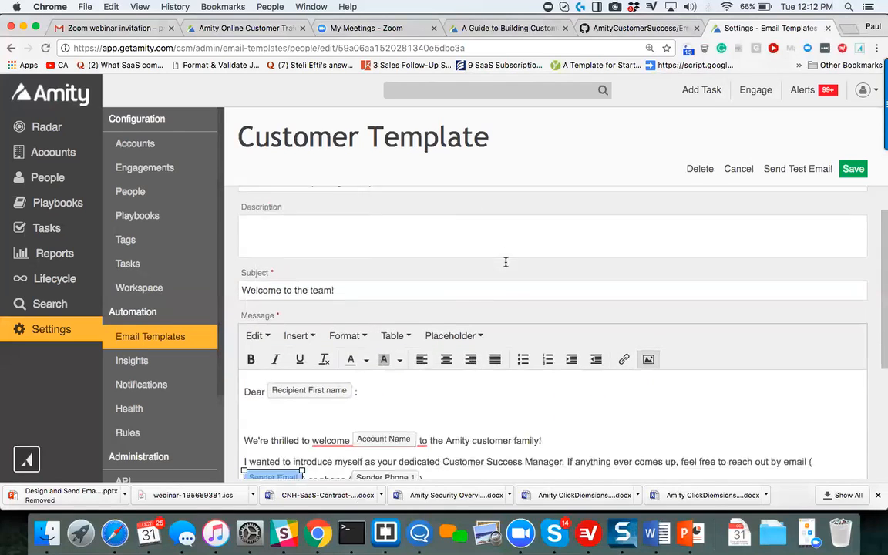
scroll(506, 262, down, 2)
click(476, 293)
mouse_move(462, 357)
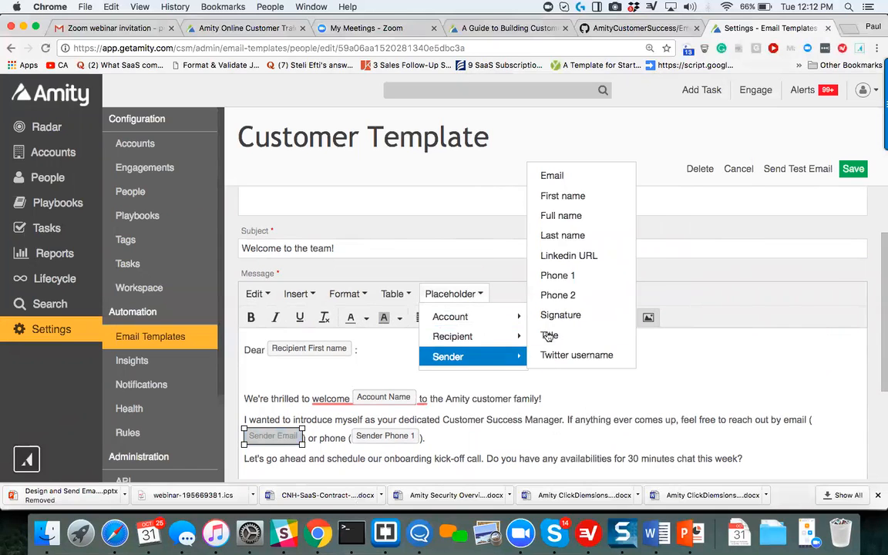
click(560, 177)
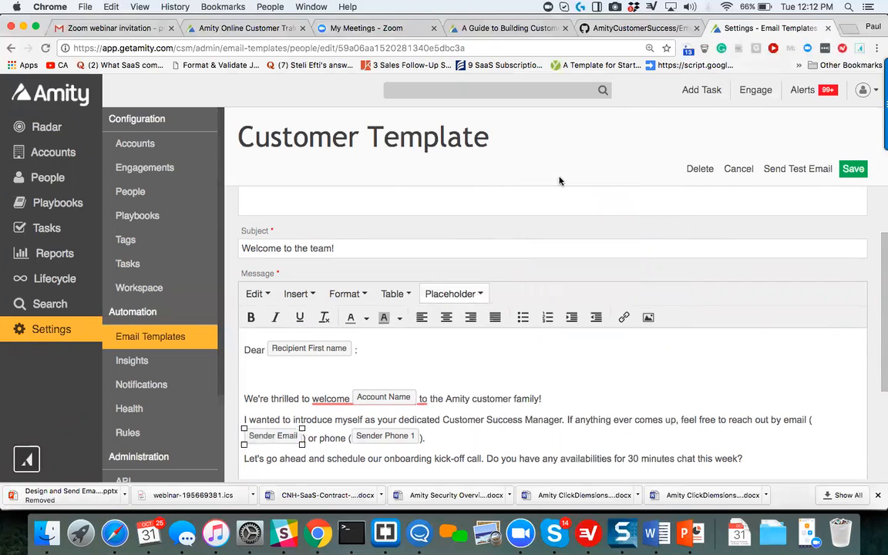
Review the sender phone placeholder and the rest of the message, and close the customer template without saving.
scroll(552, 327, down, 2)
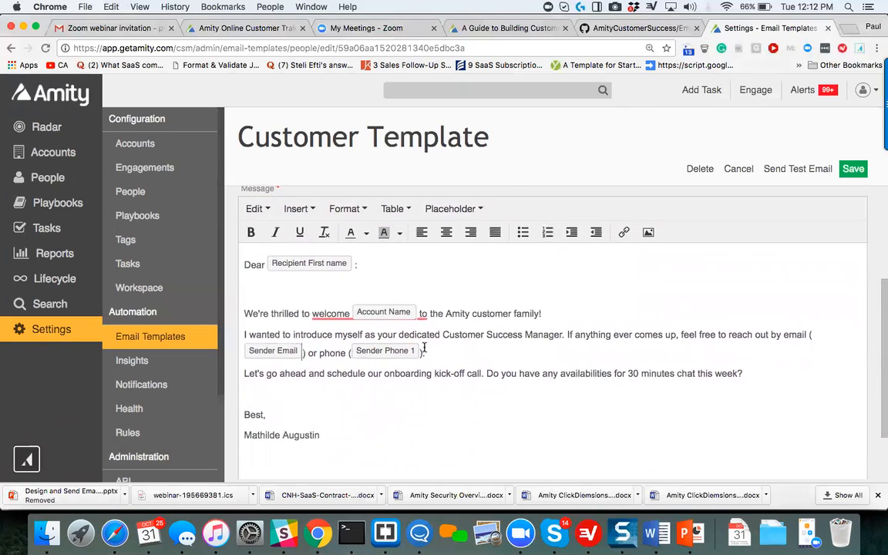
click(396, 351)
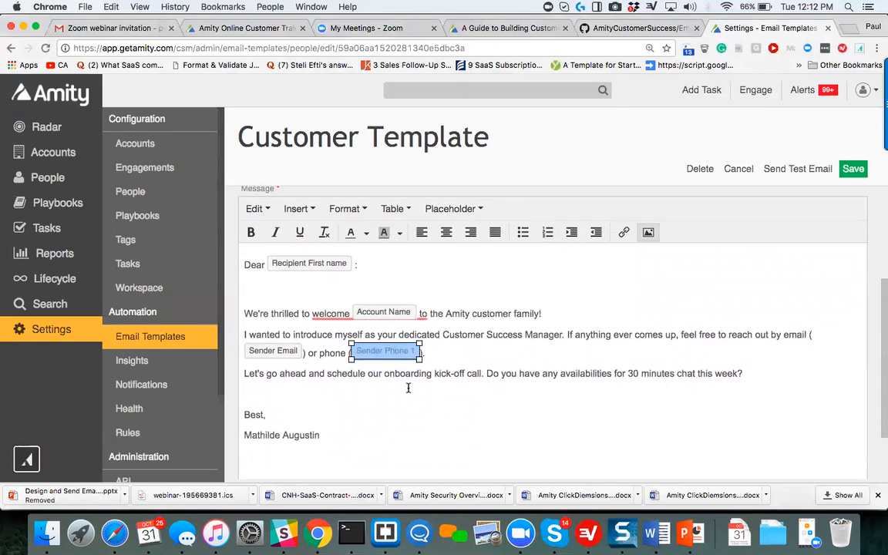
scroll(408, 388, down, 2)
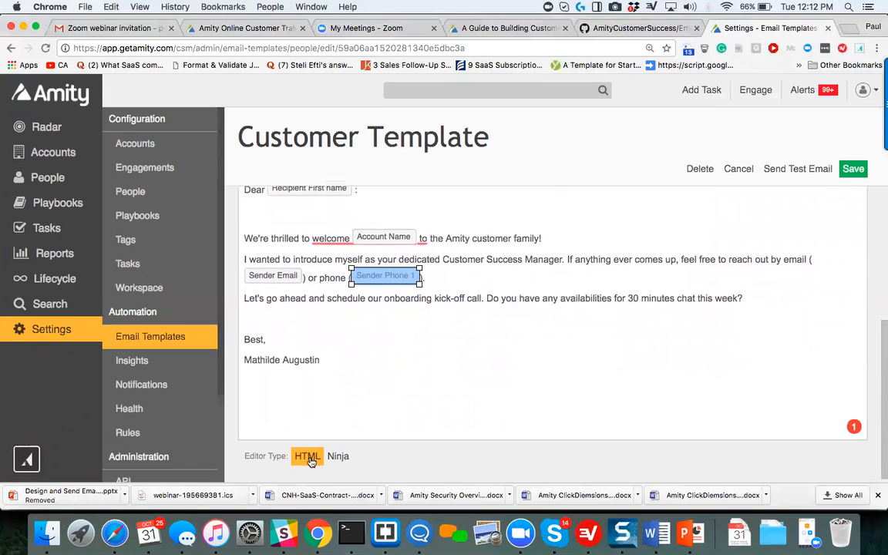
scroll(362, 415, up, 3)
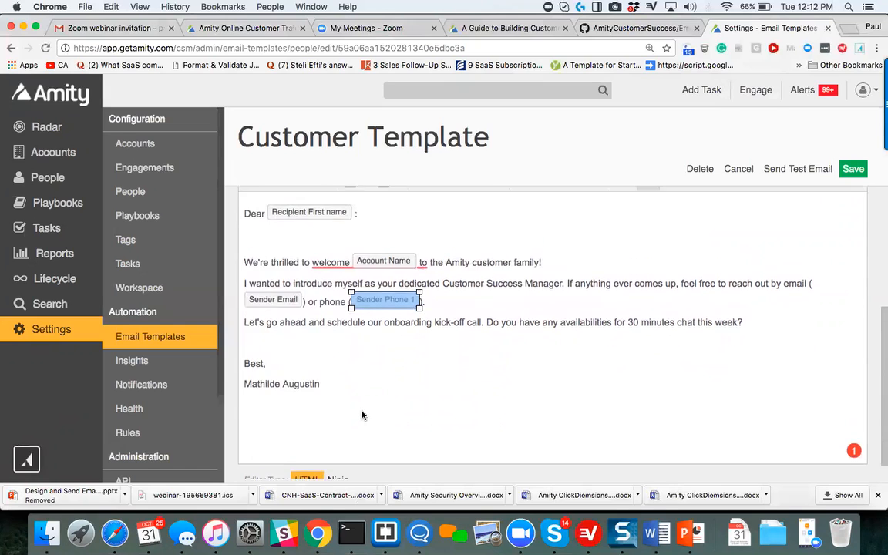
scroll(361, 415, down, 3)
click(405, 363)
scroll(406, 363, up, 2)
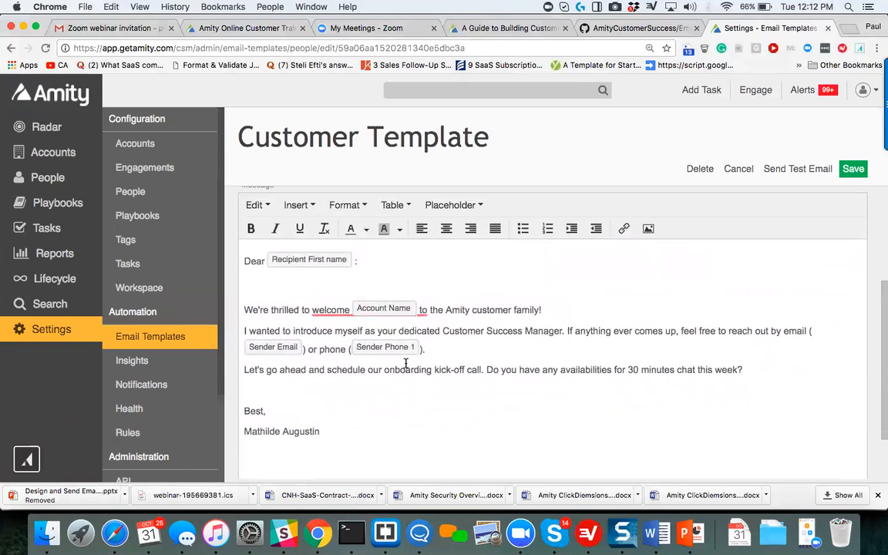
scroll(405, 363, down, 2)
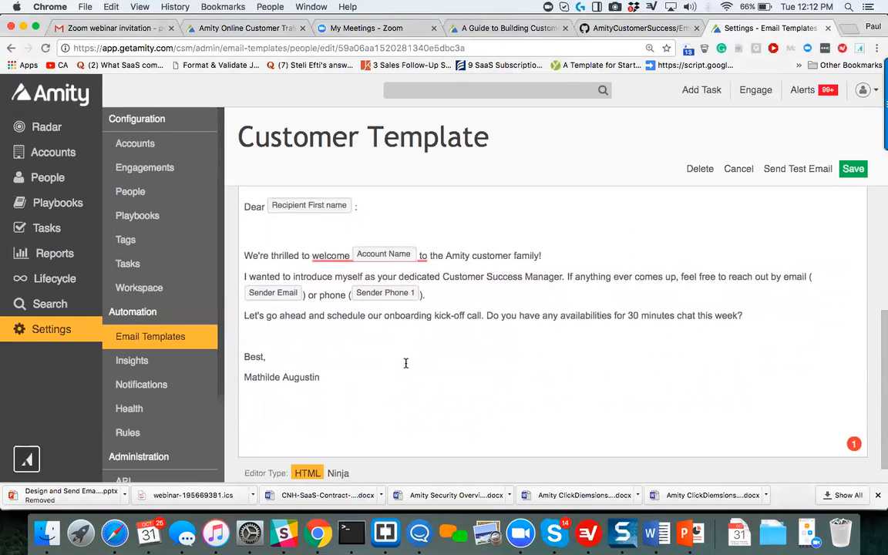
scroll(406, 363, down, 1)
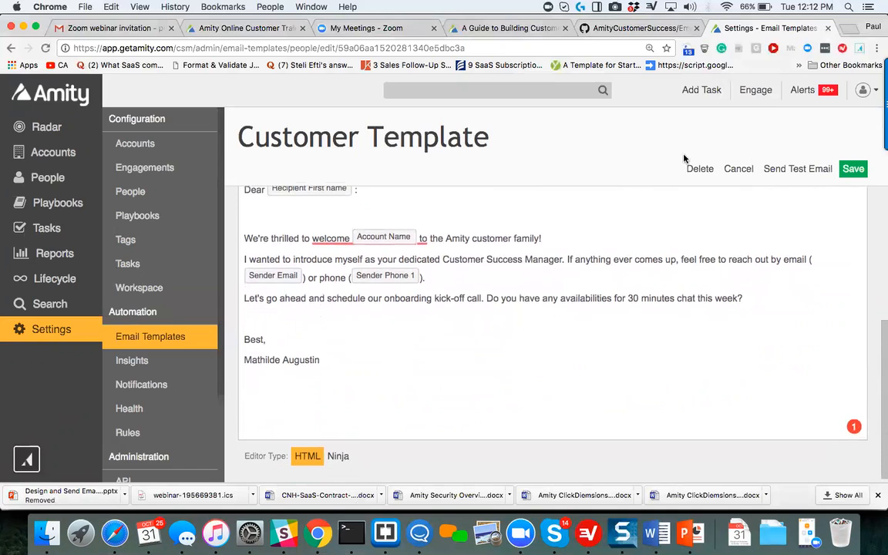
click(739, 169)
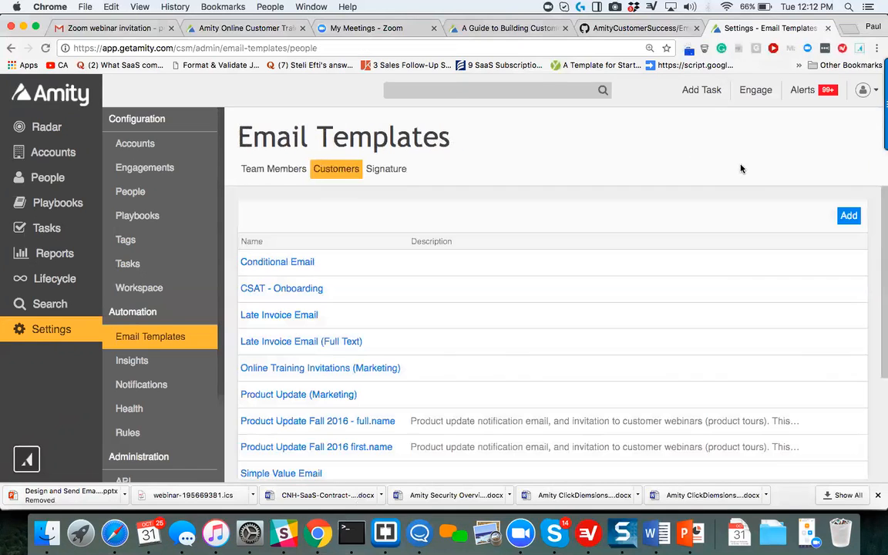
Switch to the PowerPoint presentation and advance from the placeholder template slide to the received email example.
click(691, 532)
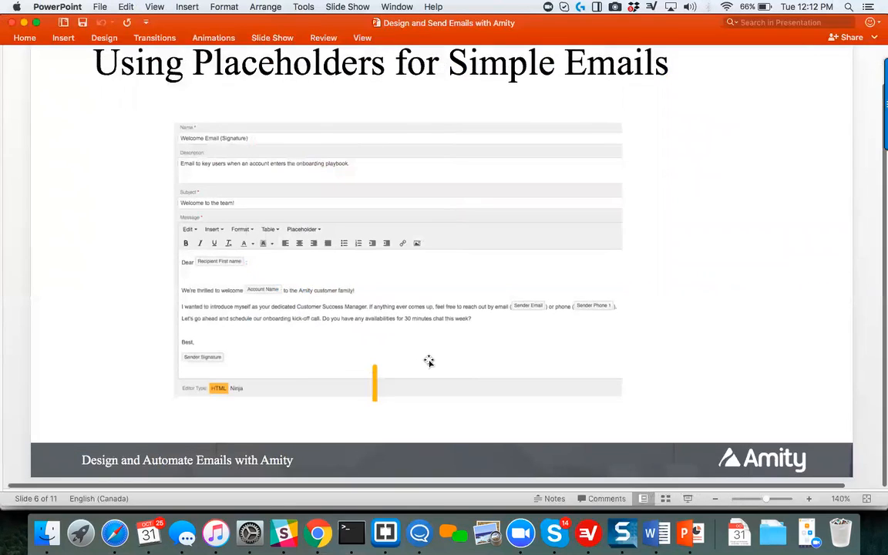
scroll(569, 324, down, 3)
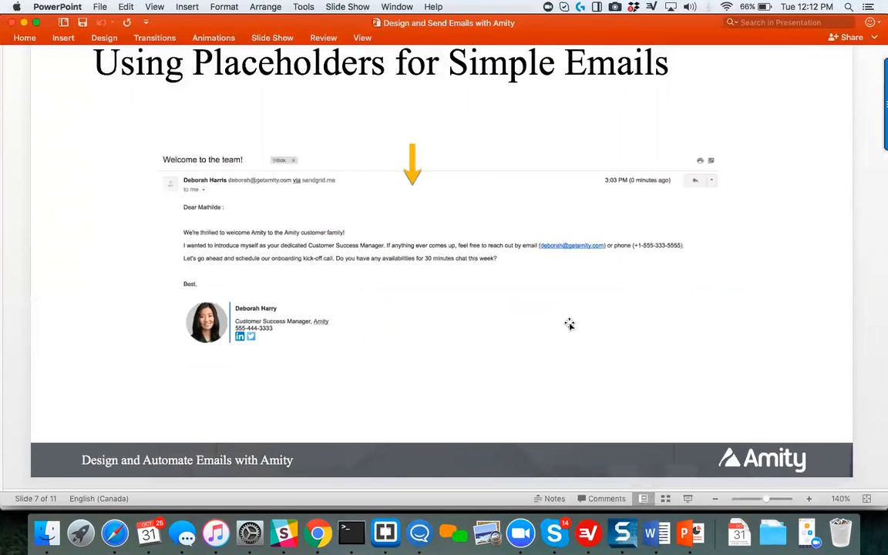
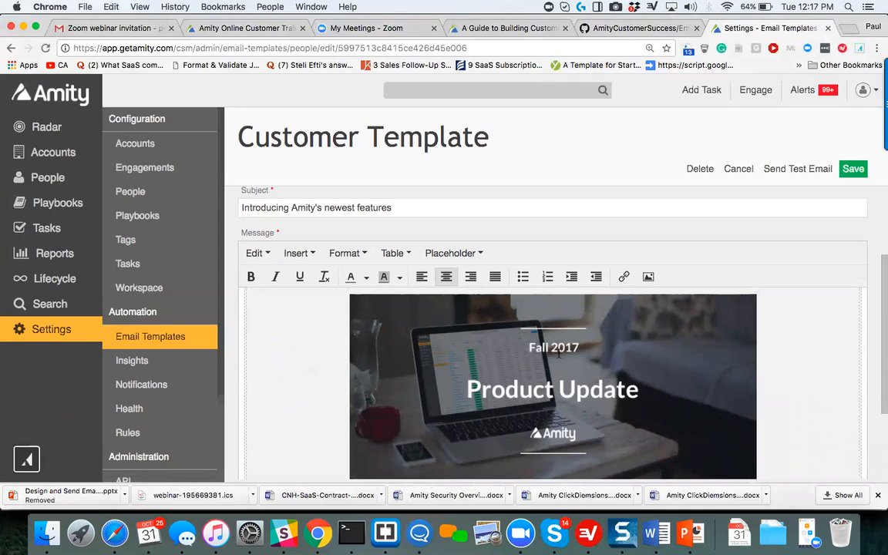
Review the "Introducing Amity's newest features" template from its banner image to the Read More button, and close it without saving.
click(595, 393)
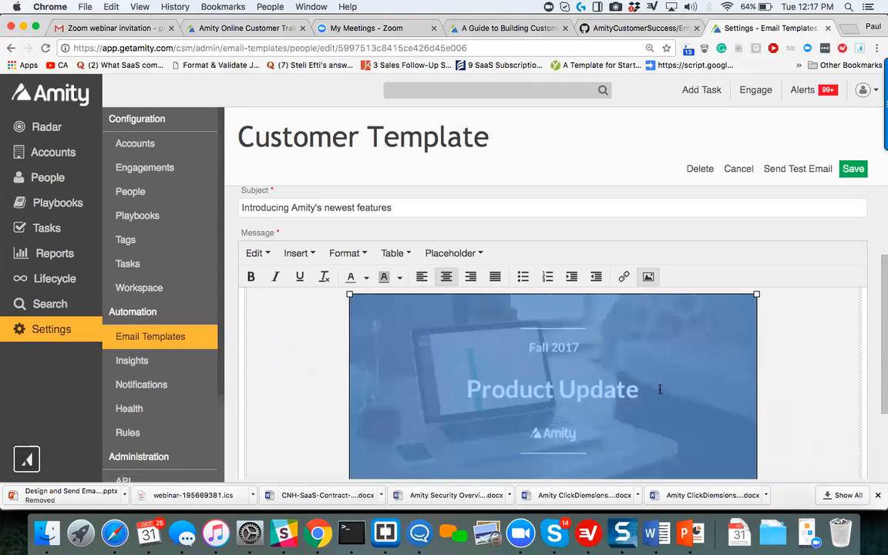
click(771, 359)
scroll(744, 388, down, 5)
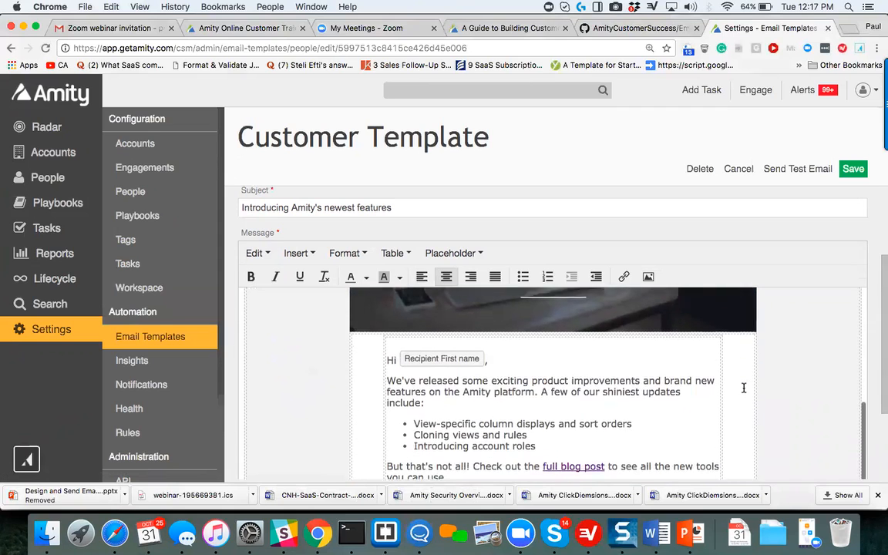
scroll(744, 387, down, 1)
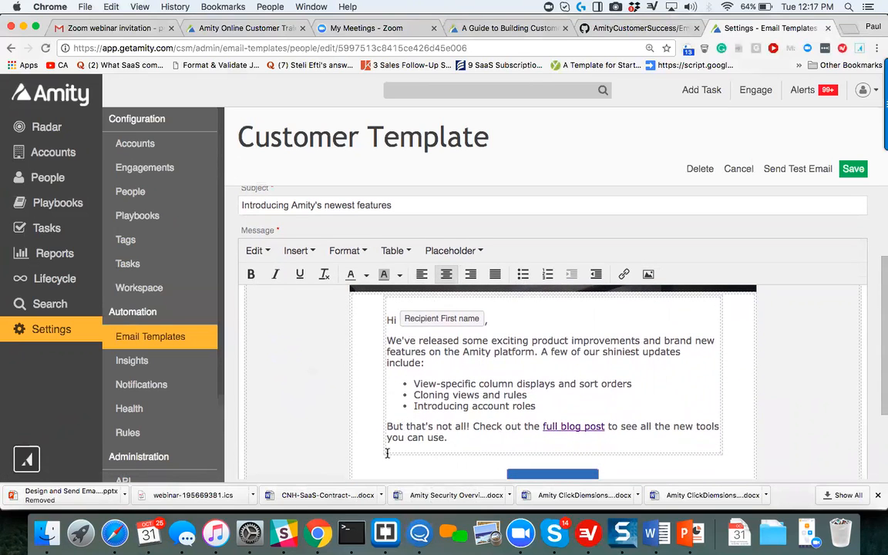
scroll(464, 357, down, 3)
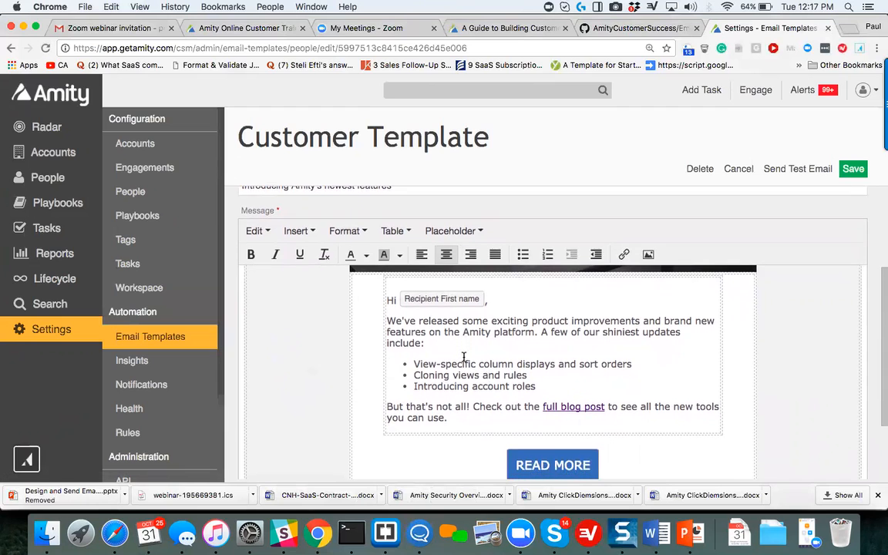
scroll(464, 357, down, 3)
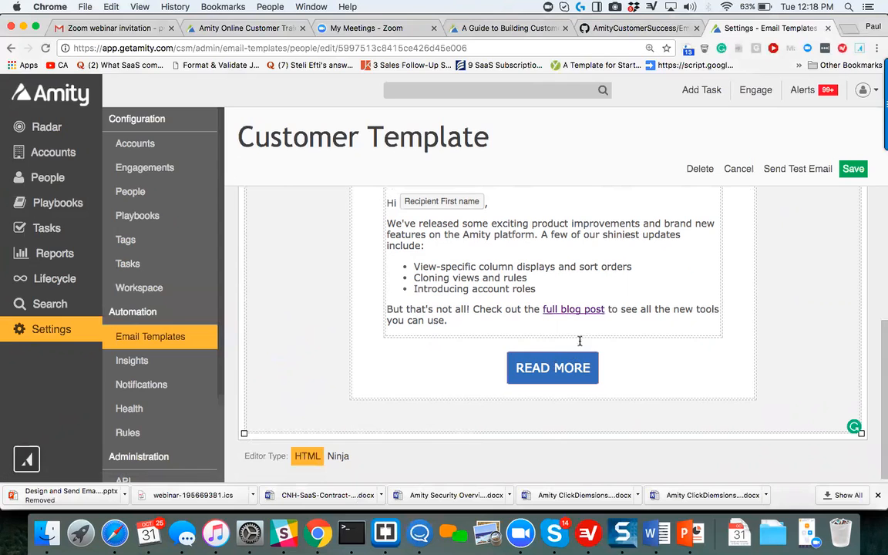
scroll(578, 335, up, 5)
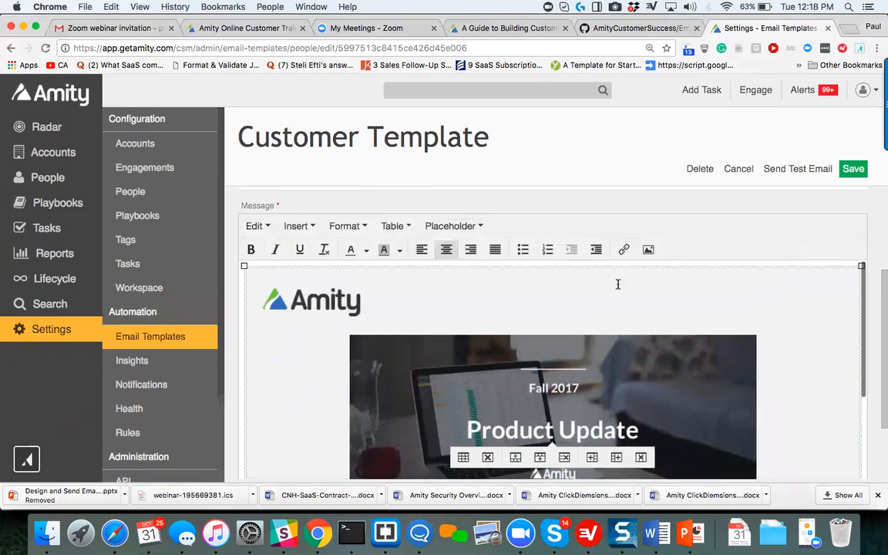
click(737, 169)
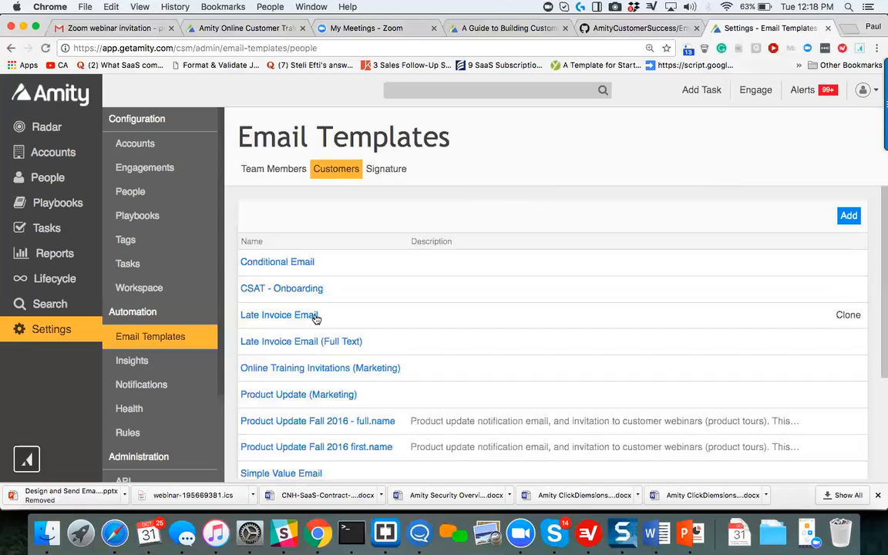
Open the Simple Value Email template from the customer email templates.
scroll(316, 318, down, 3)
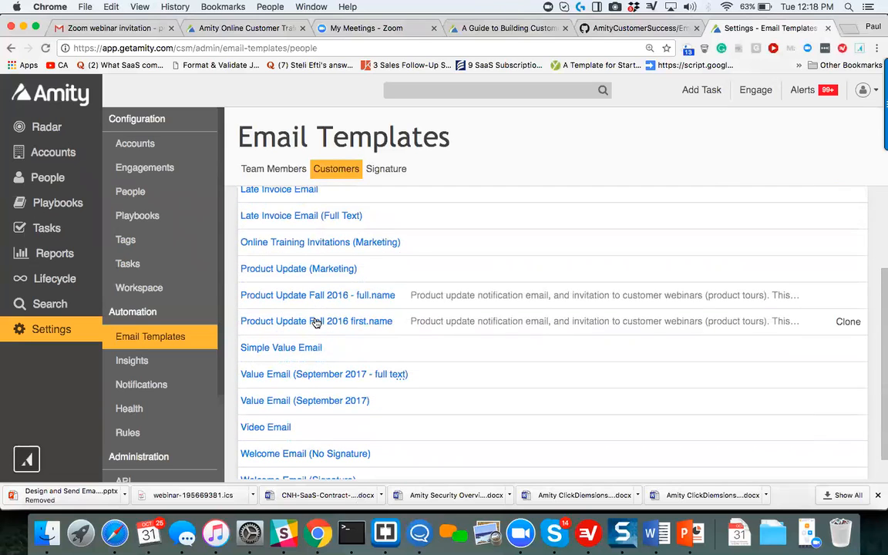
scroll(314, 323, down, 1)
click(307, 330)
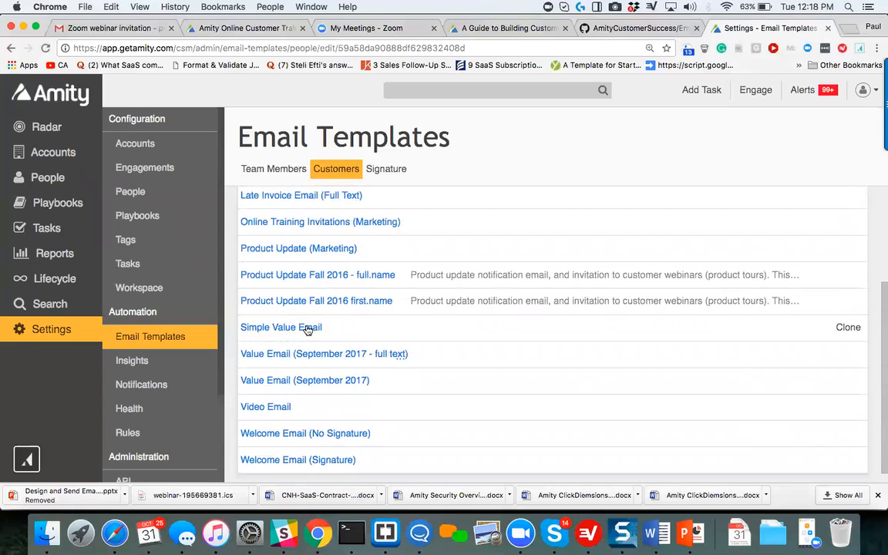
Examine the Simple Value Email message from the Amity May Product Update section through its images to the closing signature.
scroll(414, 405, down, 5)
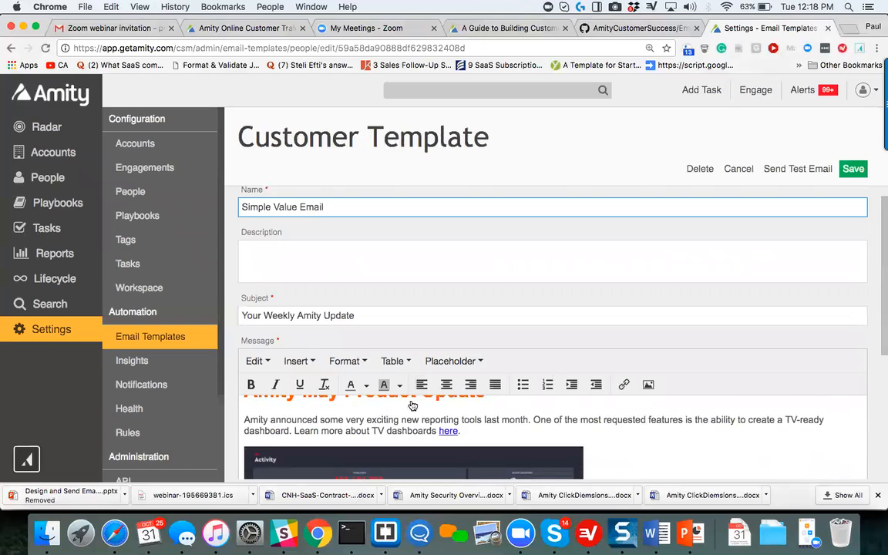
scroll(413, 405, down, 2)
scroll(559, 323, down, 3)
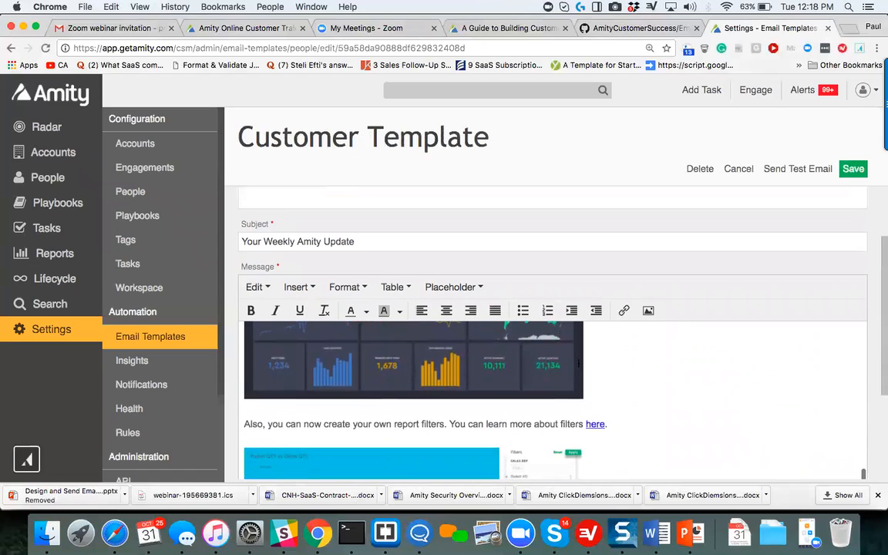
scroll(578, 358, up, 5)
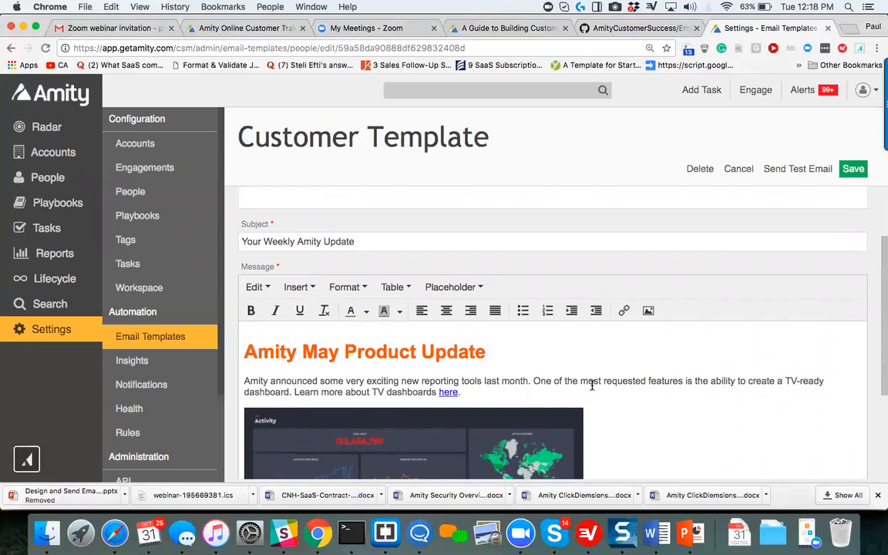
scroll(592, 385, down, 1)
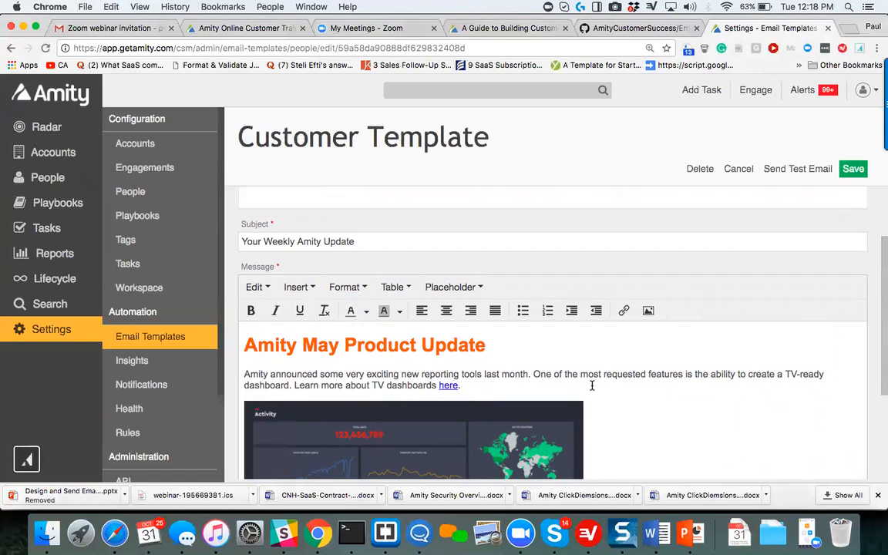
scroll(592, 385, down, 6)
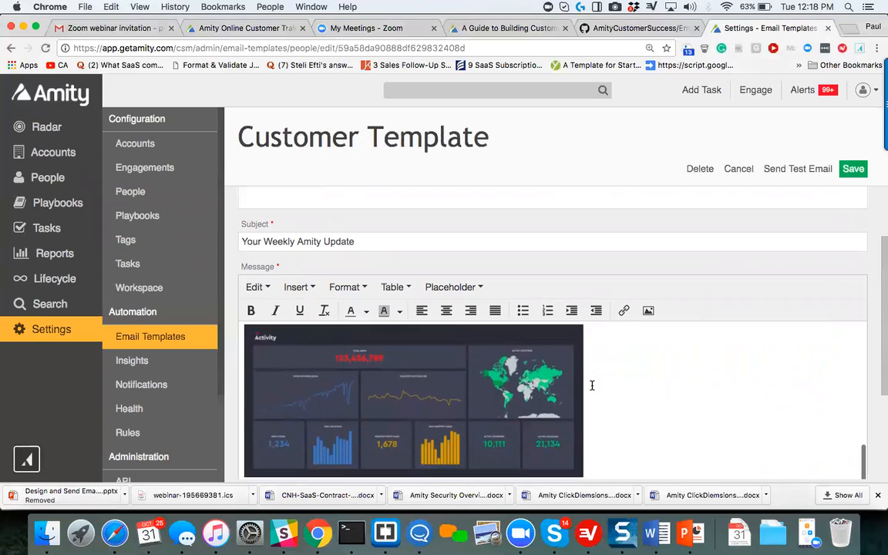
scroll(592, 385, down, 5)
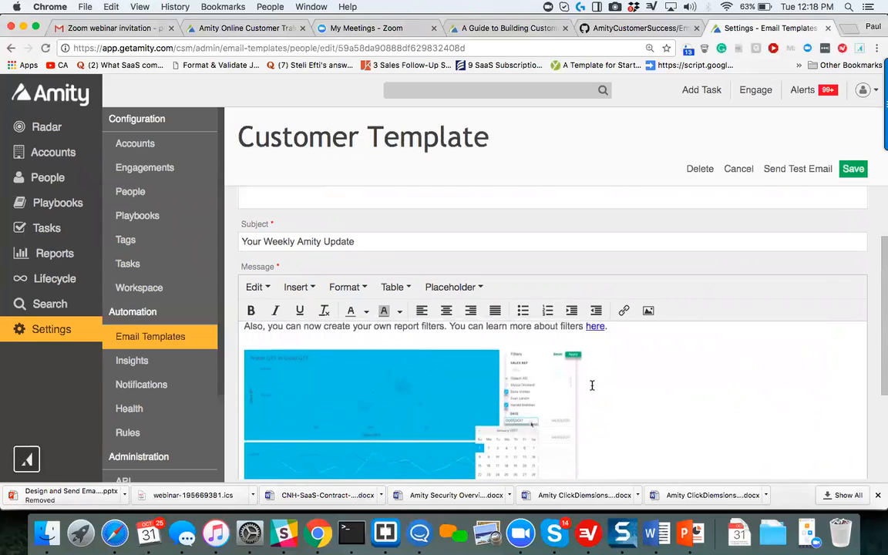
scroll(592, 385, down, 3)
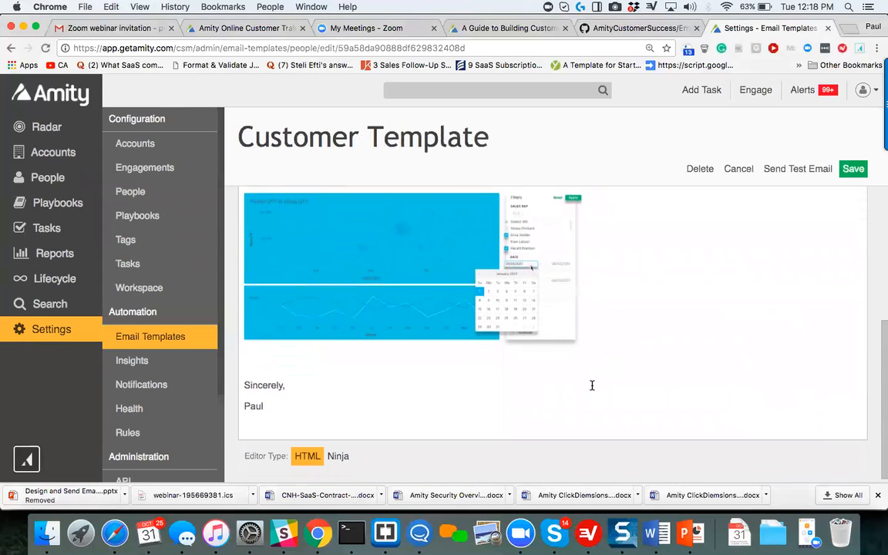
scroll(440, 359, up, 2)
scroll(440, 359, down, 2)
Show the message in the Ninja code editor and look through its HTML tables and account placeholders.
click(336, 457)
scroll(441, 325, down, 5)
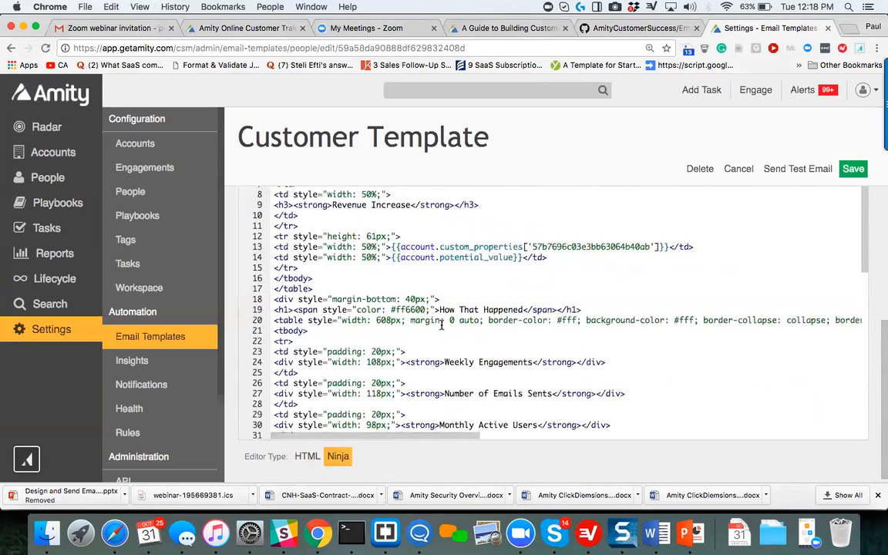
scroll(442, 325, down, 10)
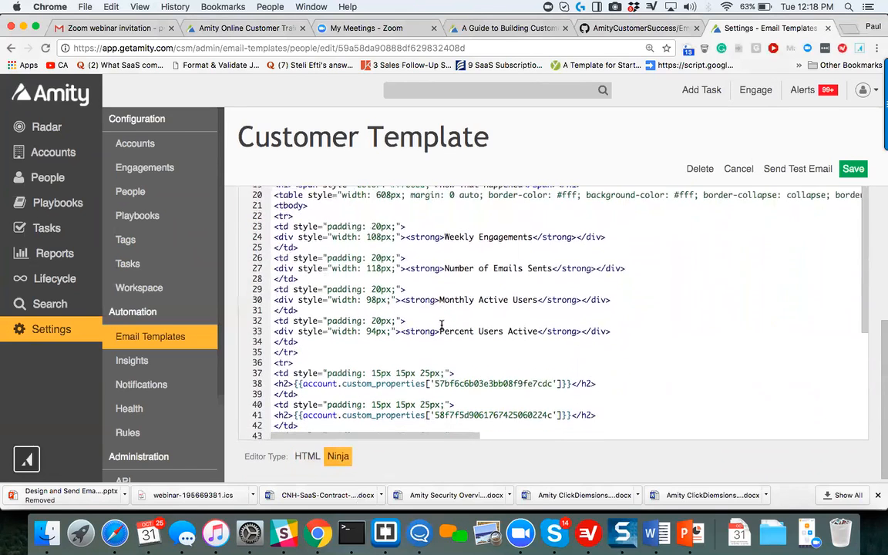
scroll(441, 325, left, 1)
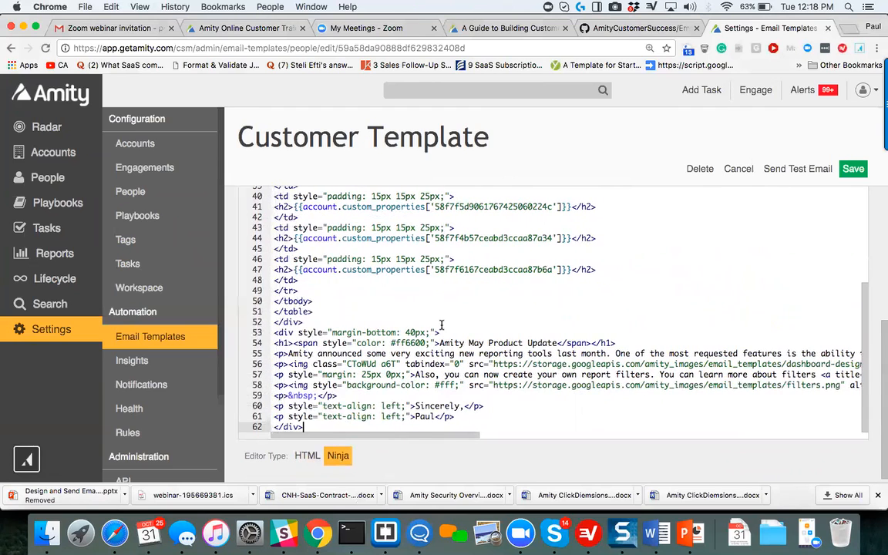
Return the message to the HTML editor and review its results tables, product update section and closing.
click(305, 456)
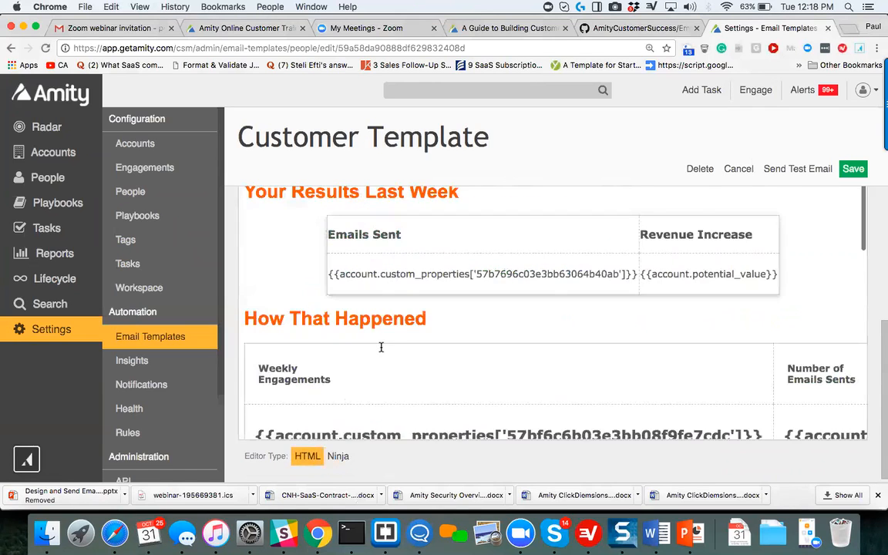
scroll(380, 346, down, 8)
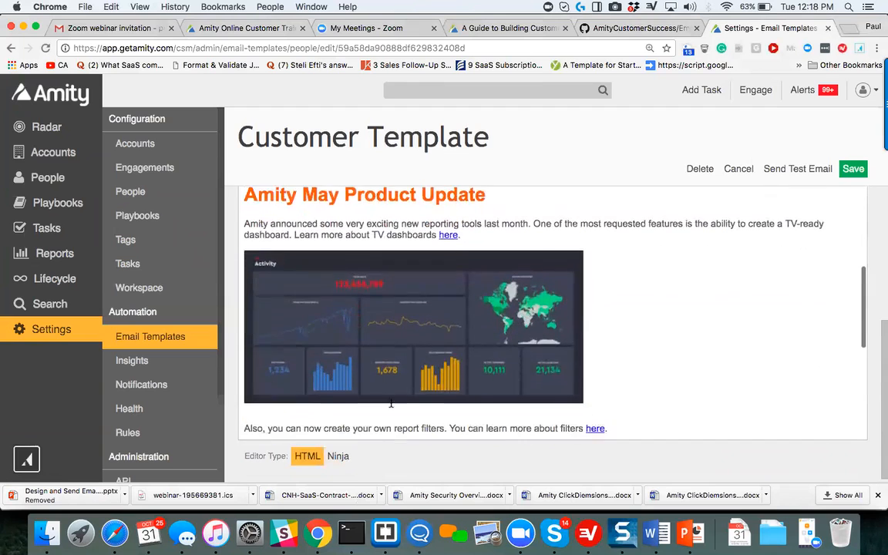
scroll(391, 403, down, 2)
scroll(391, 404, up, 10)
scroll(391, 403, down, 4)
scroll(391, 403, down, 6)
scroll(381, 459, down, 5)
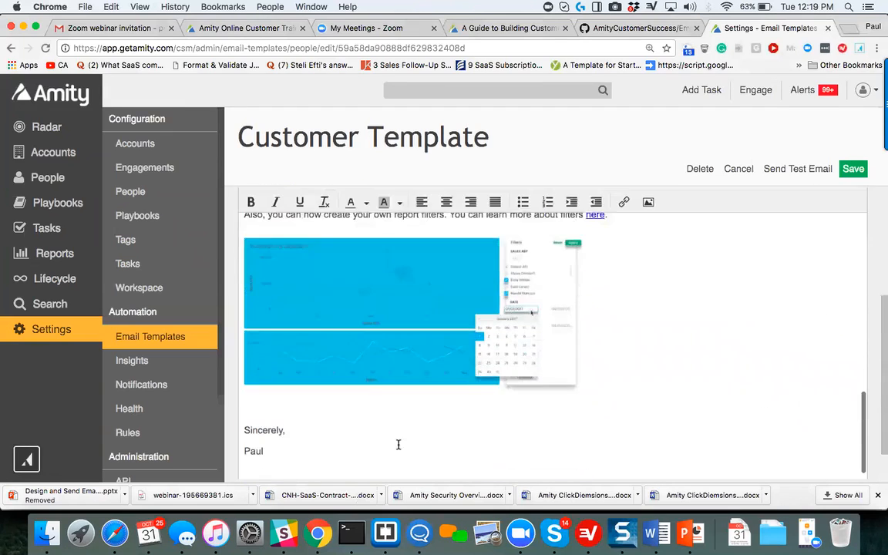
Reopen the Ninja code editor and examine the account custom property placeholders in the results and "How That Happened" tables.
click(340, 457)
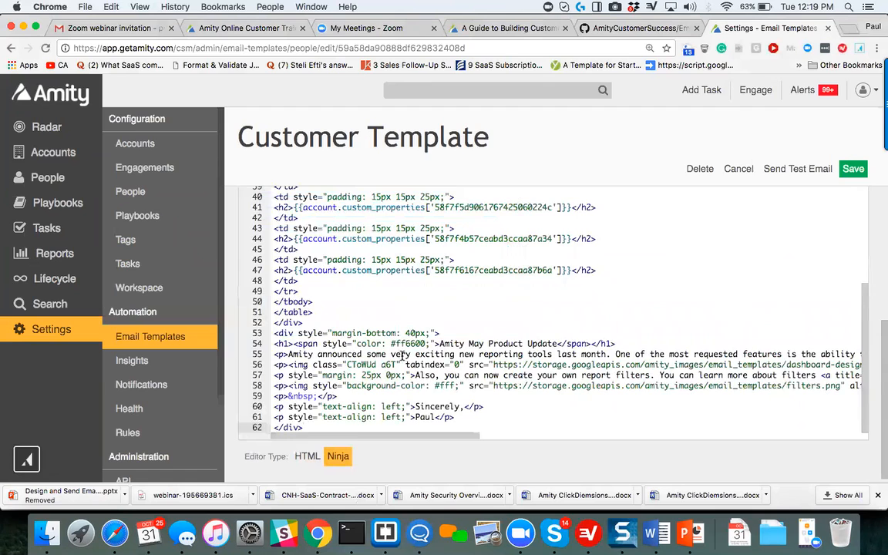
scroll(424, 357, up, 2)
scroll(424, 357, up, 6)
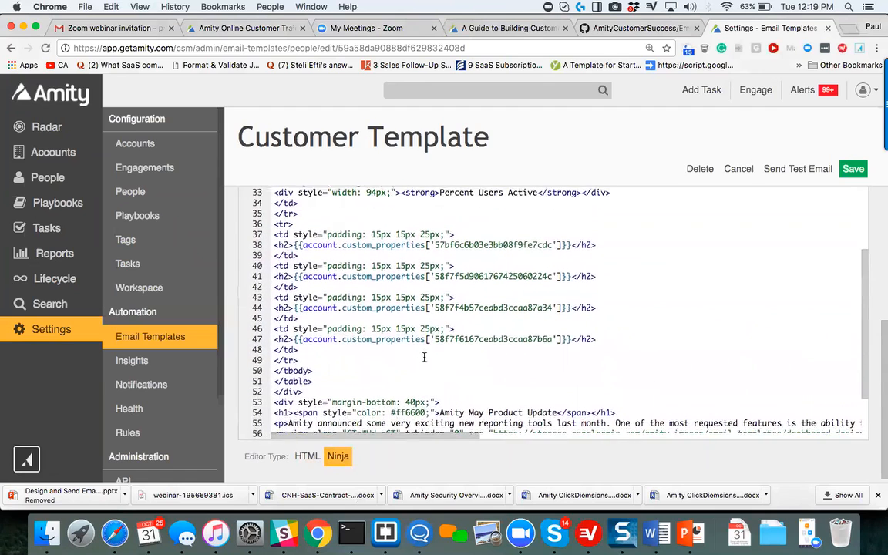
scroll(424, 357, up, 3)
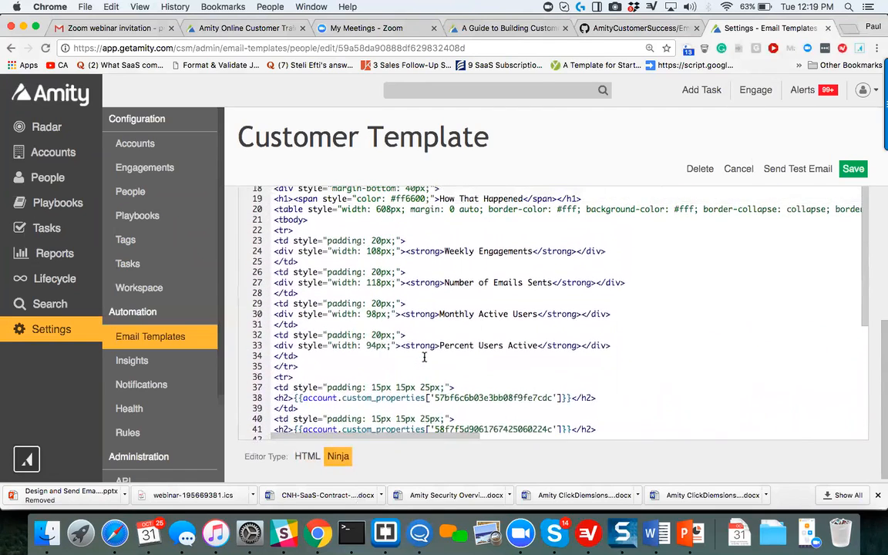
scroll(424, 357, up, 3)
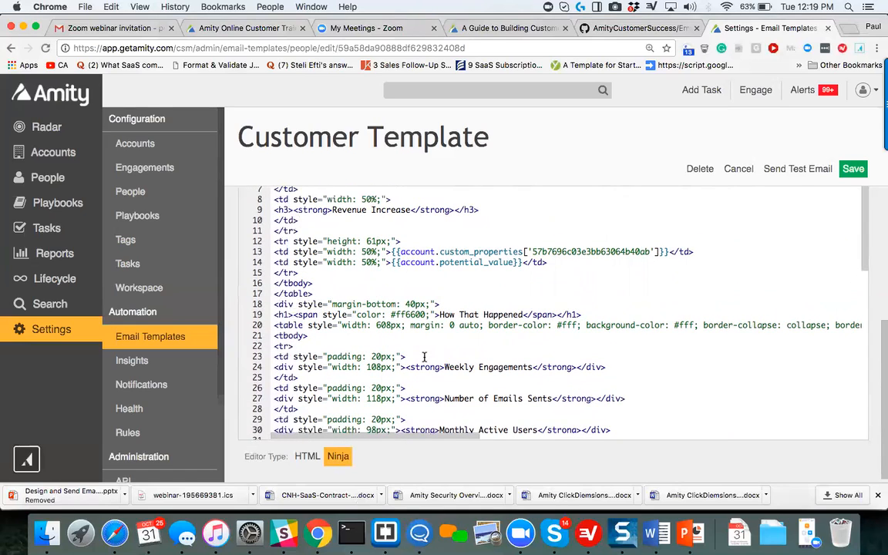
scroll(424, 357, down, 1)
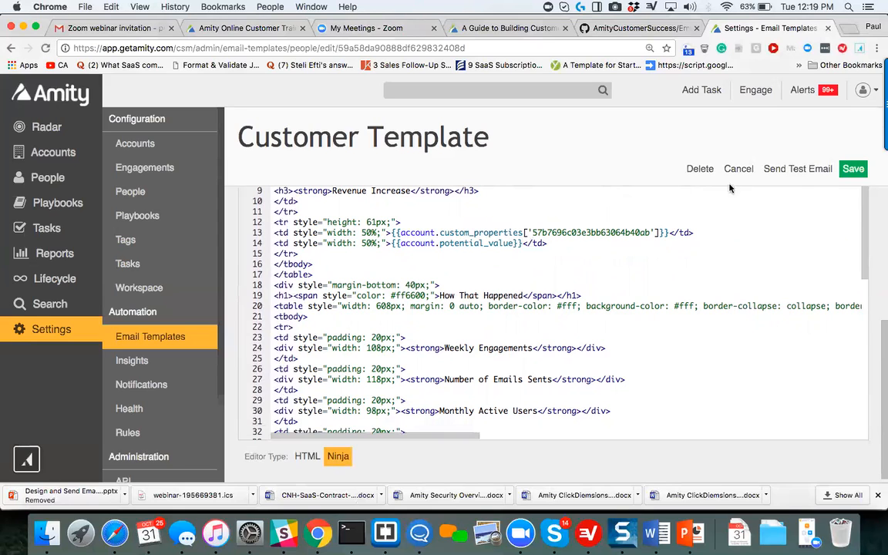
scroll(595, 252, down, 5)
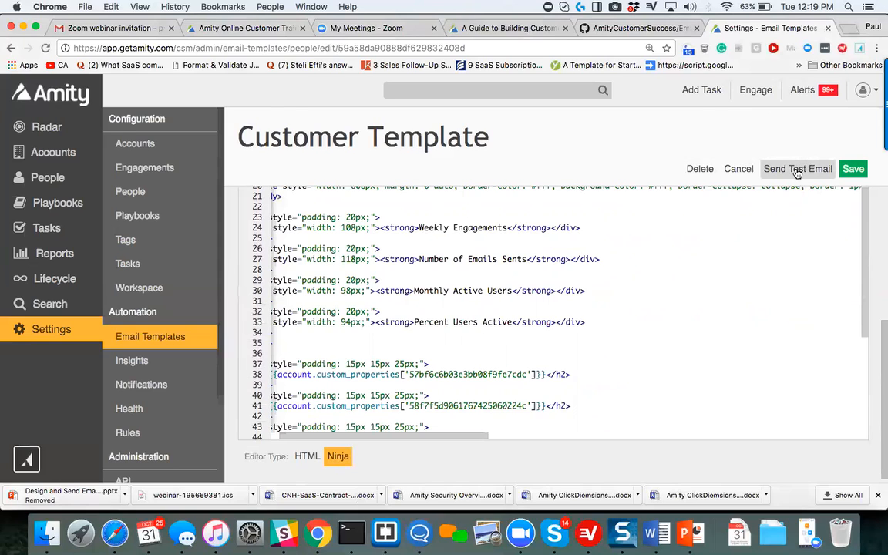
Prepare a test email of this template with Amity as the test account and an Amity contact as the test recipient.
click(798, 169)
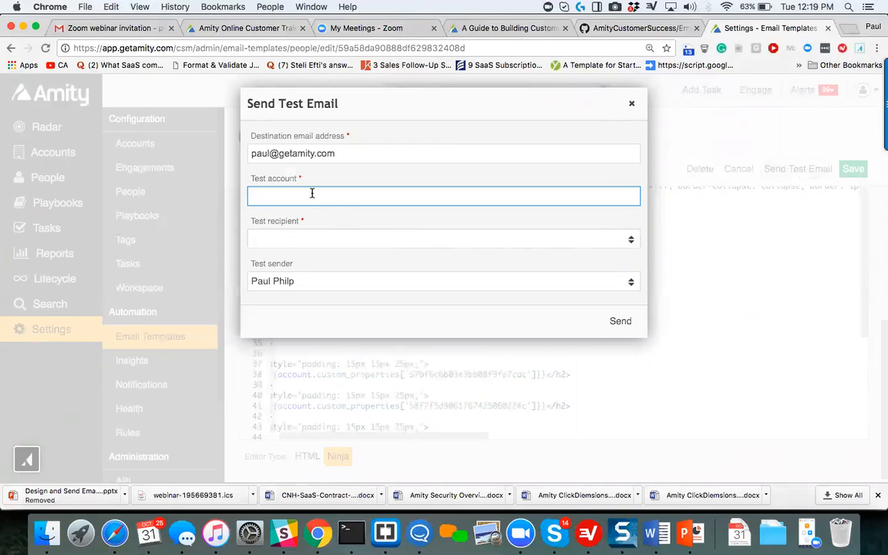
text(A)
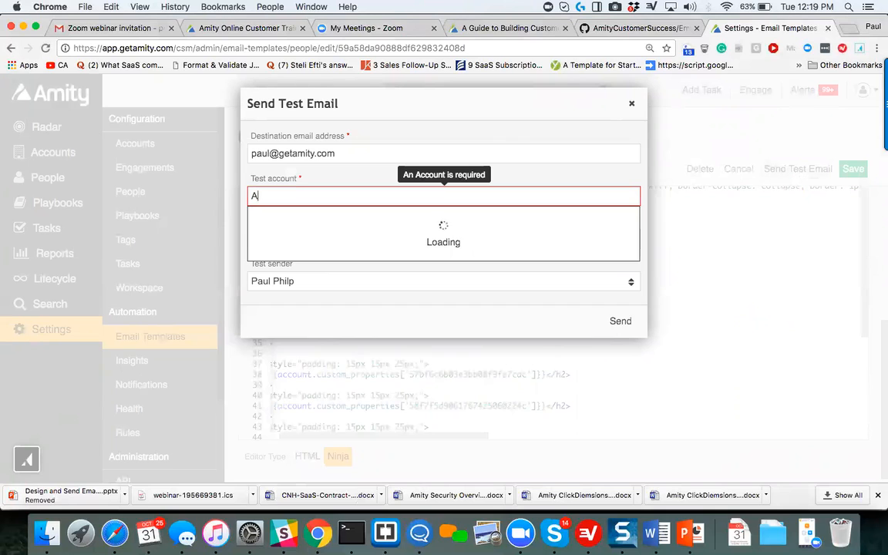
text(mity)
click(272, 279)
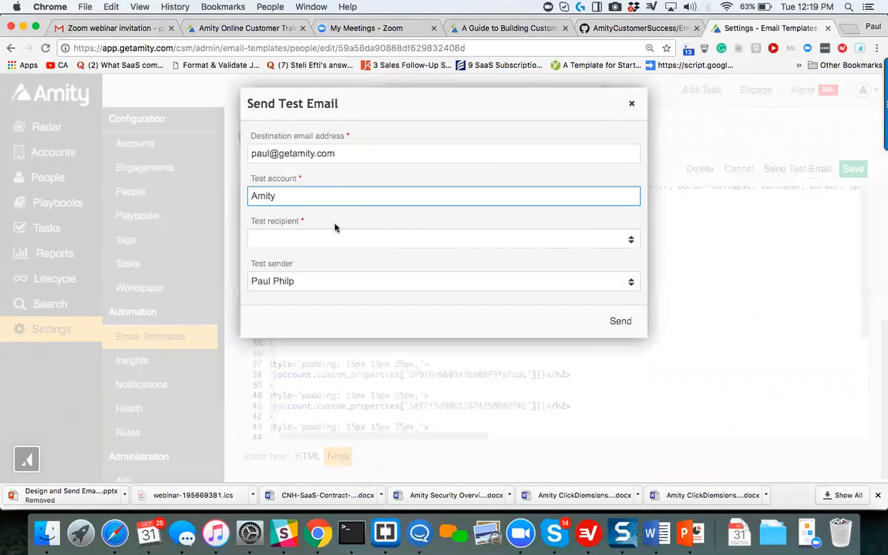
click(344, 240)
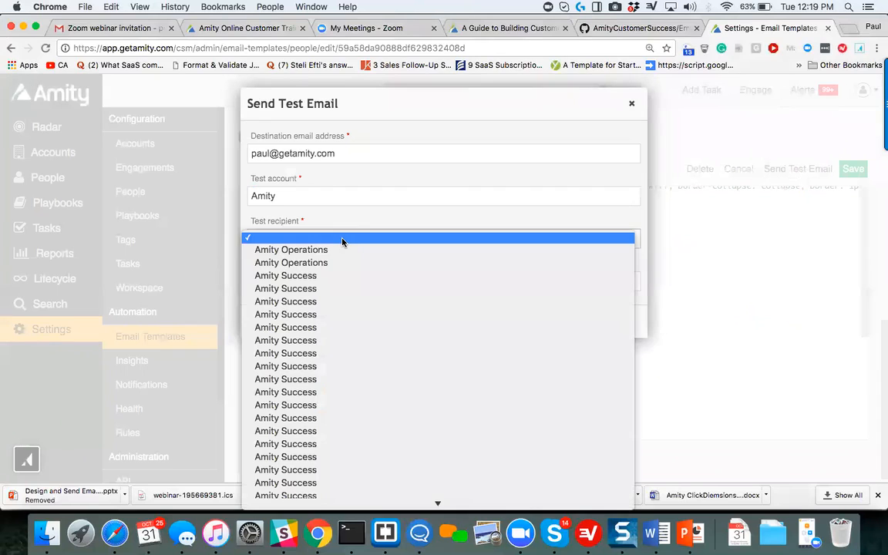
scroll(353, 319, down, 10)
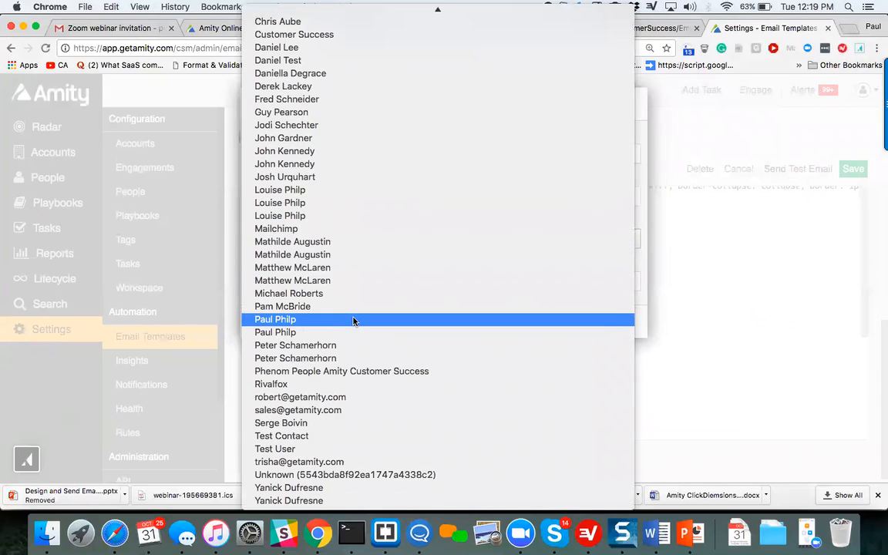
click(339, 242)
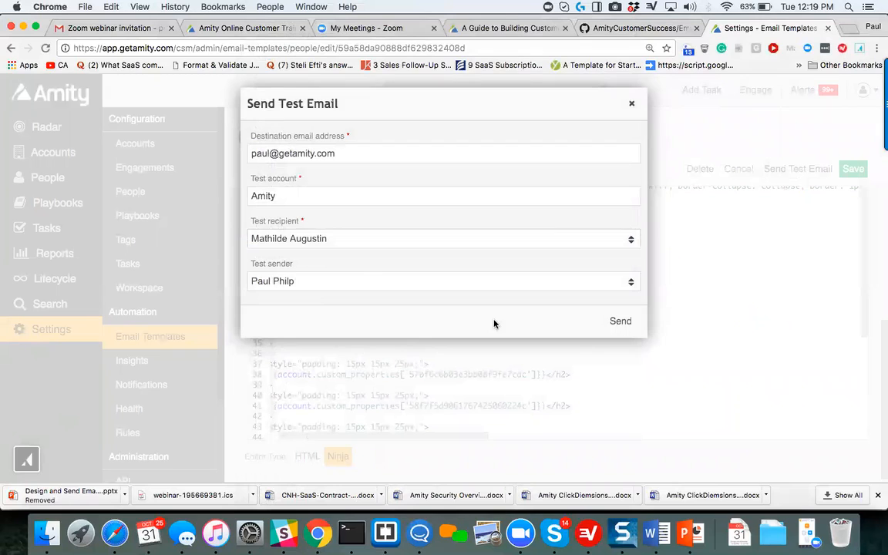
Send the prepared test email, then switch to Gmail and check the inbox for it.
click(621, 322)
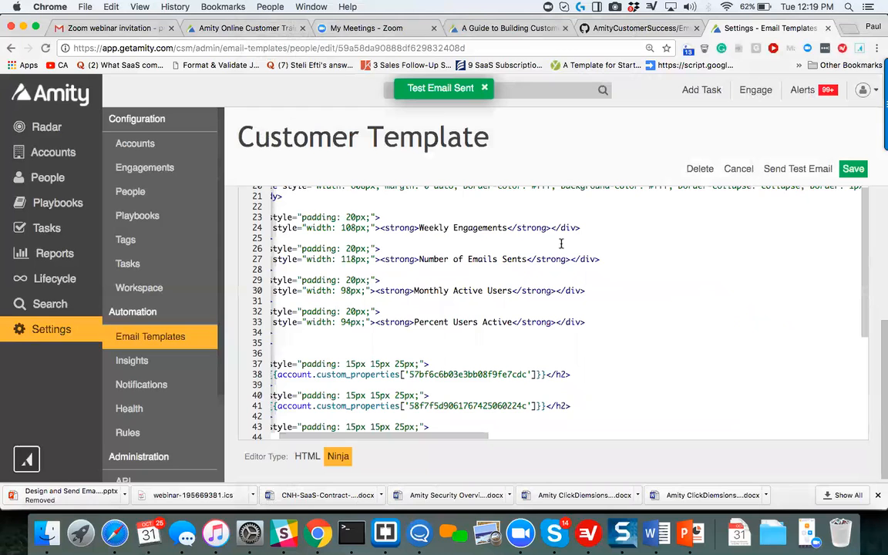
click(126, 28)
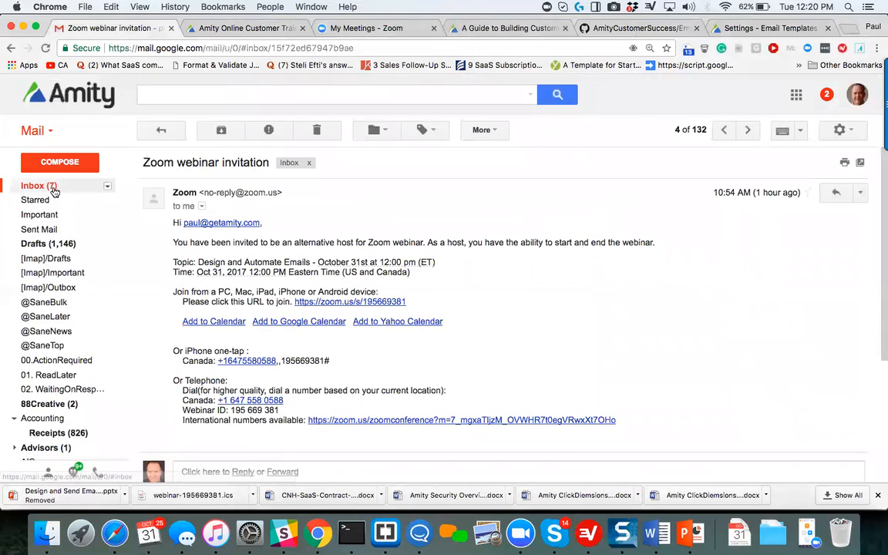
click(50, 186)
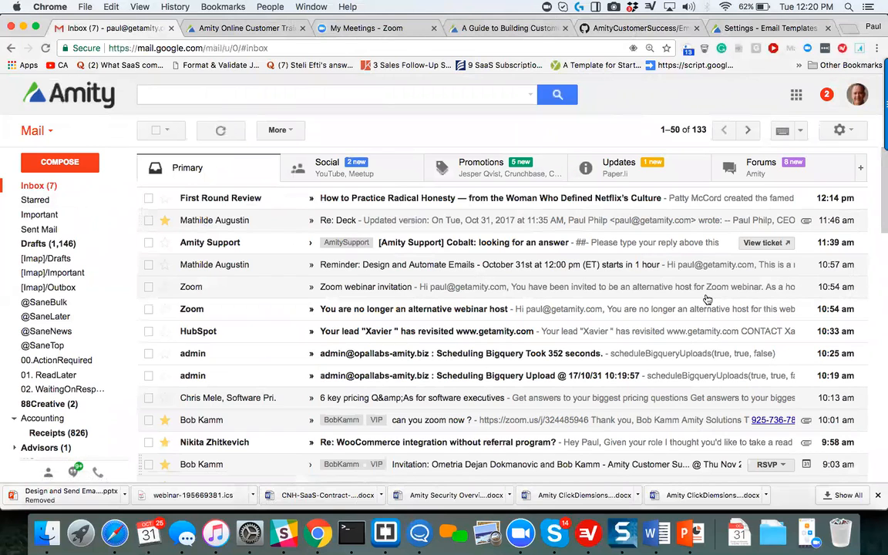
Return to the Amity customer template, look over its Ninja source and leave the editor without saving.
click(778, 28)
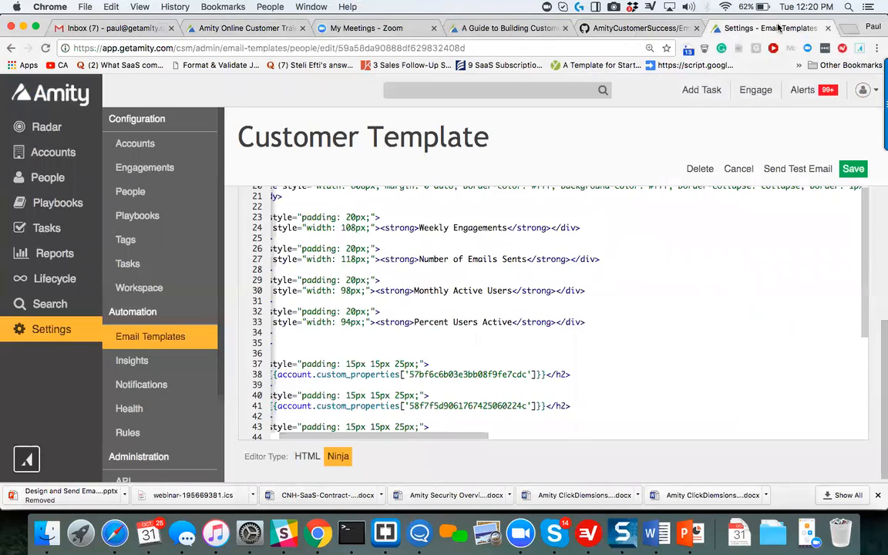
scroll(629, 276, down, 5)
scroll(629, 278, left, 2)
scroll(629, 279, down, 3)
scroll(629, 279, up, 10)
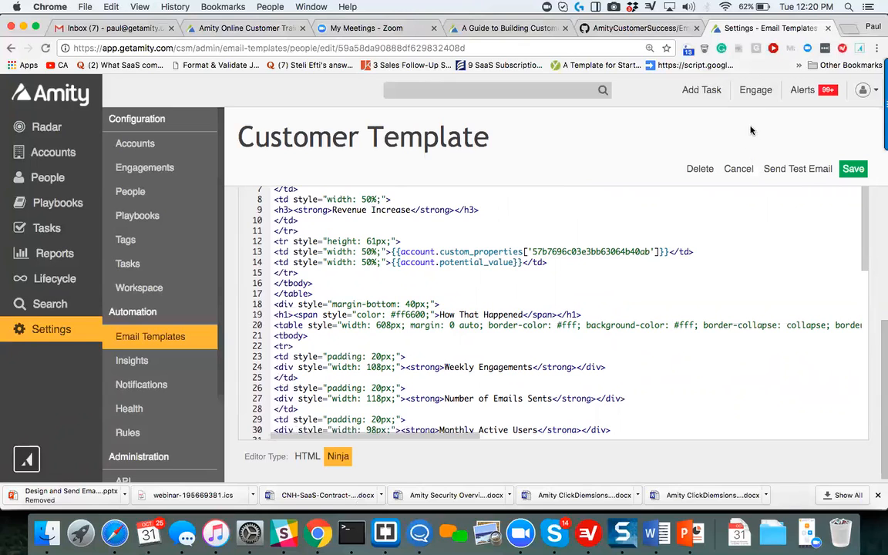
click(740, 170)
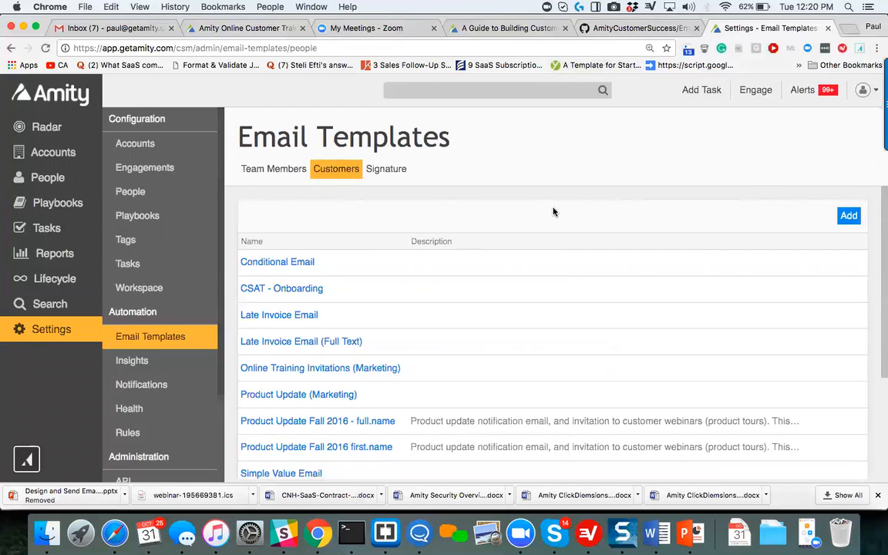
Look through the list of customer email templates and view the designed email signature.
scroll(552, 212, down, 5)
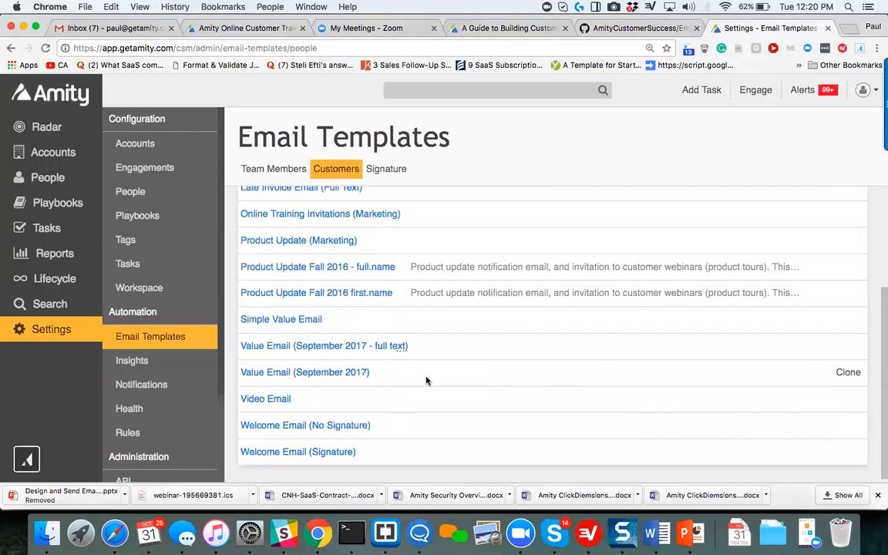
scroll(426, 380, up, 5)
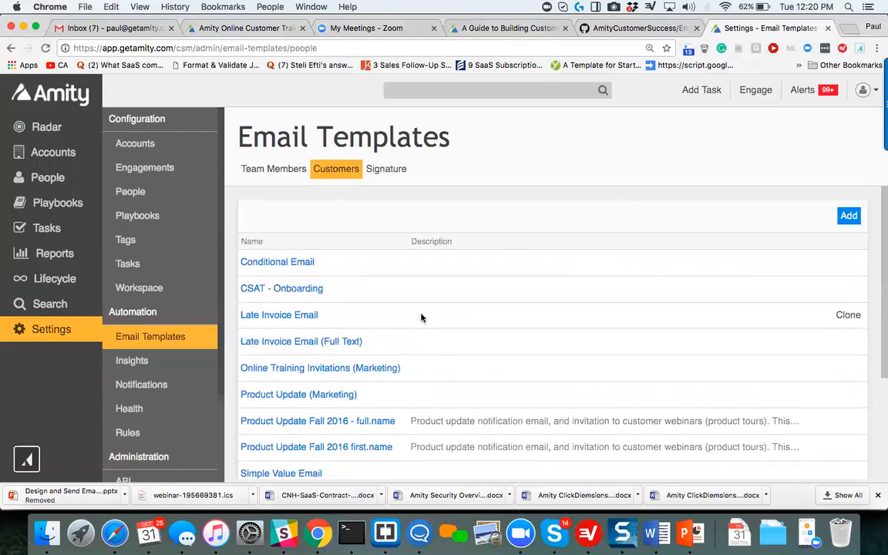
click(398, 170)
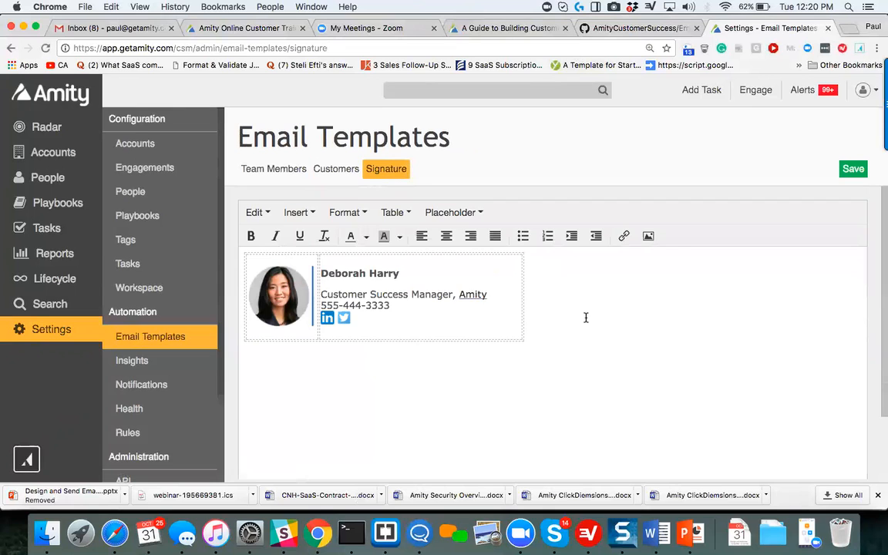
scroll(585, 317, down, 3)
scroll(585, 318, up, 3)
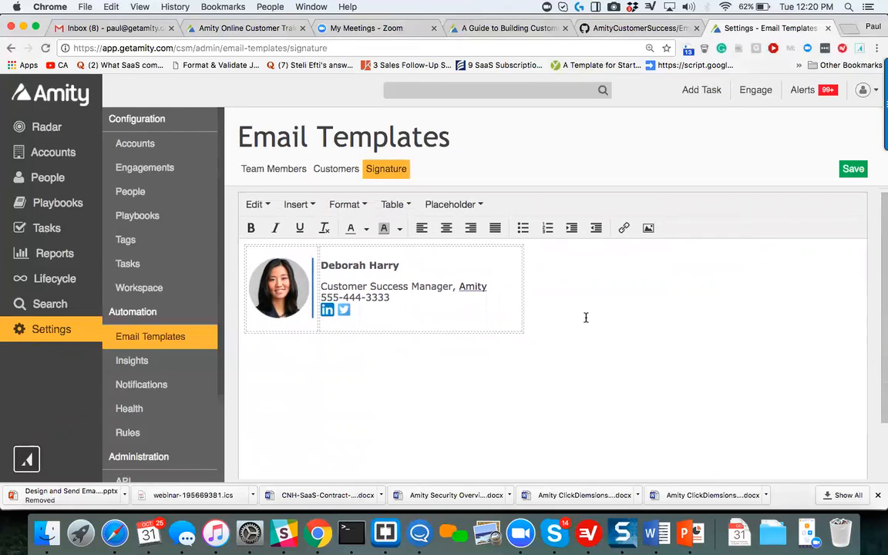
scroll(586, 318, down, 2)
scroll(586, 317, up, 1)
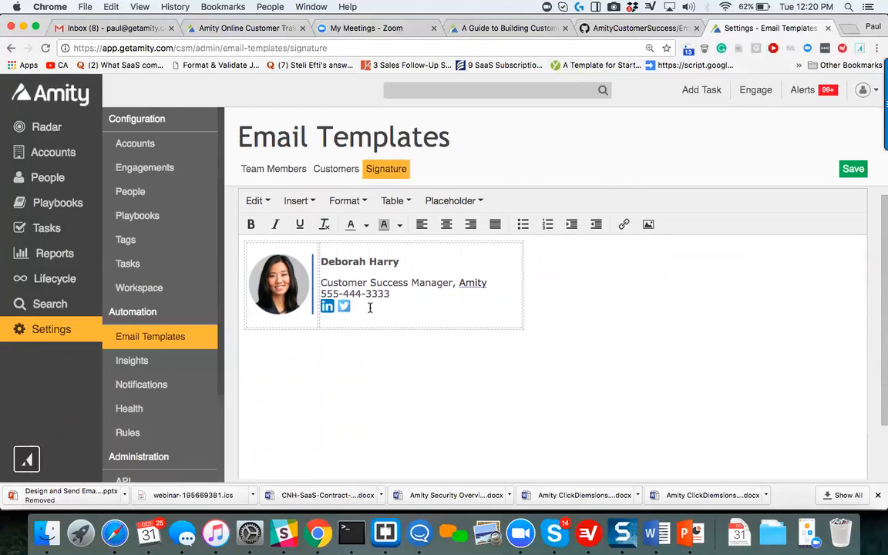
Go back to the customer templates and open "Value Email (September 2017 - full text)".
click(347, 177)
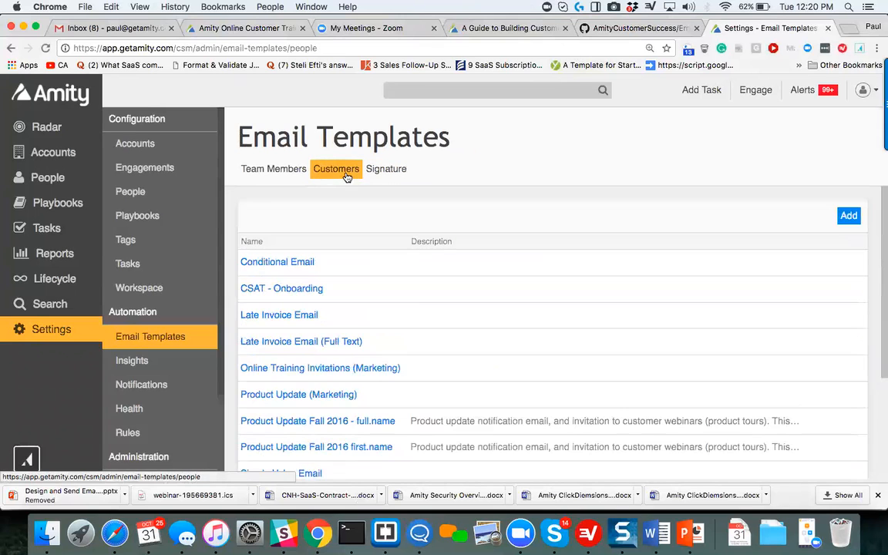
scroll(422, 322, down, 5)
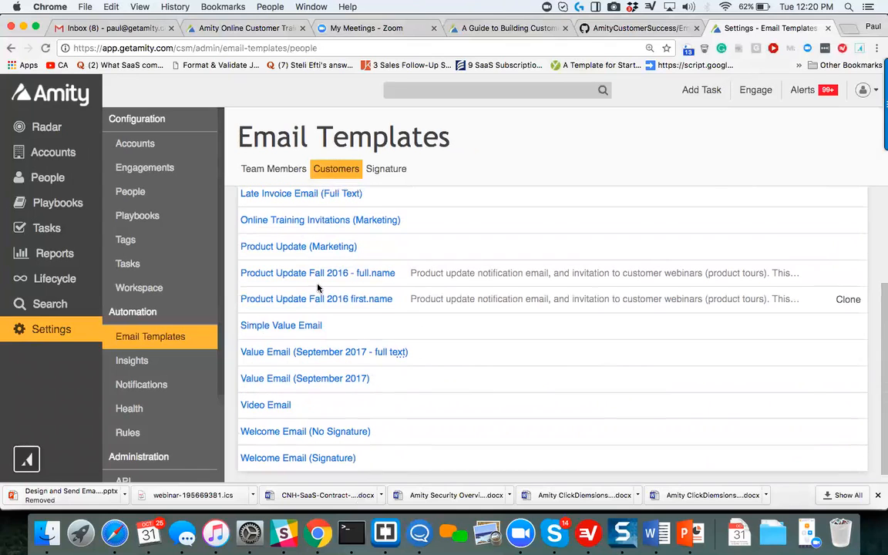
scroll(317, 290, up, 5)
scroll(317, 290, down, 5)
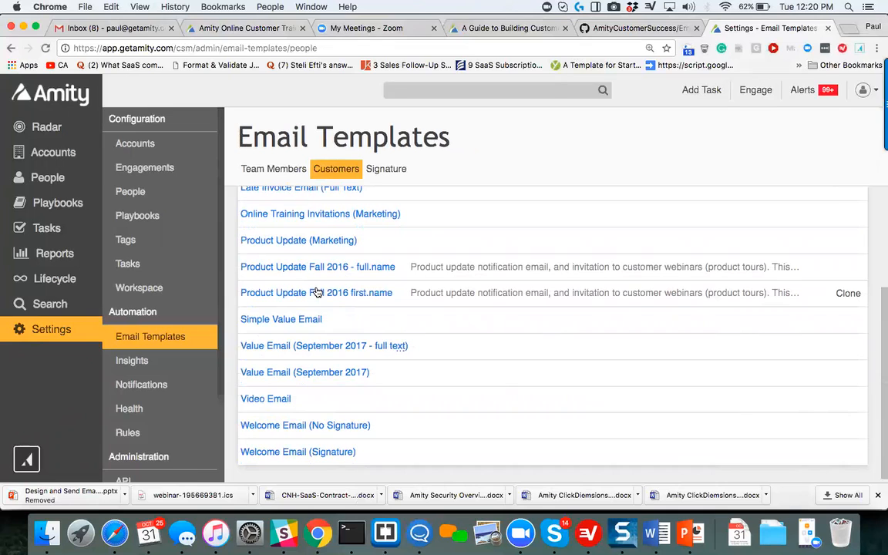
scroll(317, 292, up, 4)
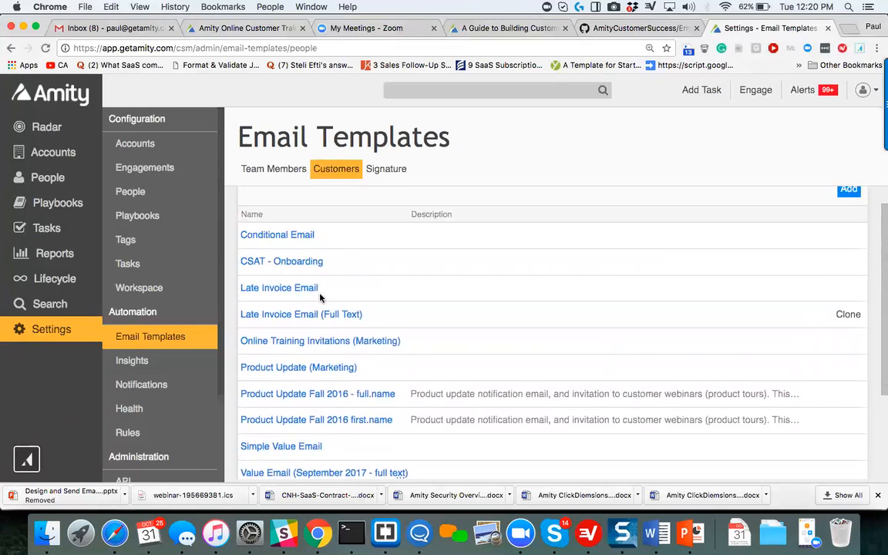
scroll(320, 297, down, 1)
scroll(320, 298, down, 3)
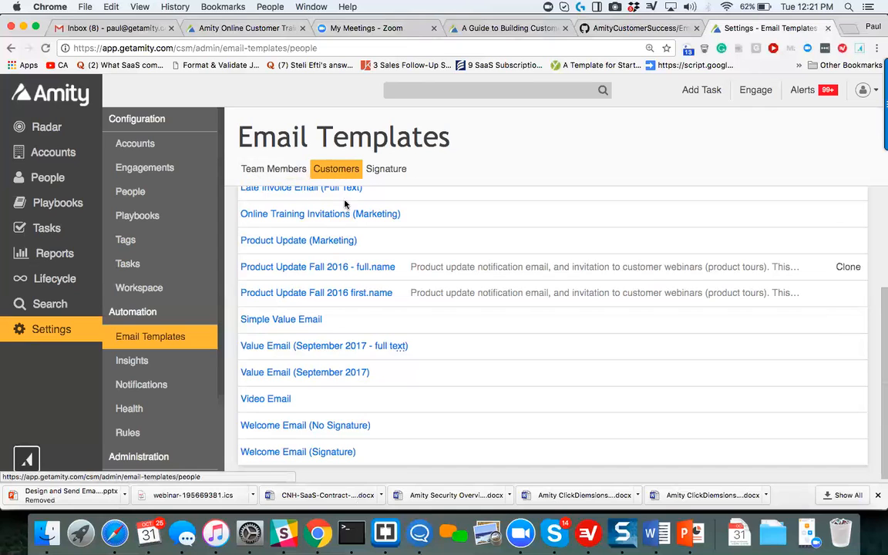
click(286, 345)
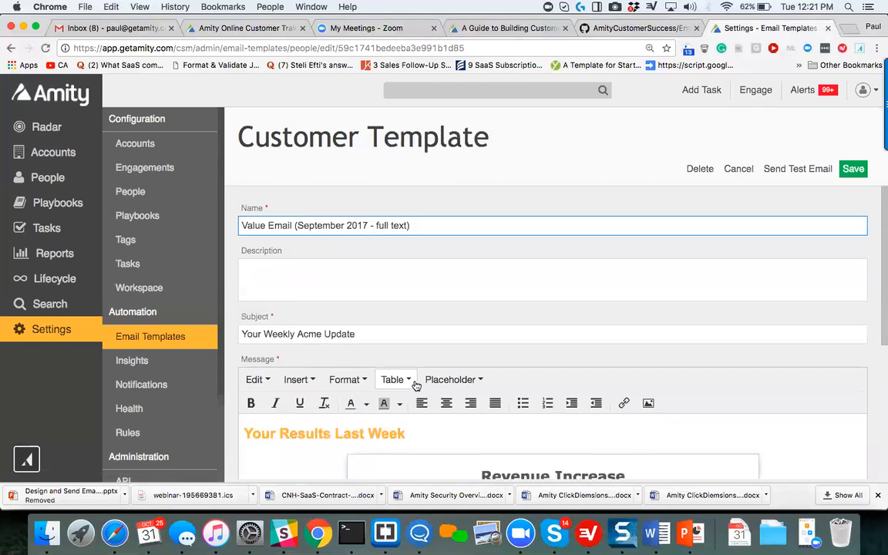
Review the value email's message through to its closing and highlight the {% include 'signature' %} line.
scroll(414, 385, down, 8)
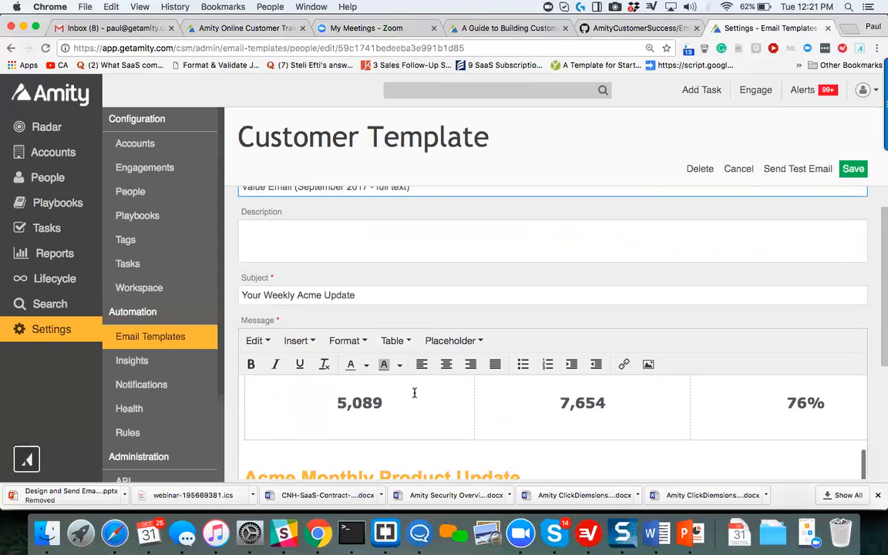
scroll(414, 394, down, 5)
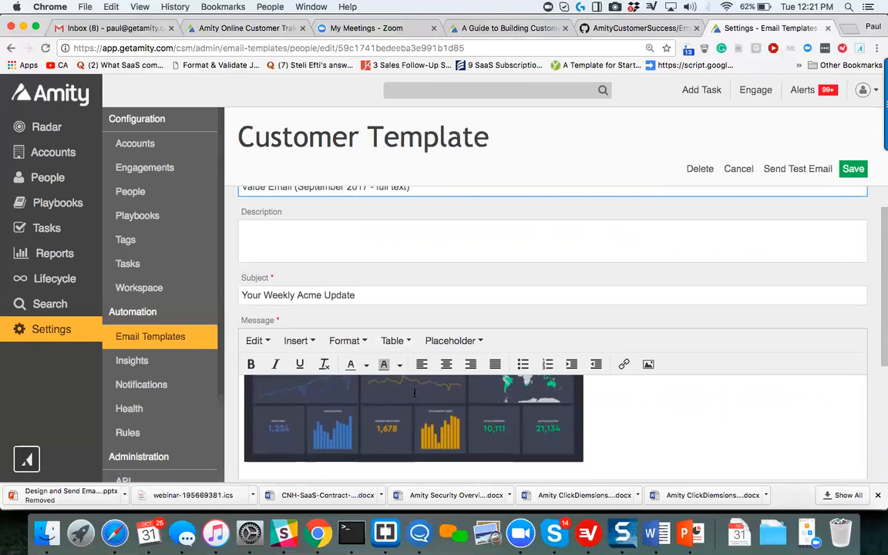
scroll(415, 393, down, 10)
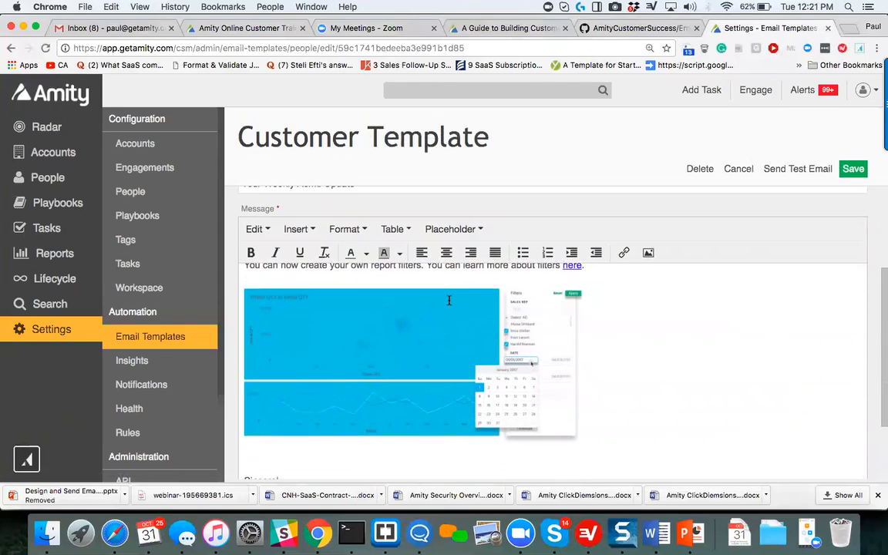
scroll(449, 300, down, 1)
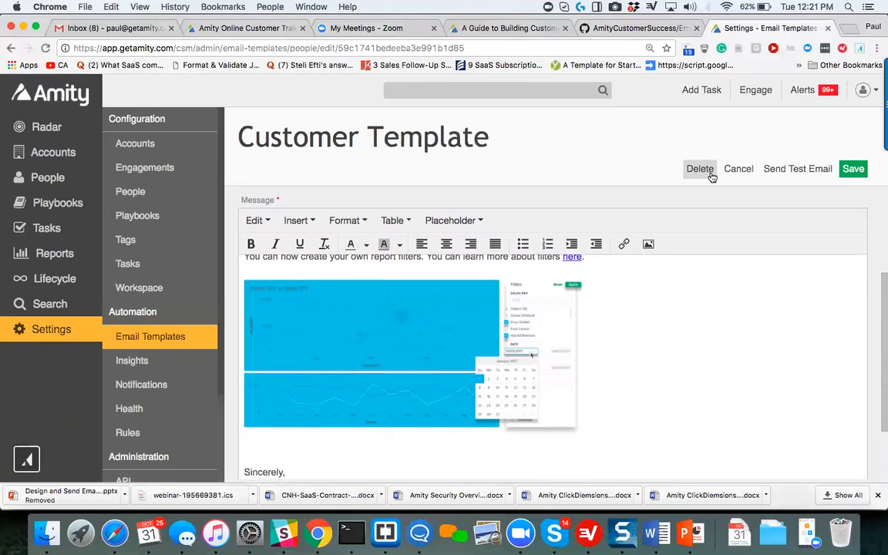
scroll(661, 294, down, 10)
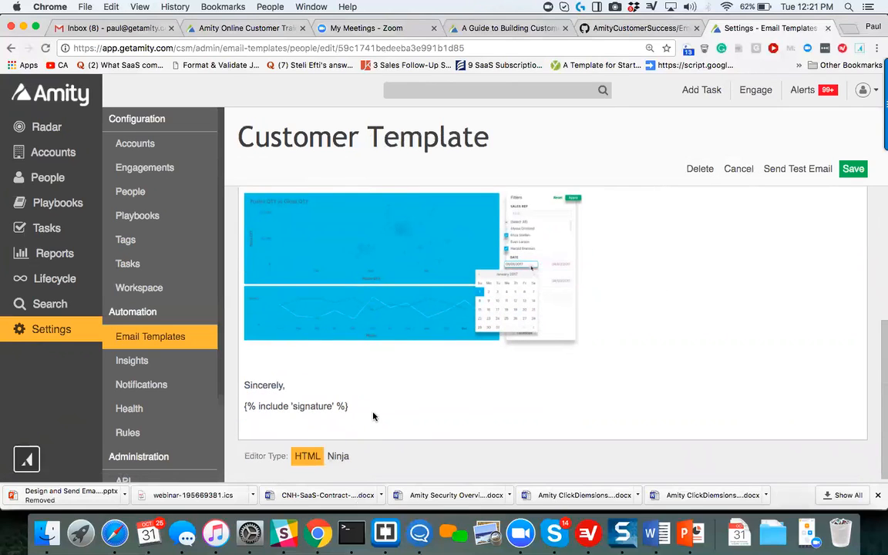
drag(361, 406, 243, 407)
click(243, 407)
drag(354, 407, 226, 408)
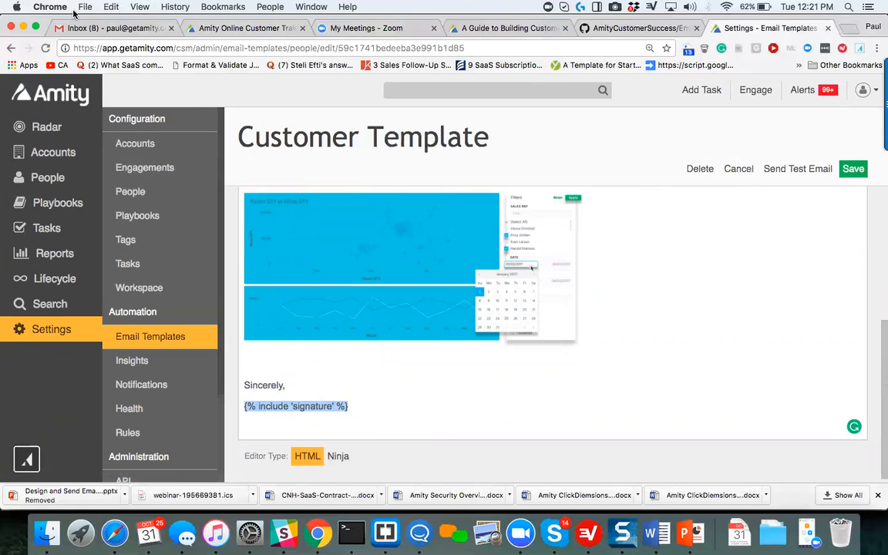
Switch to Gmail, open the received "Your Weekly Amity Update" test email and review its results tables and product update.
click(108, 27)
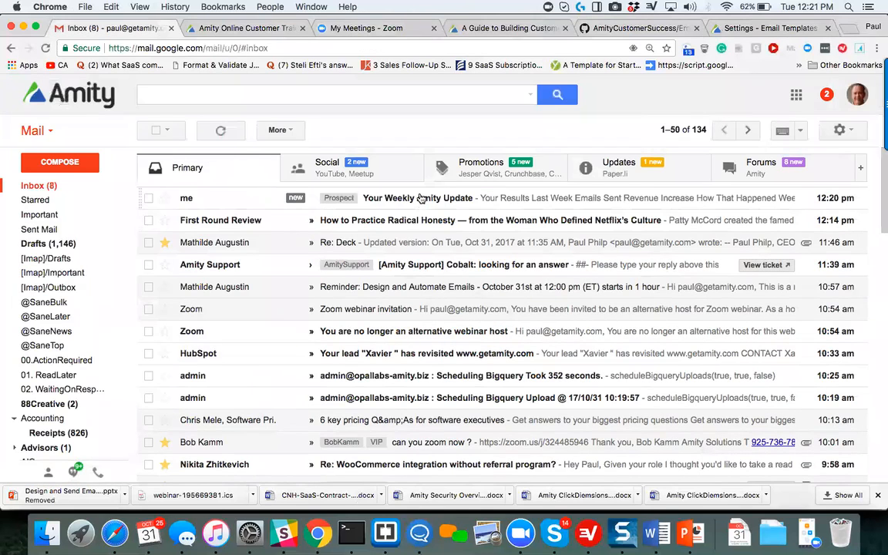
click(420, 198)
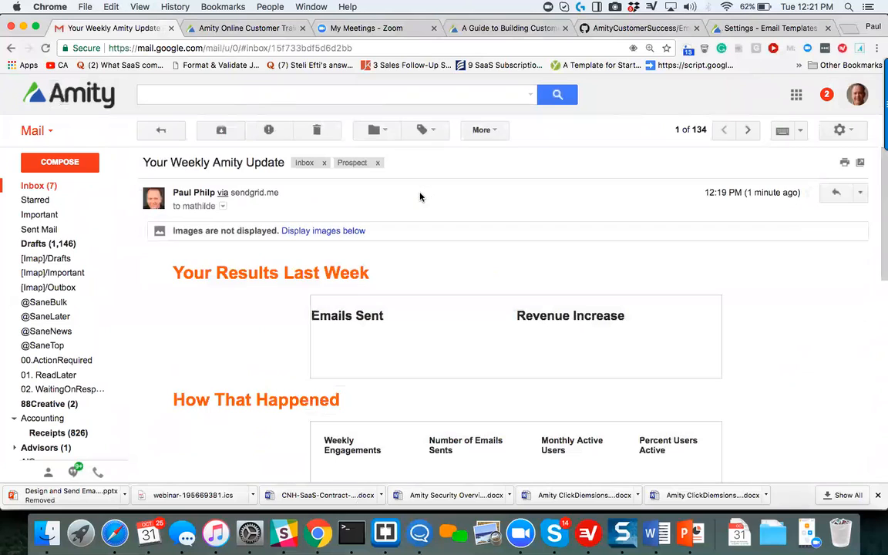
scroll(215, 324, down, 2)
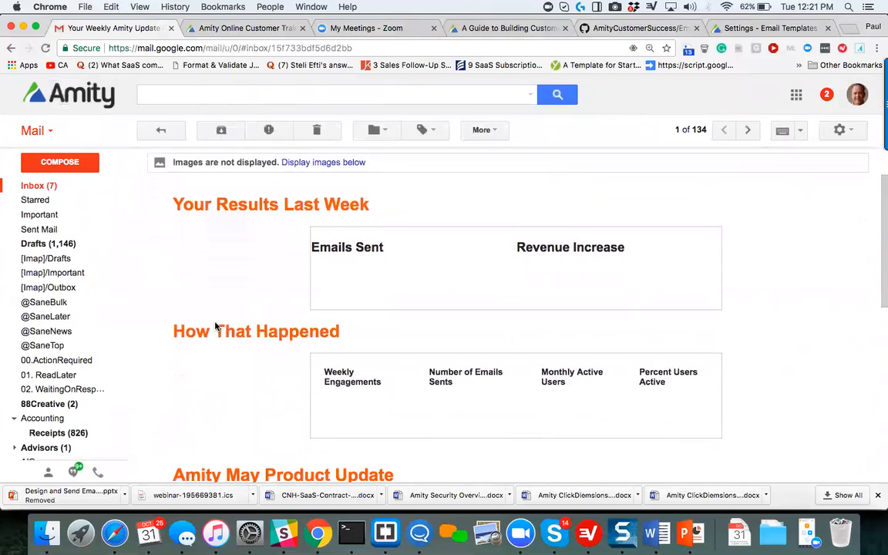
scroll(216, 323, down, 5)
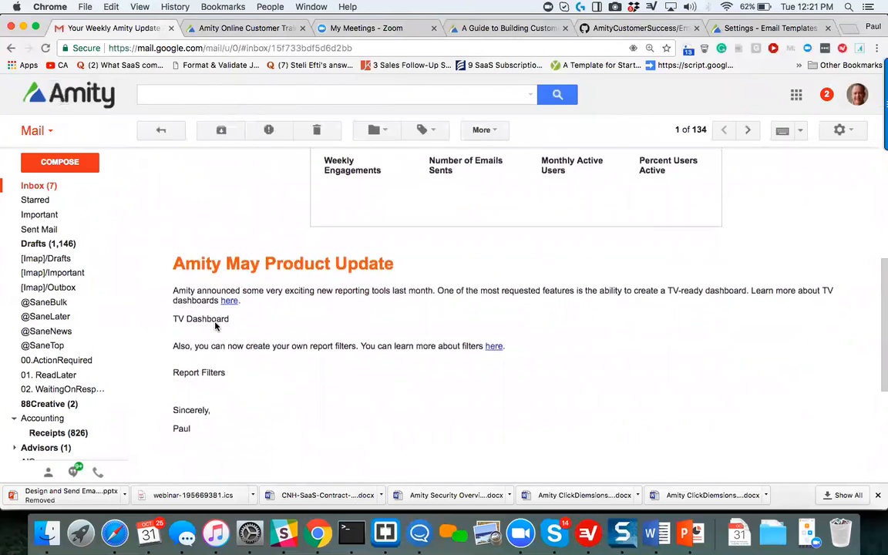
scroll(216, 327, up, 3)
scroll(216, 327, up, 2)
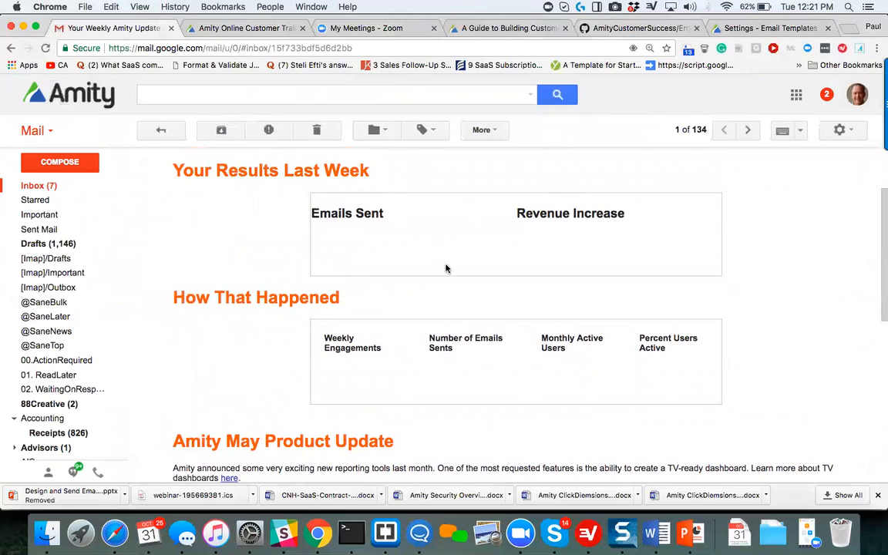
scroll(427, 278, up, 2)
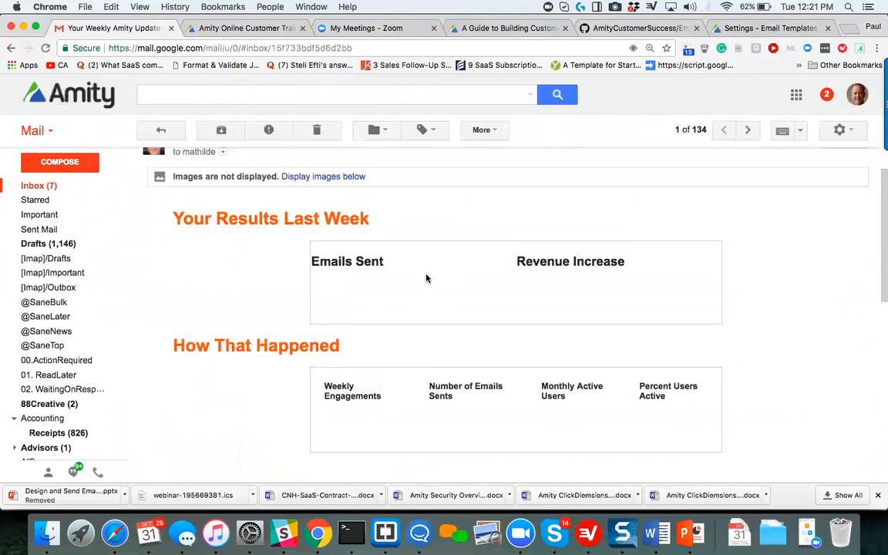
Display the images in the received test email and look over the rendered message.
click(361, 182)
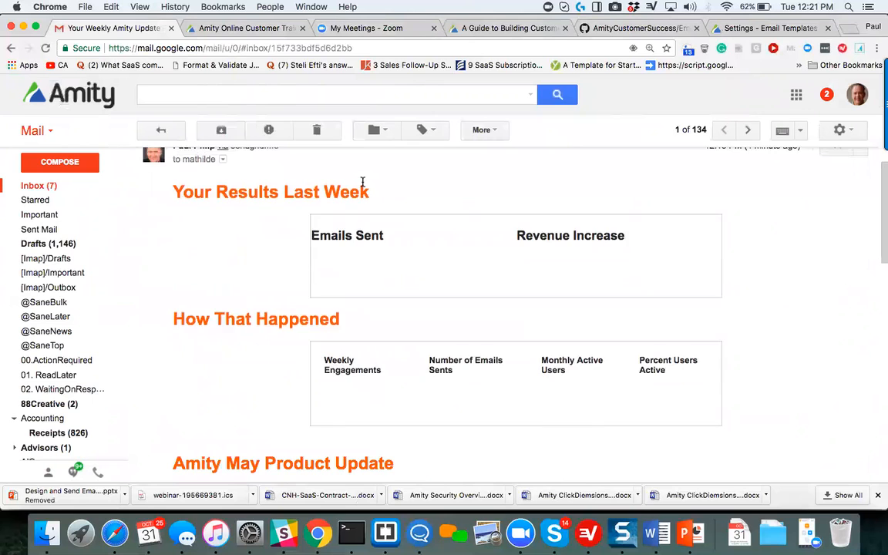
scroll(360, 192, down, 10)
scroll(353, 211, up, 4)
scroll(352, 211, up, 8)
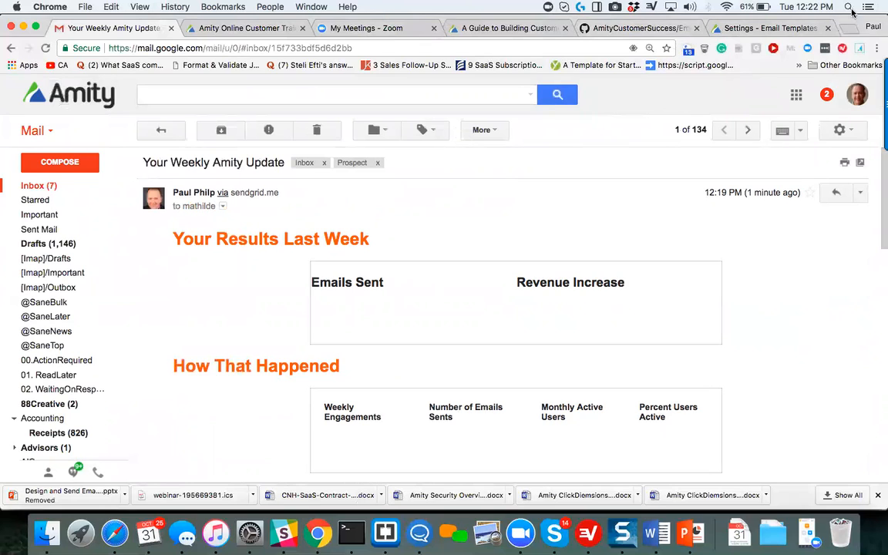
Switch to the AmityCustomerSuccess EmailTemplateSamples repository on GitHub to show the sample email templates.
click(796, 27)
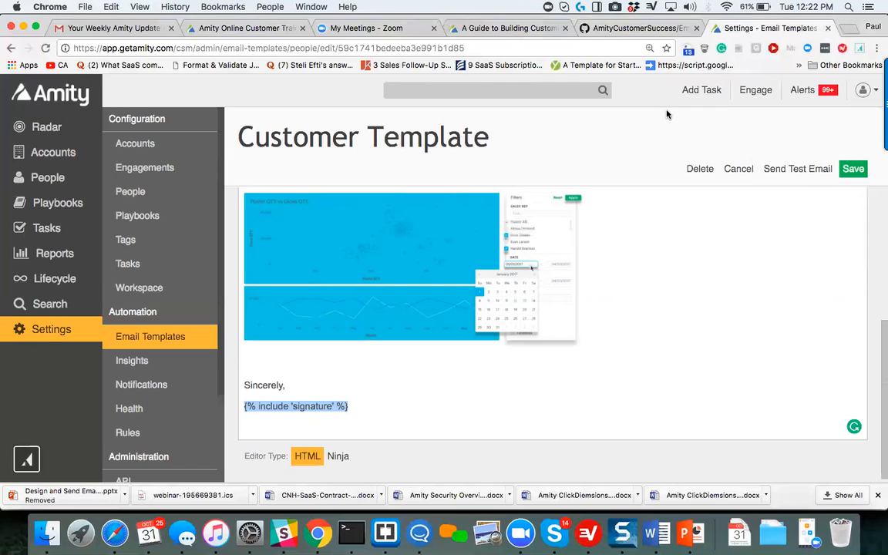
click(686, 30)
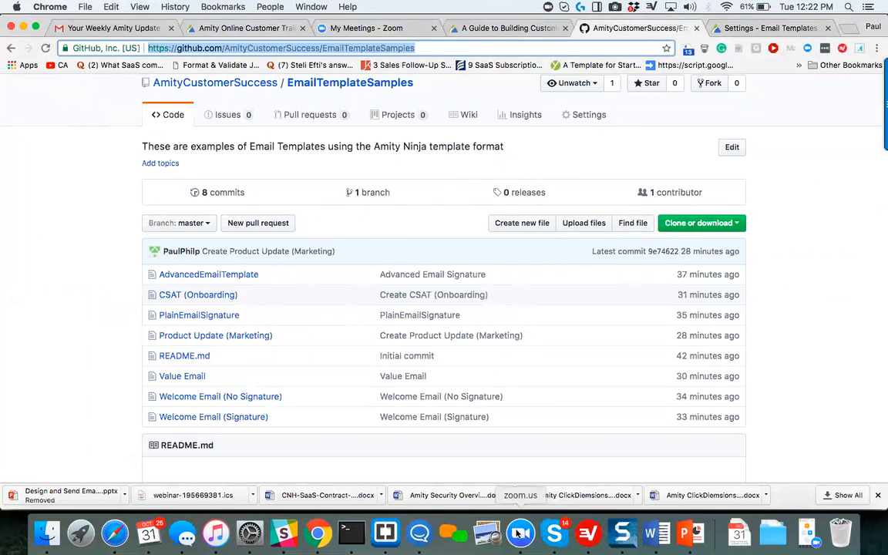
click(522, 532)
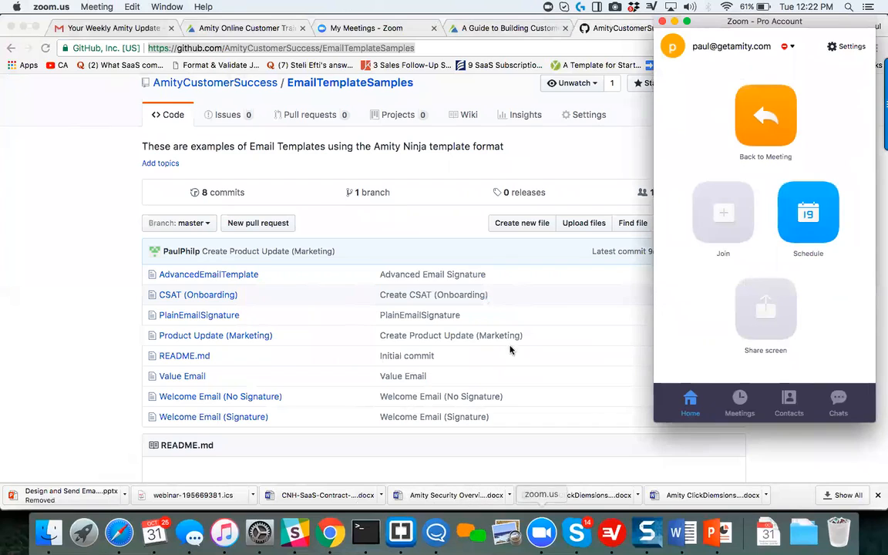
click(543, 319)
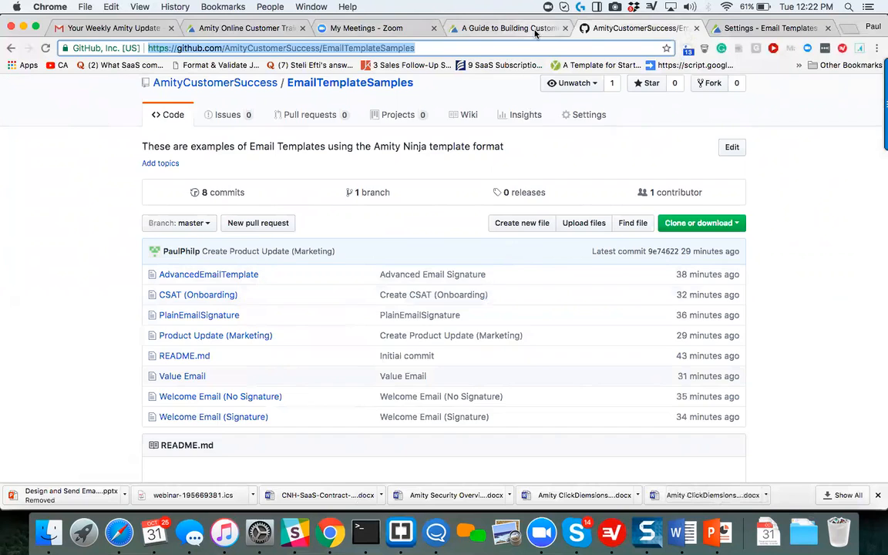
Switch to the blog article "A Guide to Building Customer Success Emails with Amity" and look over its title and header image.
click(509, 28)
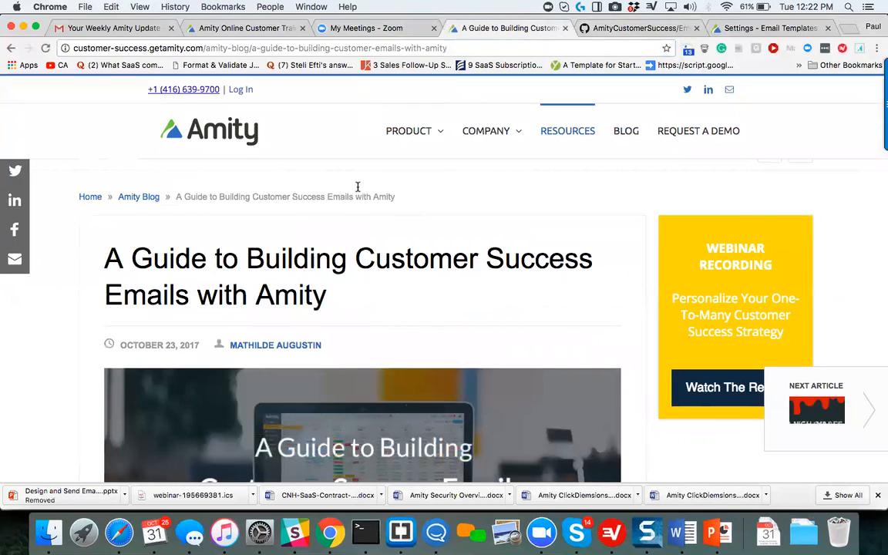
scroll(357, 212, down, 3)
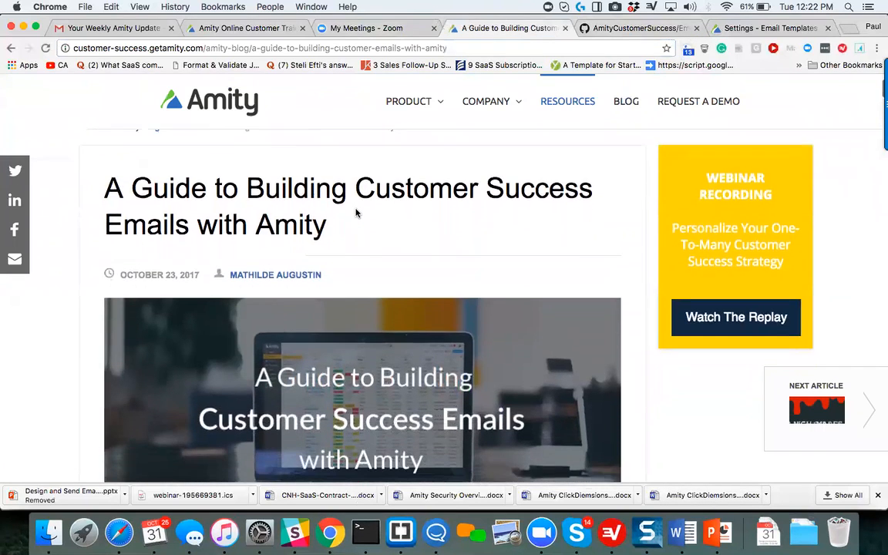
scroll(357, 213, down, 1)
scroll(357, 213, up, 4)
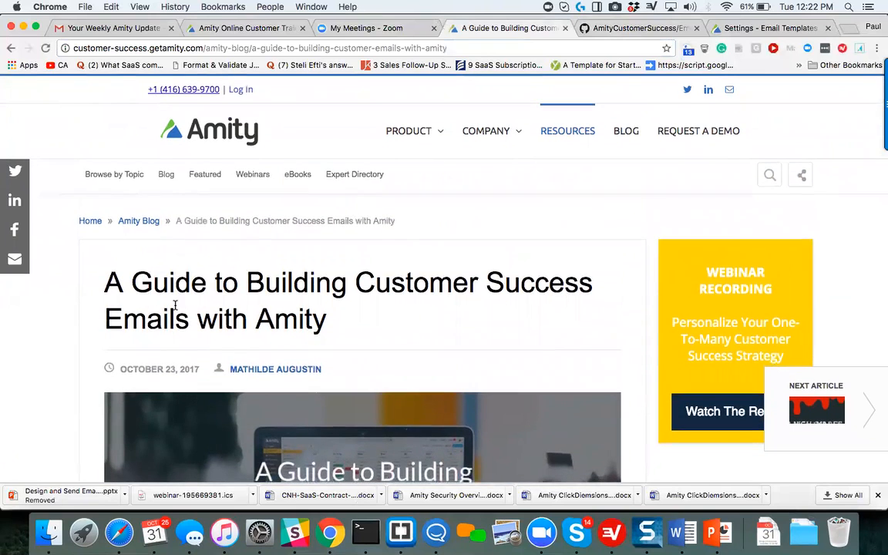
scroll(175, 306, down, 3)
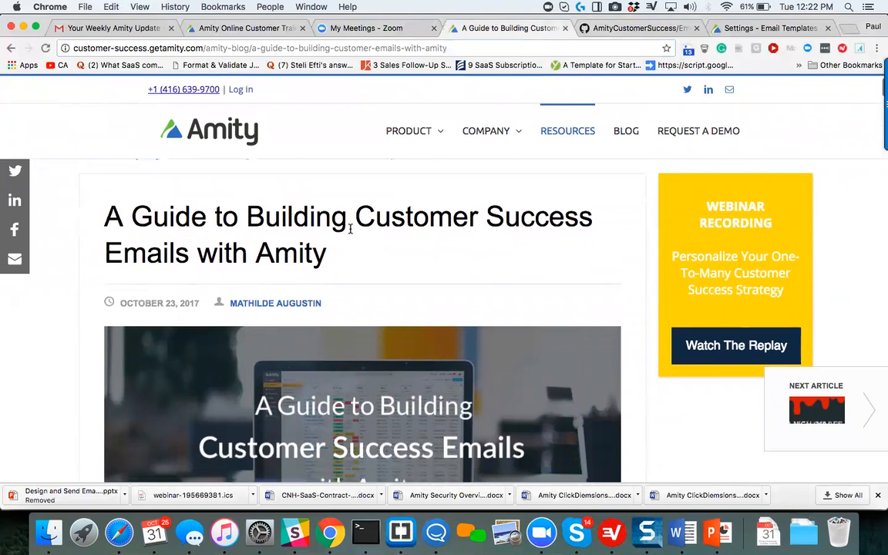
scroll(345, 259, down, 10)
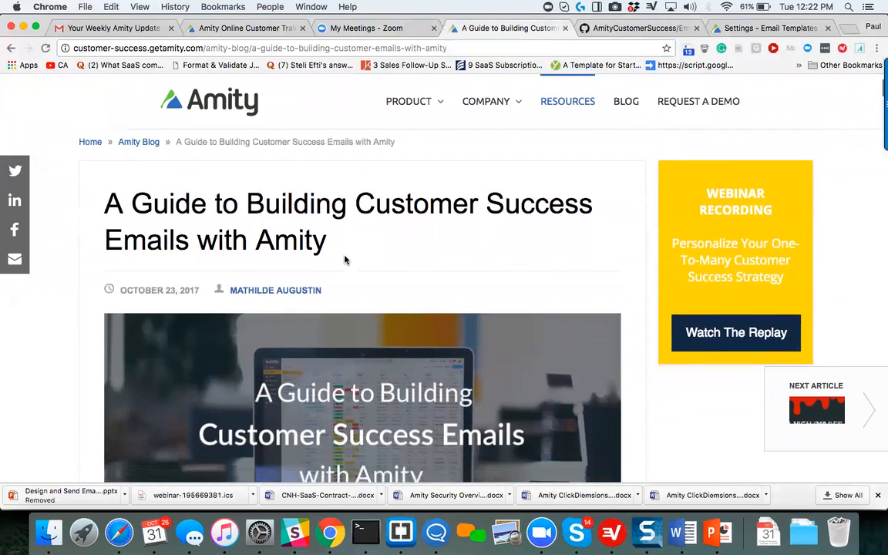
scroll(345, 260, down, 8)
scroll(344, 260, up, 5)
Review the article's "Creating an Email Signature" section, including its signature editor and received email examples.
scroll(344, 259, down, 2)
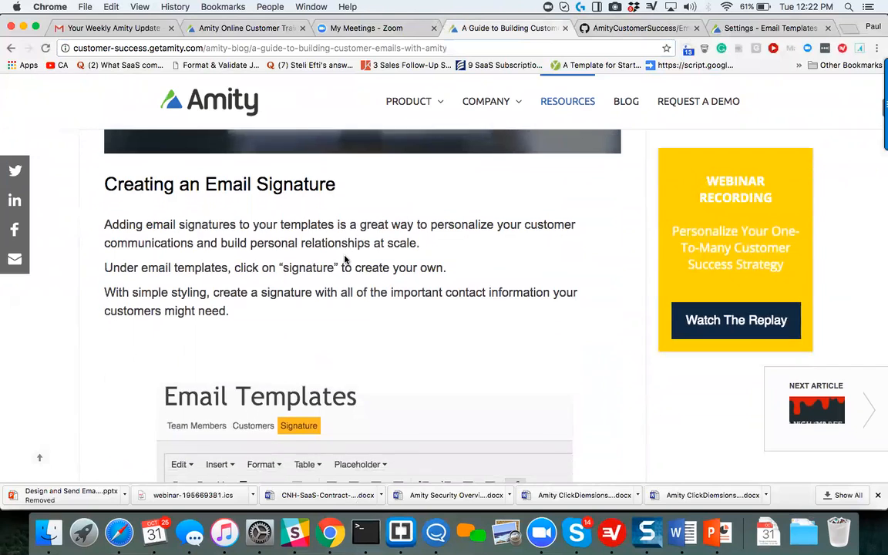
scroll(345, 260, down, 13)
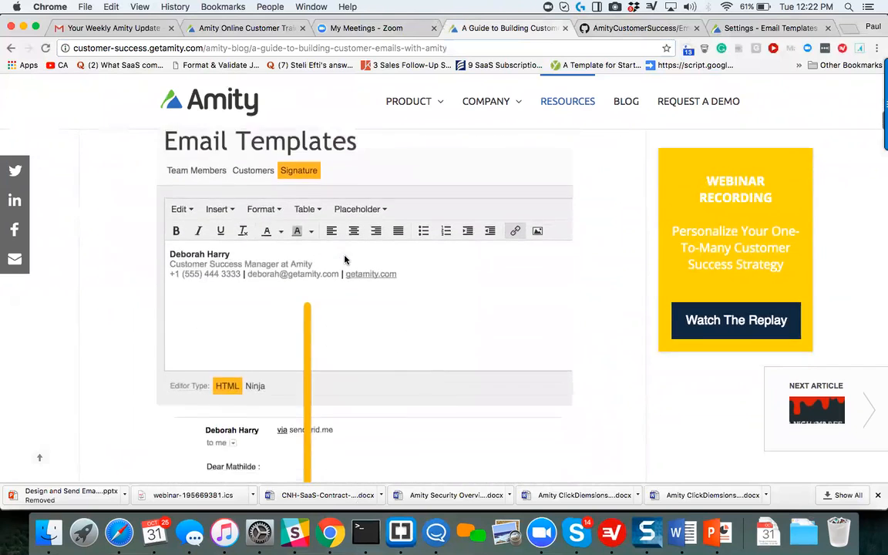
scroll(345, 258, down, 11)
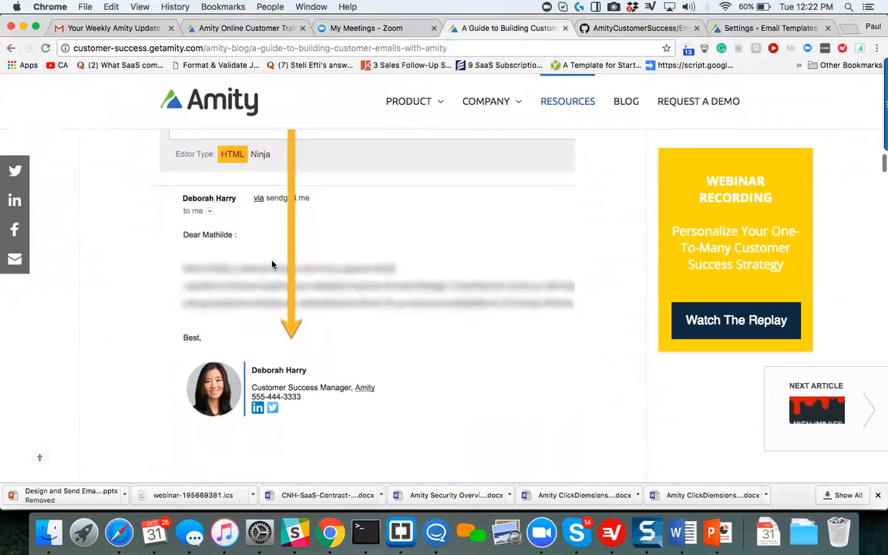
scroll(271, 264, up, 7)
scroll(271, 265, down, 9)
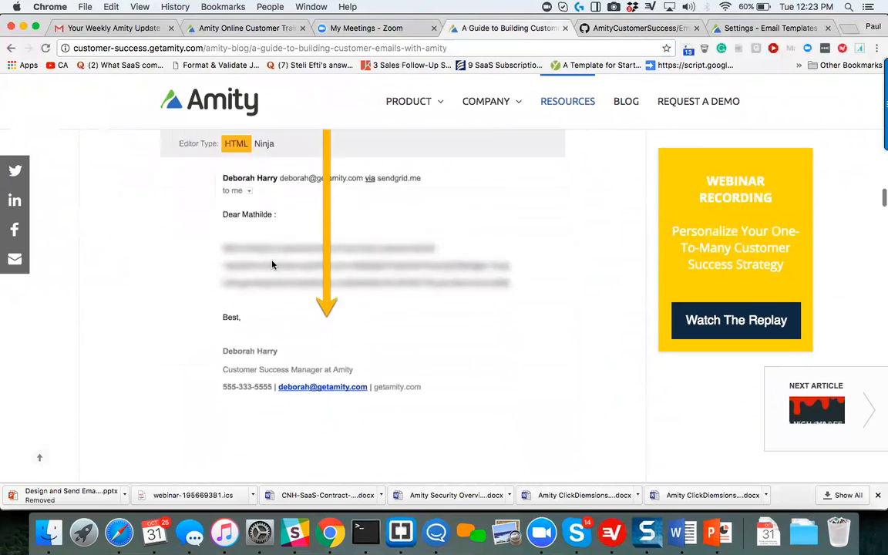
Examine the article's Welcome Email (Signature) example and the Late Invoice Email under "Using Placeholders for Advanced Emails".
scroll(271, 264, down, 5)
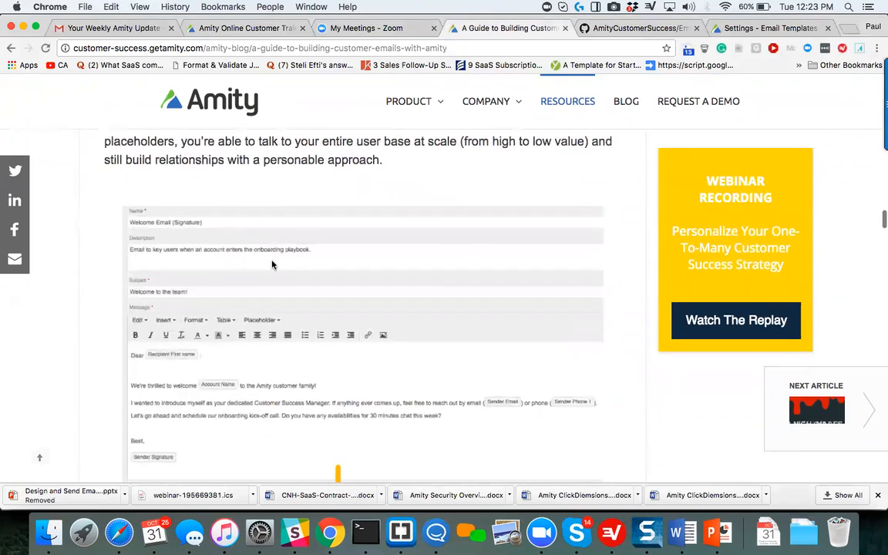
scroll(271, 264, down, 10)
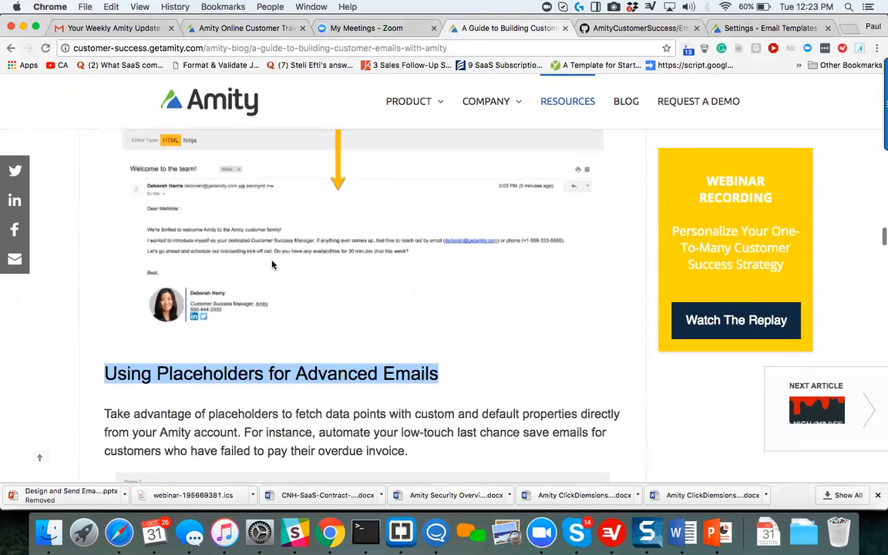
scroll(272, 264, down, 10)
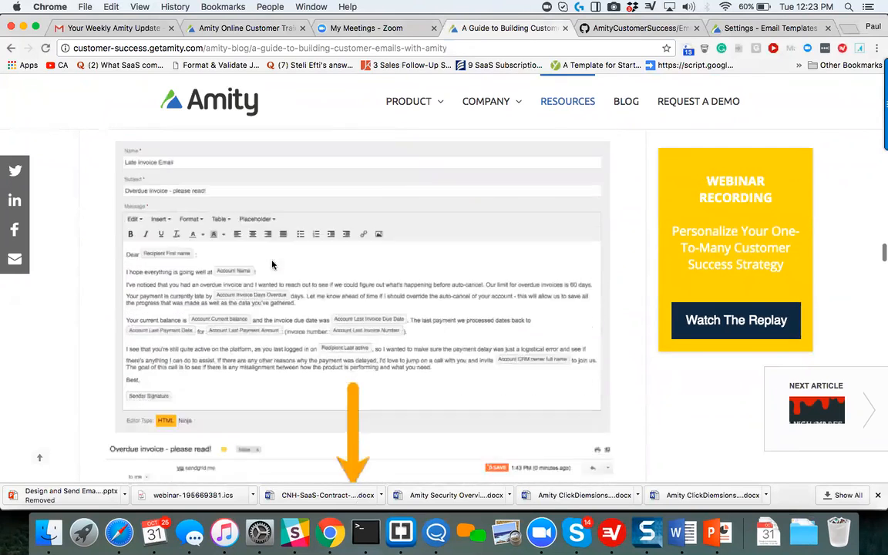
Examine the article's value email example, comparing the template in the editor with the delivered results tables.
scroll(293, 304, down, 10)
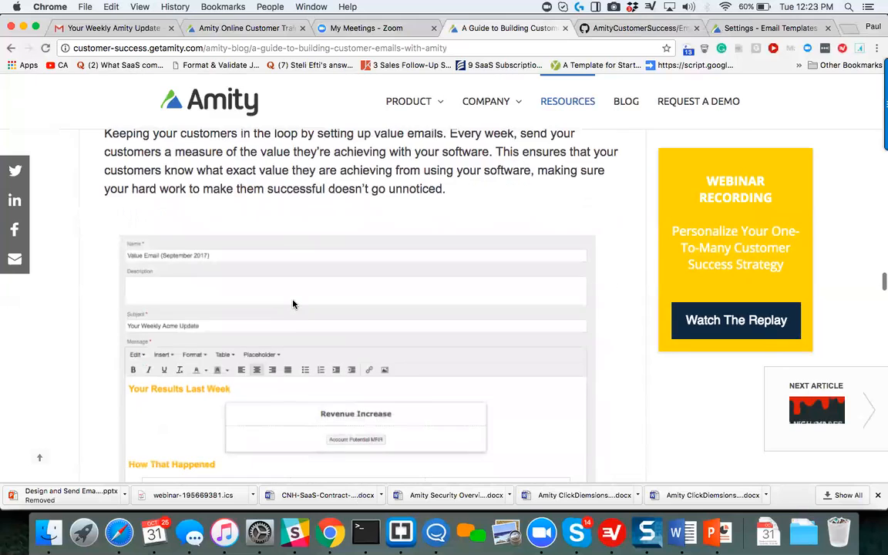
scroll(293, 304, down, 5)
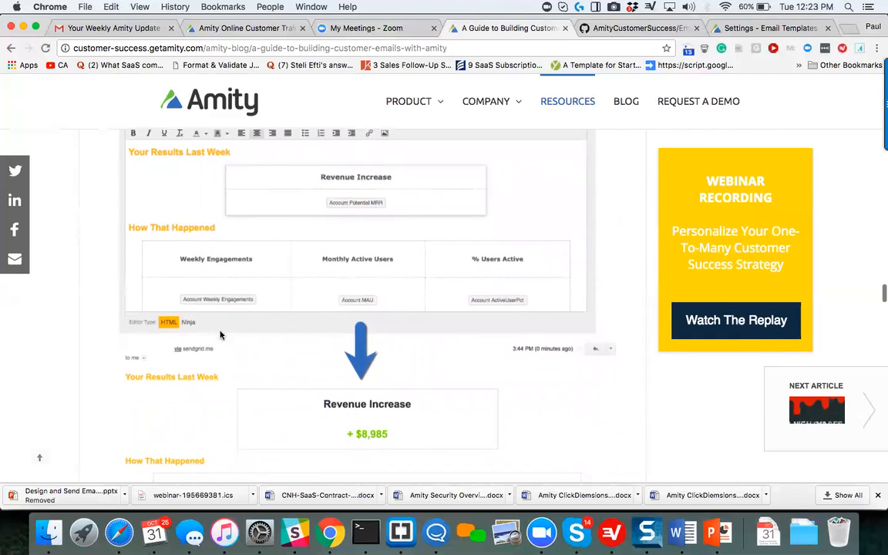
scroll(266, 290, down, 8)
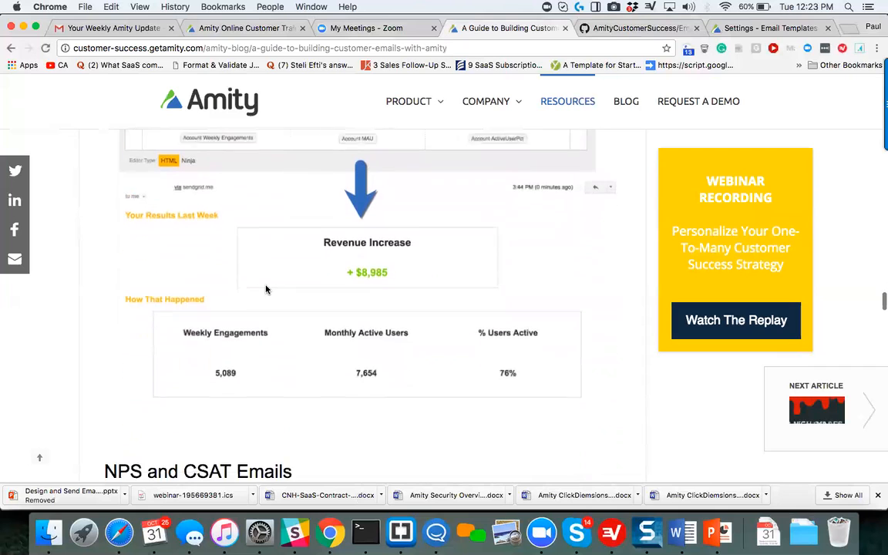
Review the article's "NPS and CSAT Emails" section and its CSAT - Onboarding template example.
scroll(266, 290, down, 14)
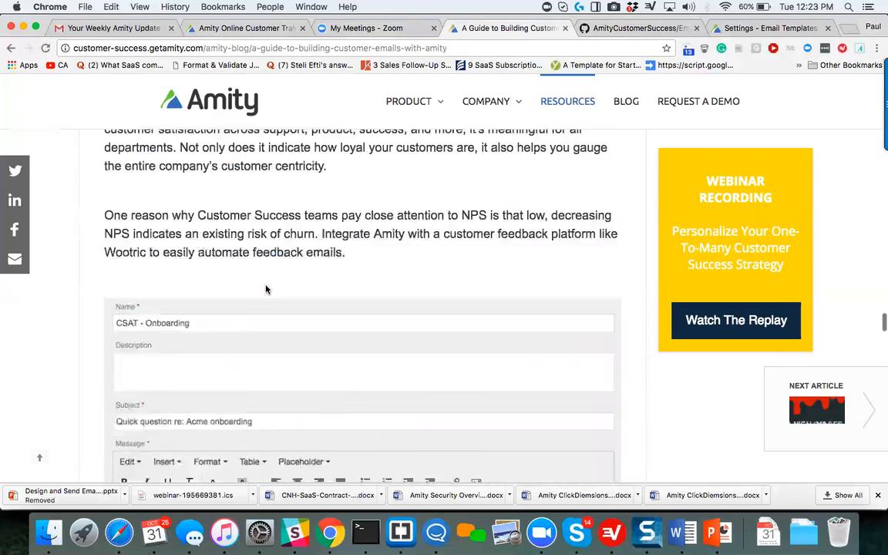
scroll(266, 289, down, 2)
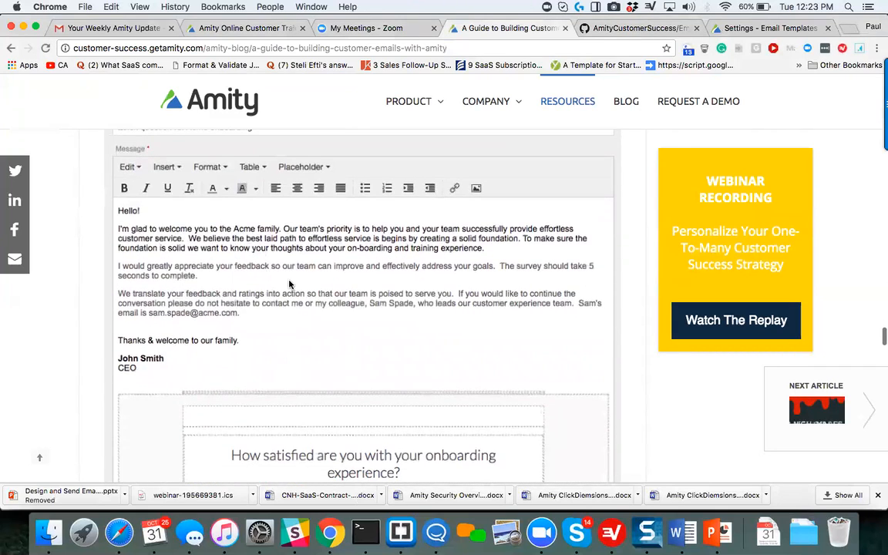
scroll(290, 284, up, 1)
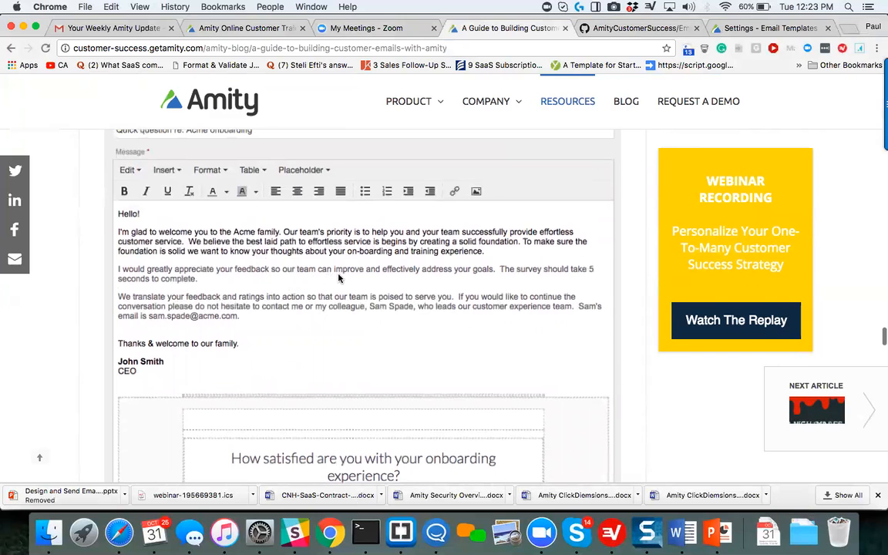
scroll(340, 278, down, 8)
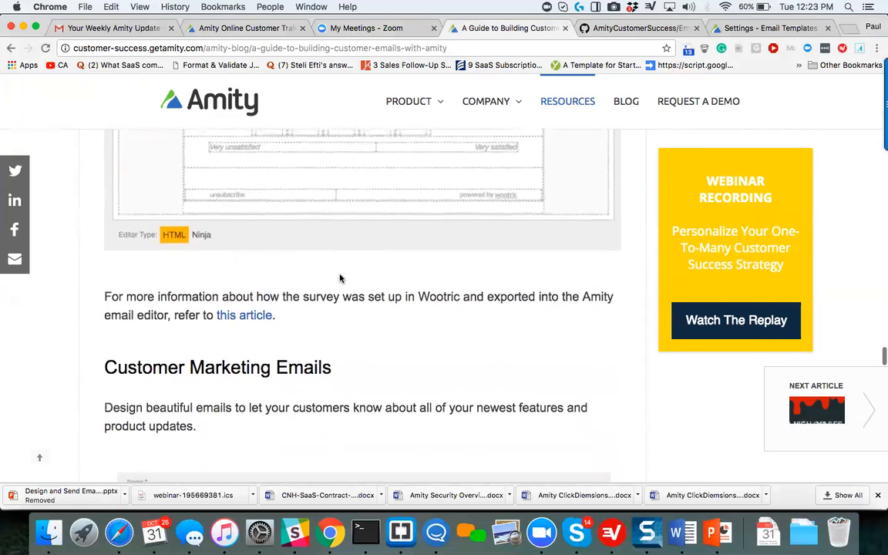
scroll(340, 278, up, 9)
scroll(340, 278, up, 5)
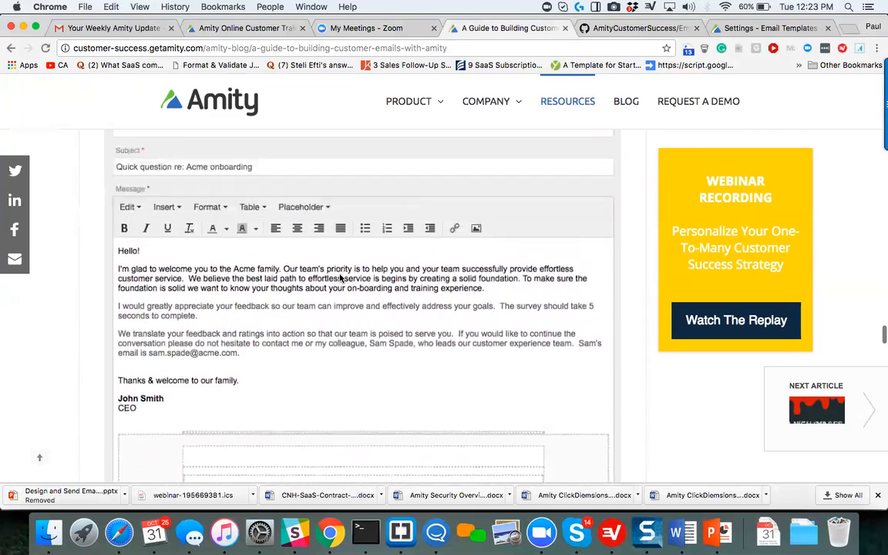
click(801, 31)
click(738, 168)
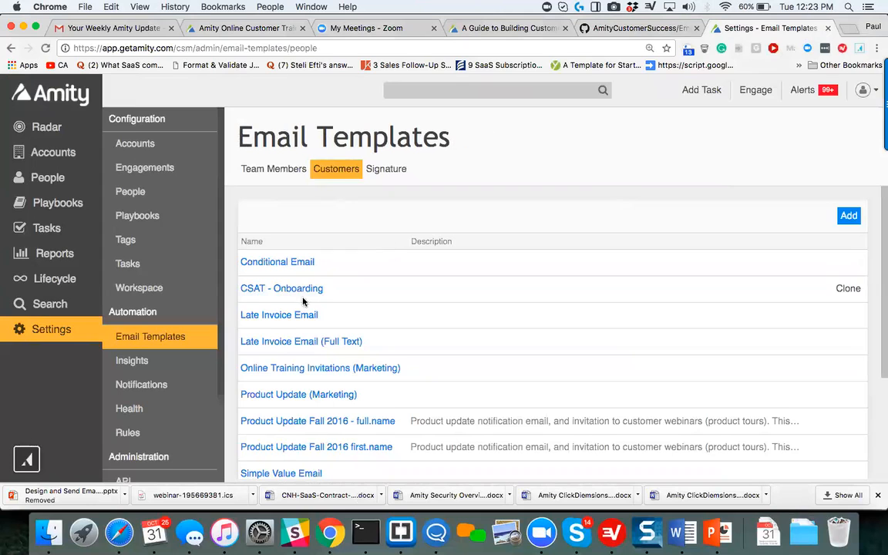
click(297, 290)
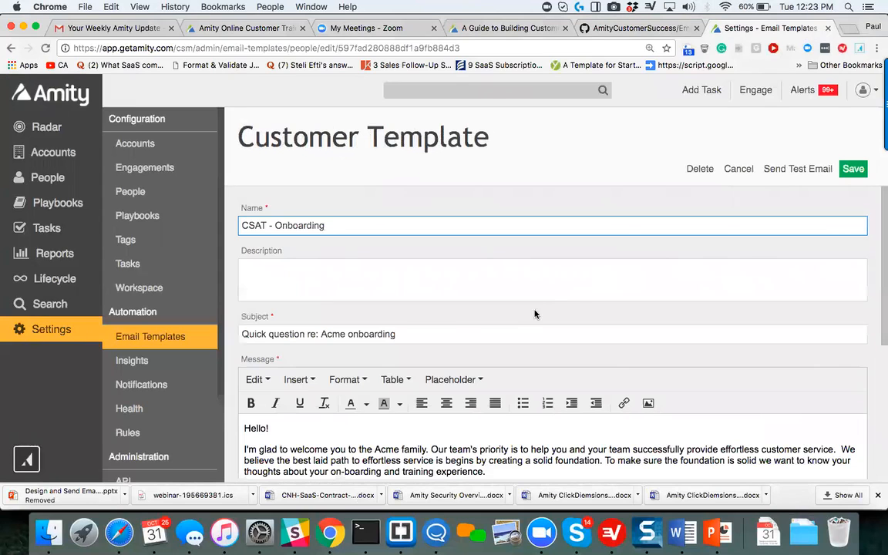
Examine the CSAT - Onboarding message and its embedded 1 to 5 satisfaction survey, and close the template without saving.
scroll(569, 298, down, 1)
scroll(569, 298, down, 5)
scroll(579, 347, down, 4)
scroll(579, 347, up, 4)
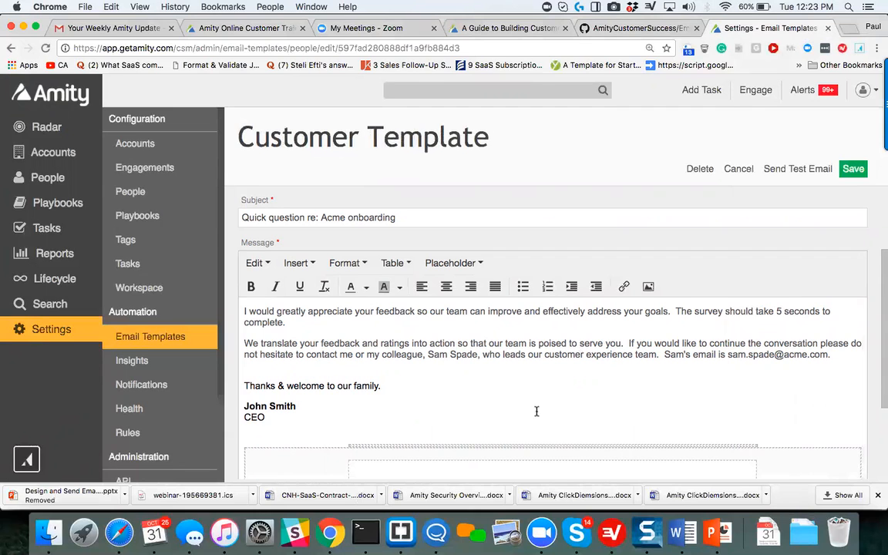
scroll(503, 417, up, 5)
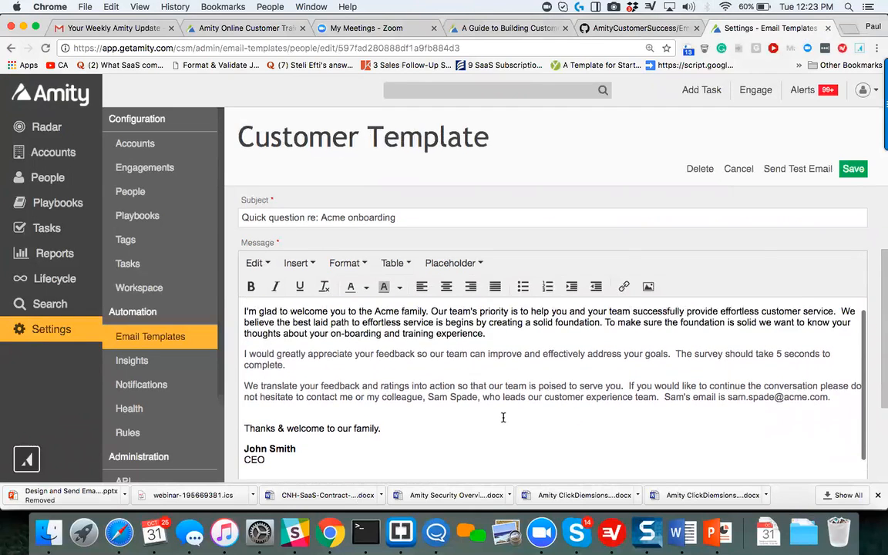
scroll(502, 417, down, 10)
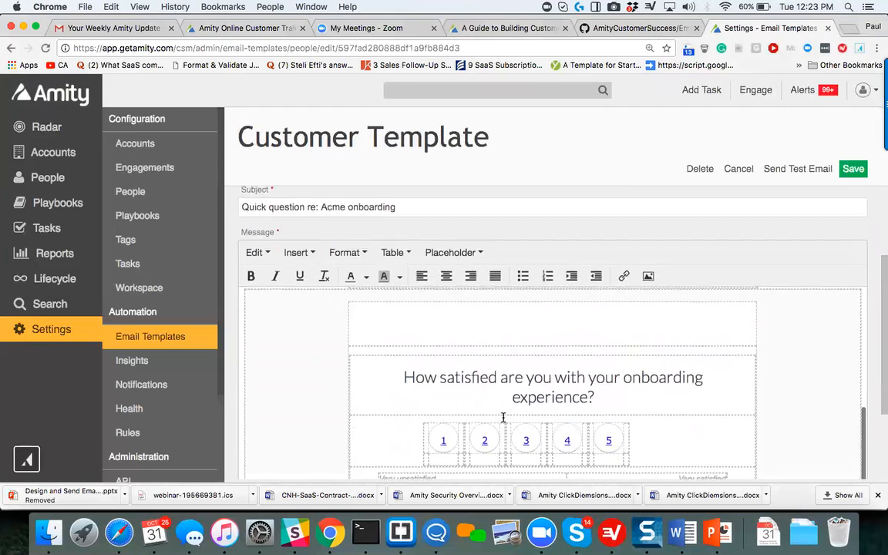
scroll(503, 417, down, 4)
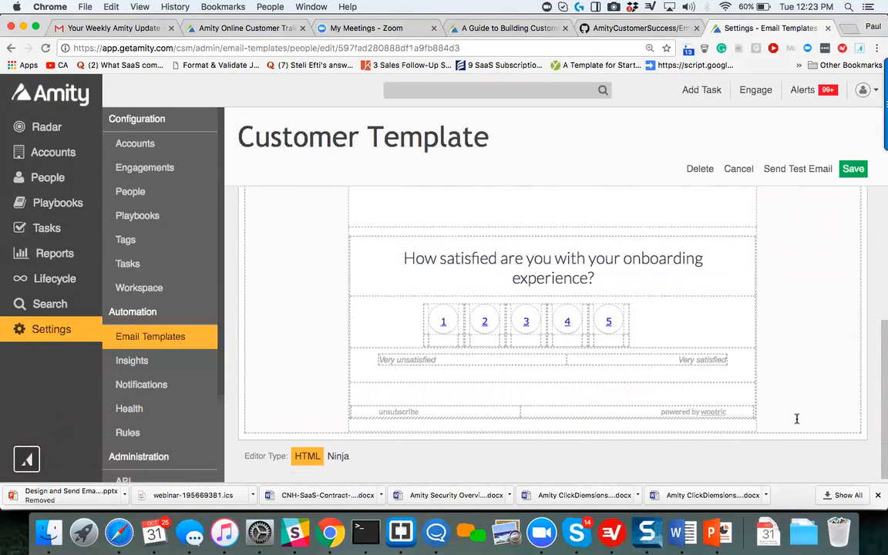
scroll(323, 253, up, 1)
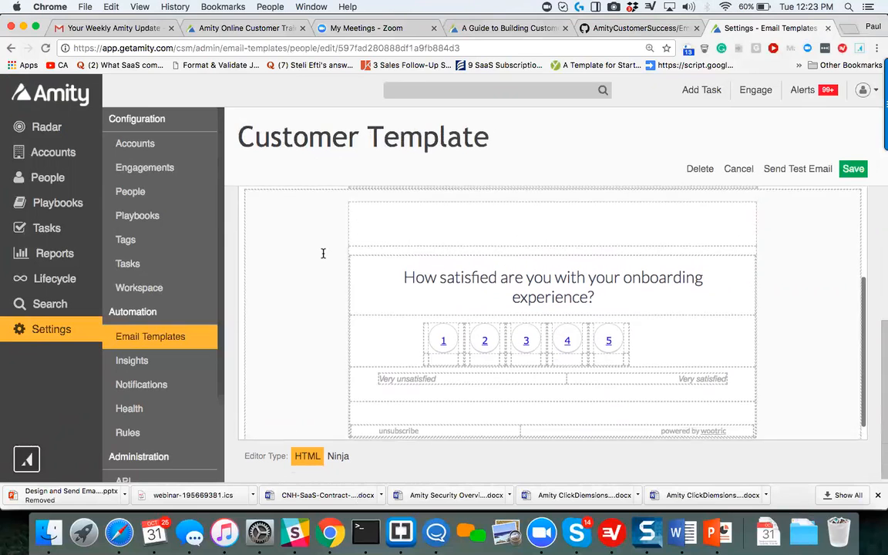
scroll(323, 252, down, 1)
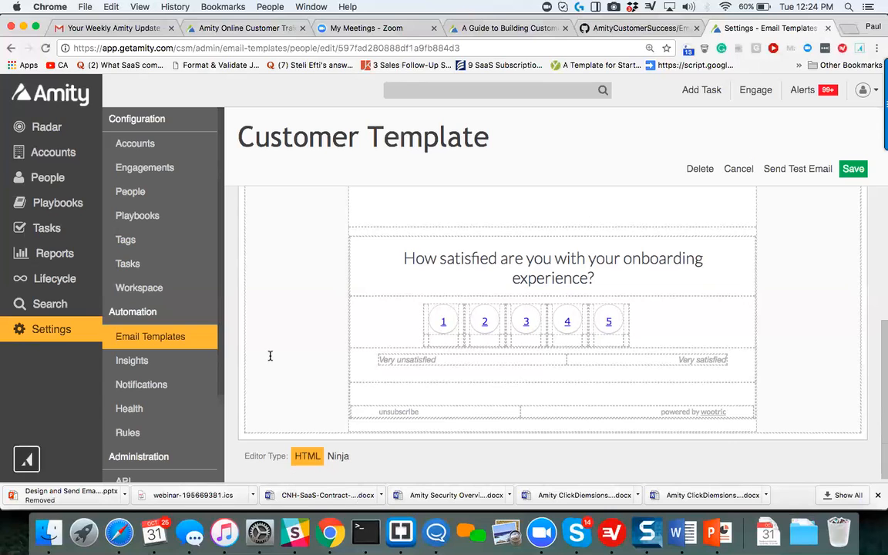
click(730, 169)
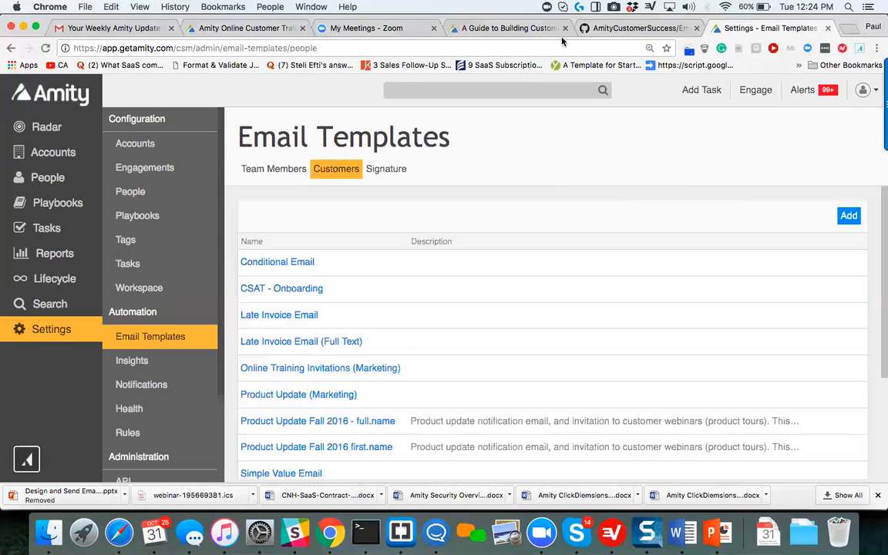
Return to the blog guide and review the survey example and the "Customer Marketing Emails" section through to the author details.
click(544, 31)
scroll(527, 291, down, 5)
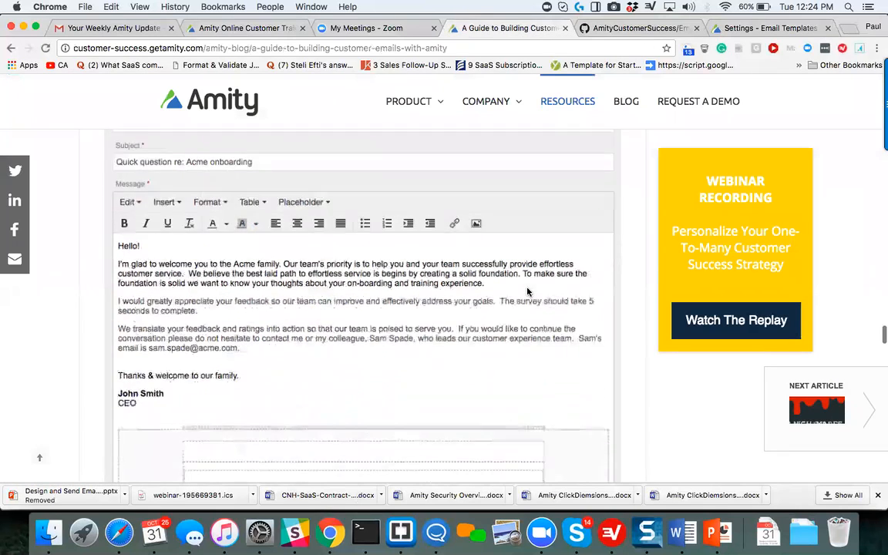
scroll(527, 291, down, 4)
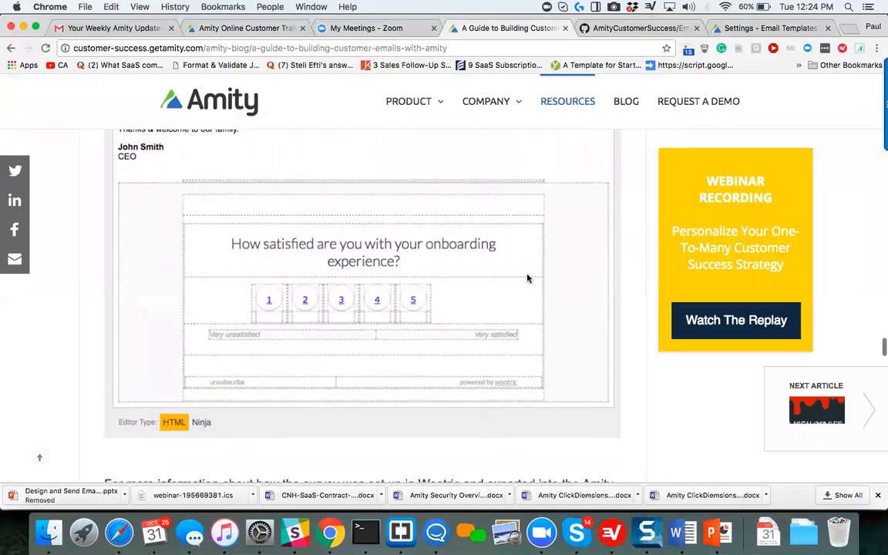
scroll(528, 278, down, 5)
scroll(527, 278, up, 3)
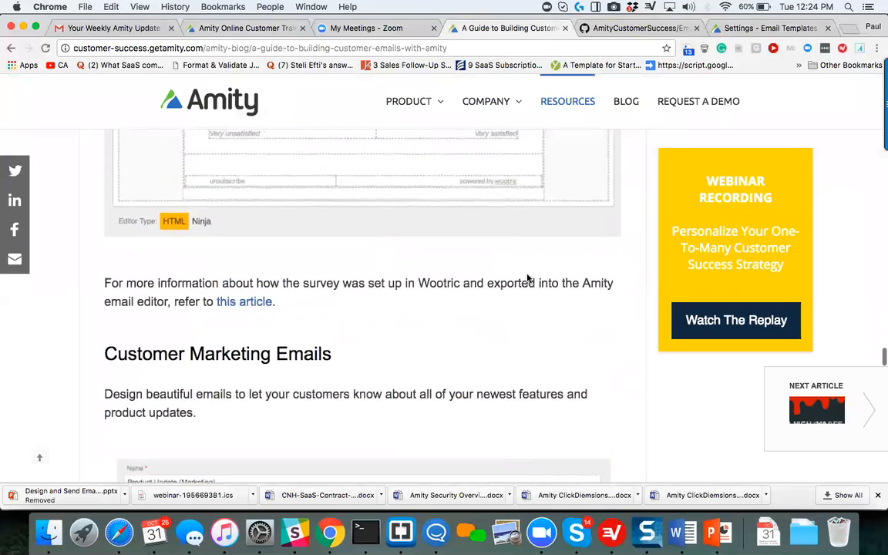
scroll(526, 278, down, 10)
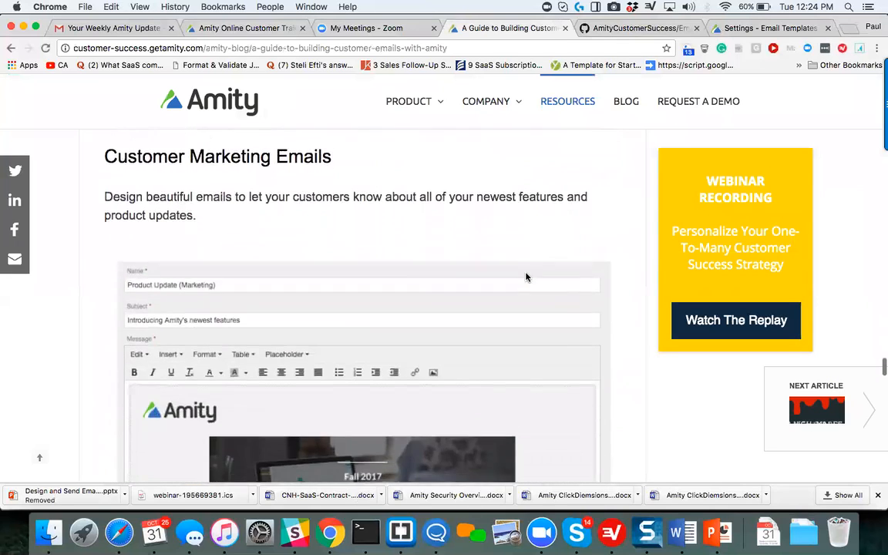
scroll(526, 277, down, 8)
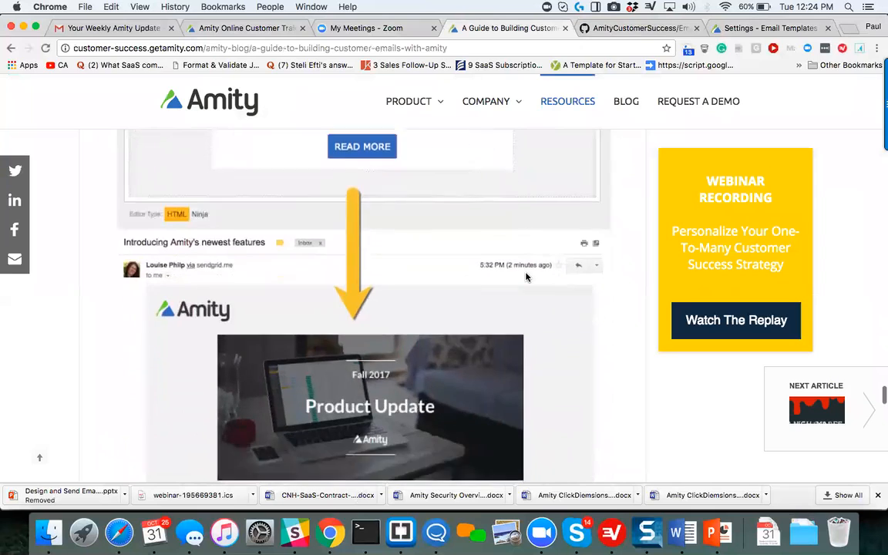
scroll(526, 277, down, 5)
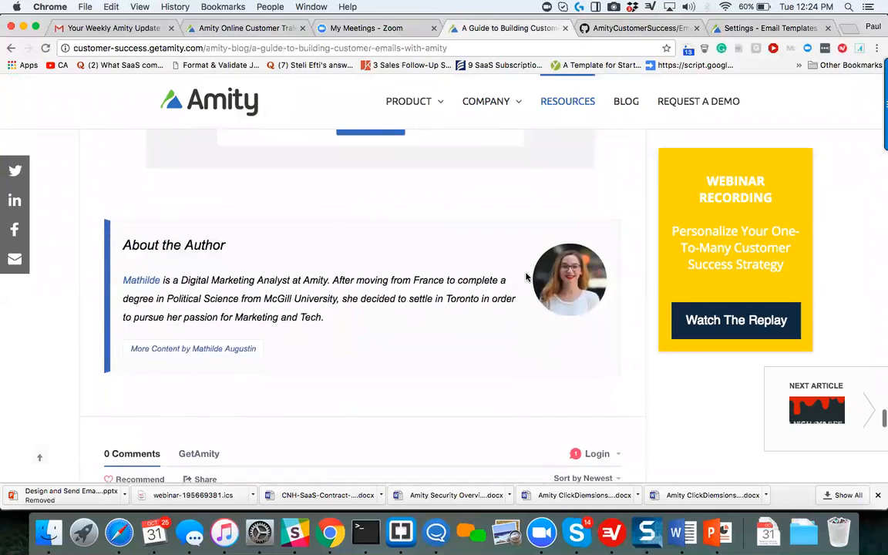
Look back through the blog guide's survey, value email and signature examples up to the article title.
scroll(527, 277, up, 9)
scroll(526, 277, up, 11)
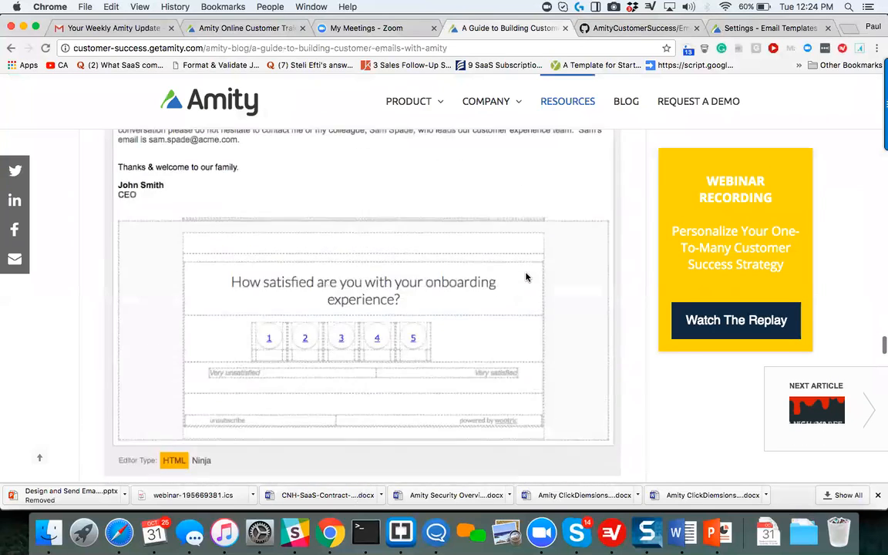
scroll(527, 277, up, 10)
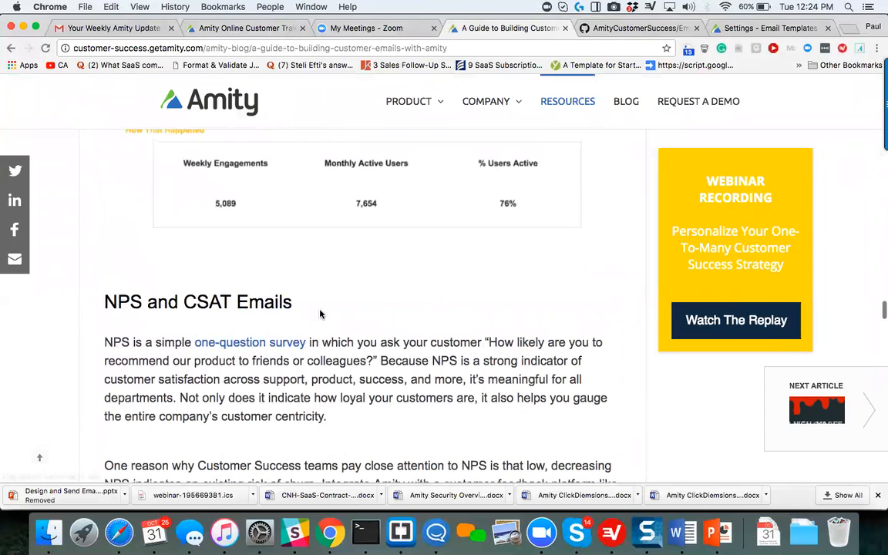
scroll(300, 304, up, 10)
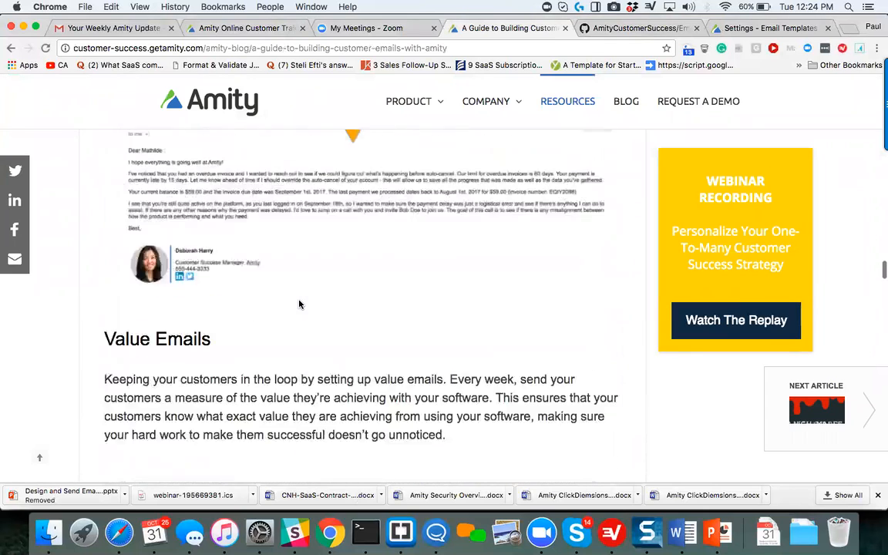
scroll(299, 305, up, 10)
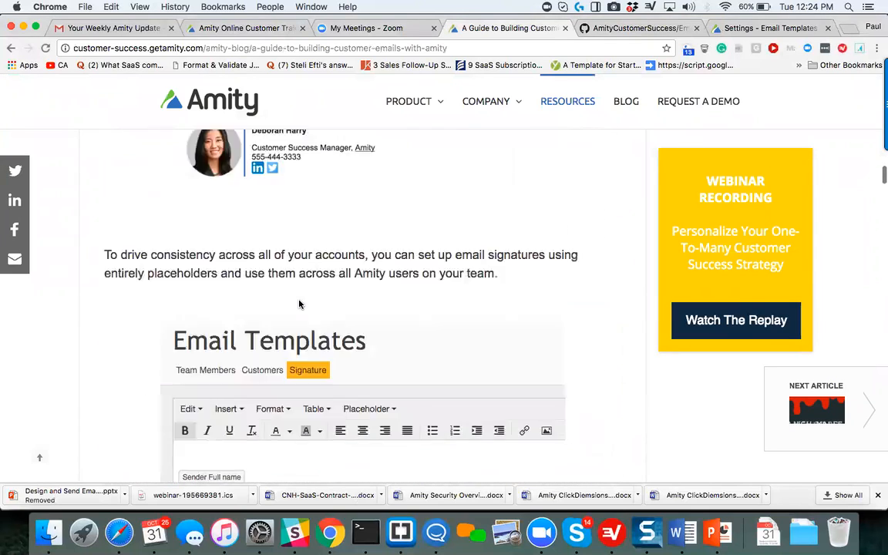
scroll(300, 304, up, 15)
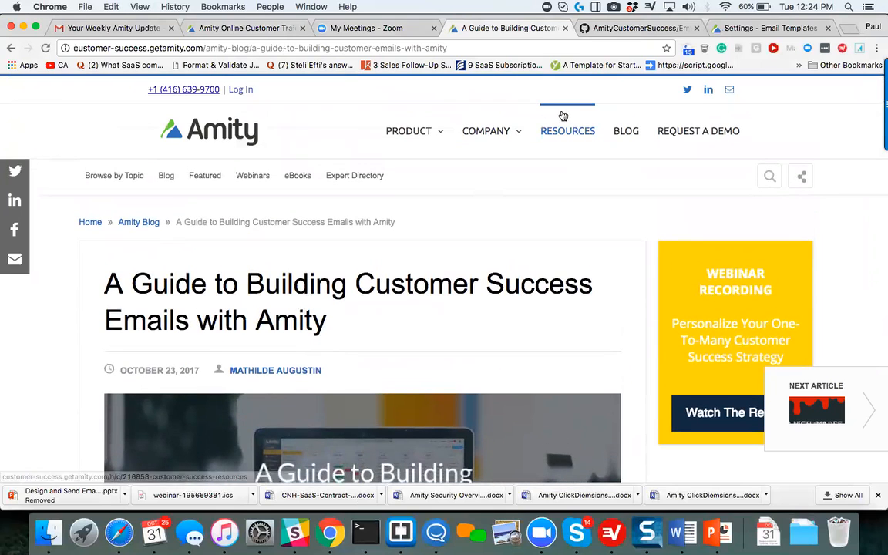
Switch to the EmailTemplateSamples repository on GitHub, review its file list, view the PlainEmailSignature code and return to the list.
click(652, 28)
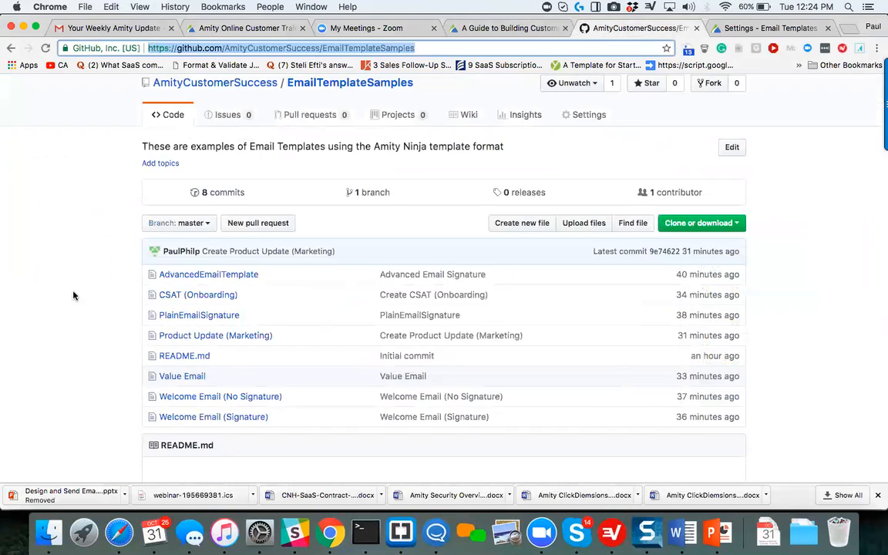
scroll(75, 361, down, 2)
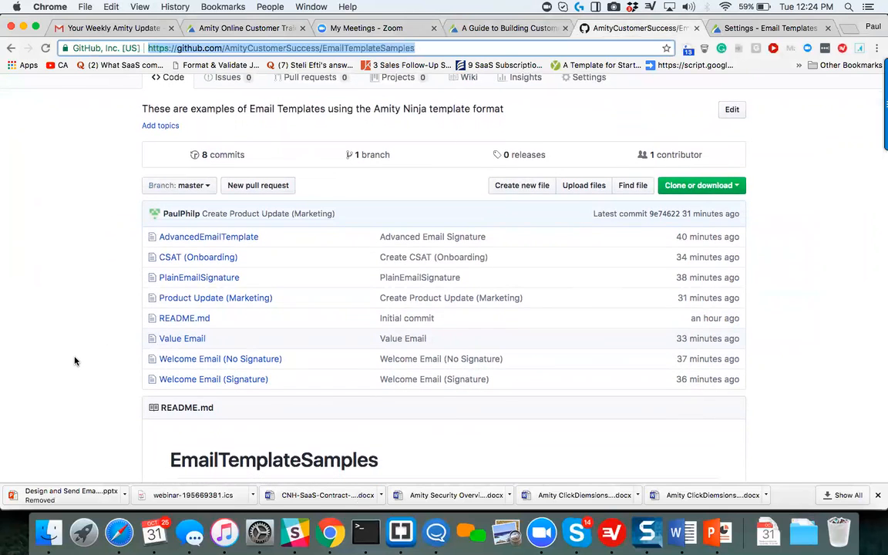
scroll(75, 360, down, 3)
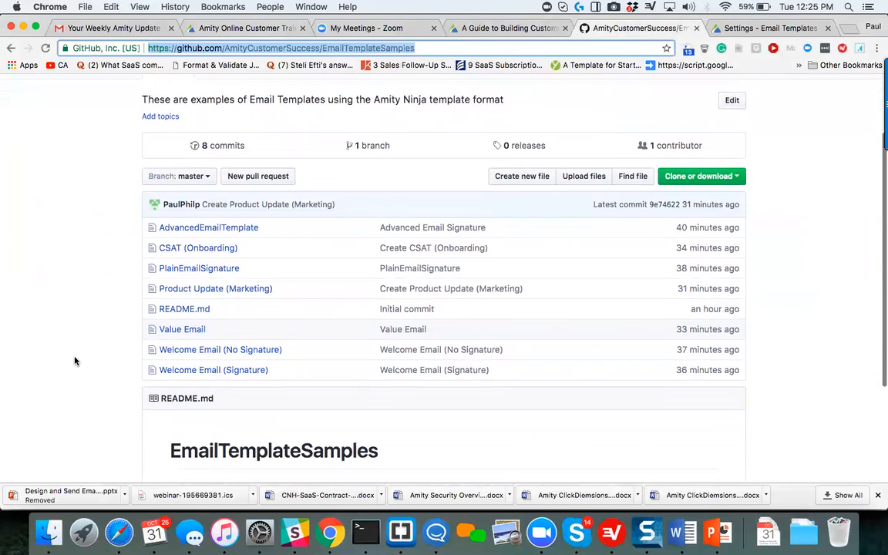
scroll(75, 360, up, 4)
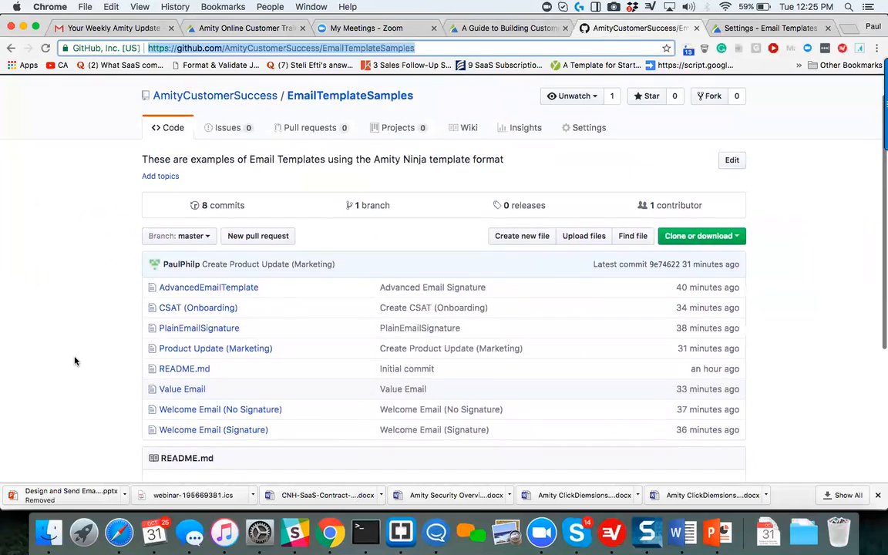
scroll(75, 361, down, 1)
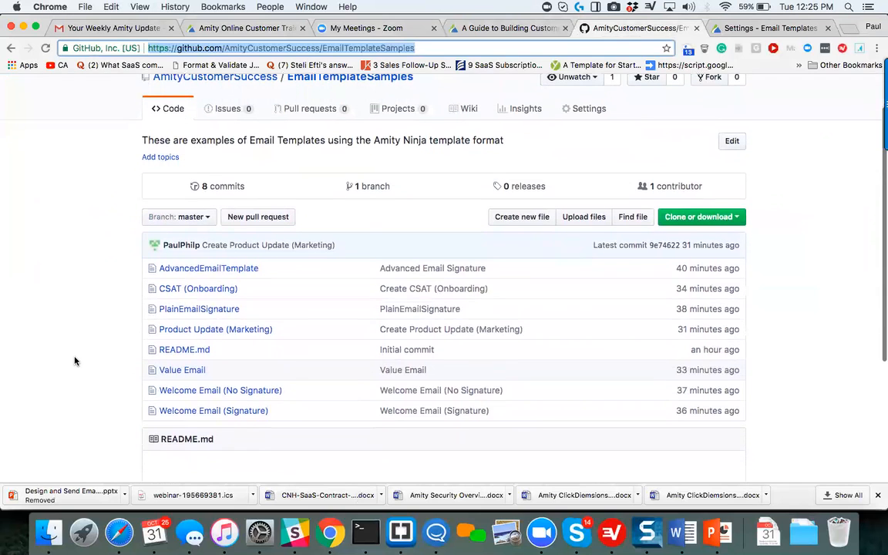
click(217, 311)
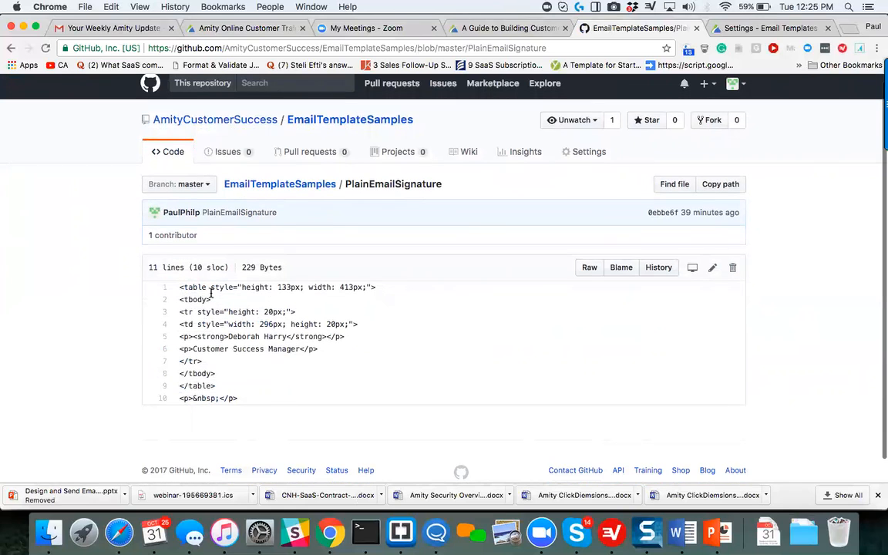
click(334, 120)
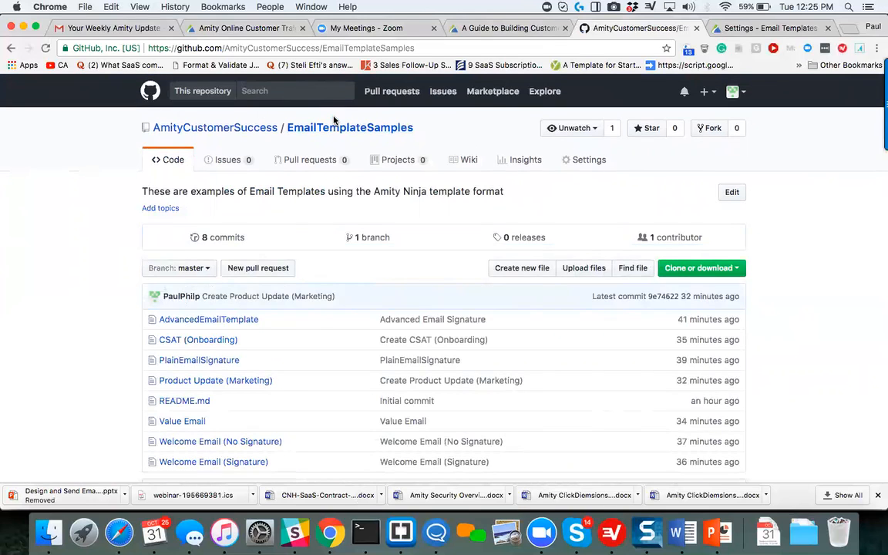
Open the Welcome Email (Signature) sample and copy all eight lines of its code.
scroll(288, 301, down, 3)
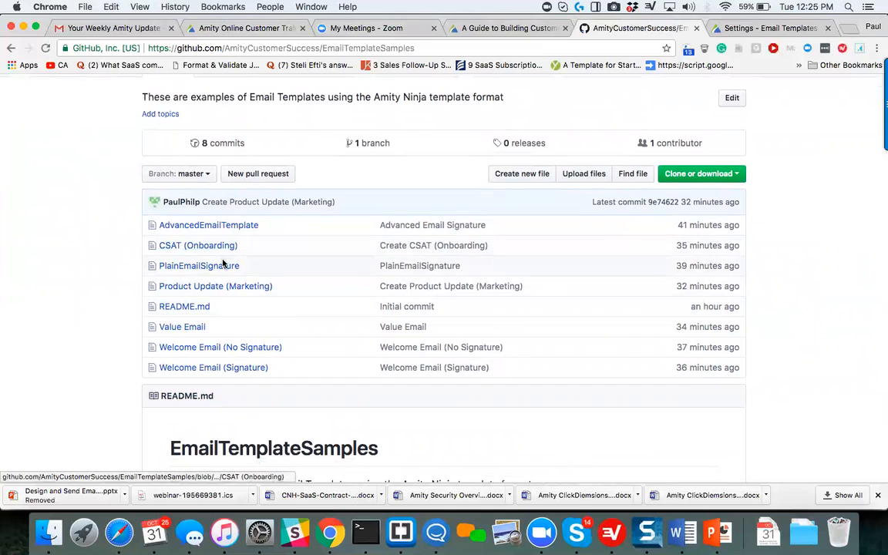
click(198, 367)
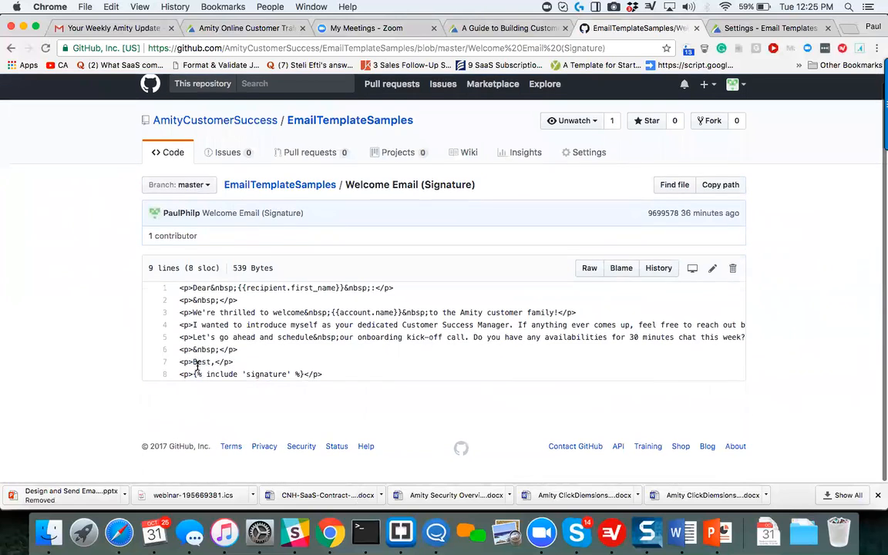
drag(332, 381, 165, 293)
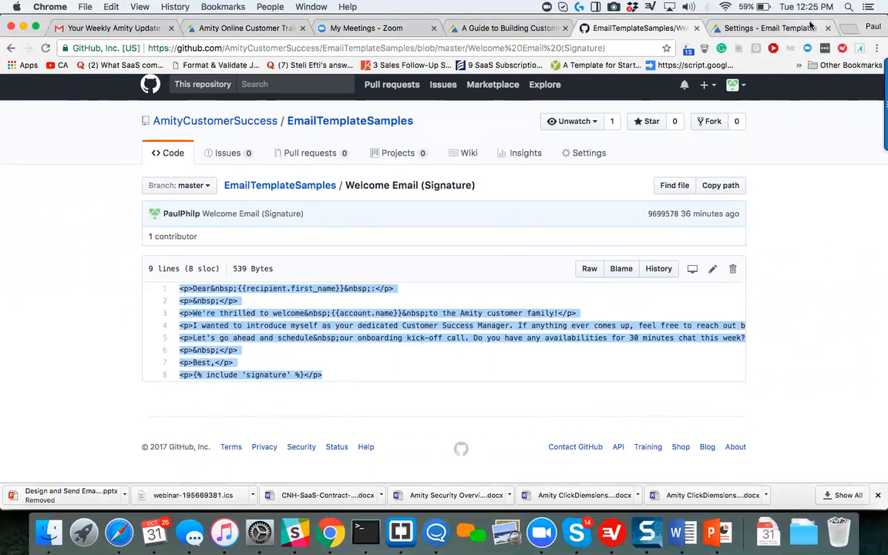
click(729, 28)
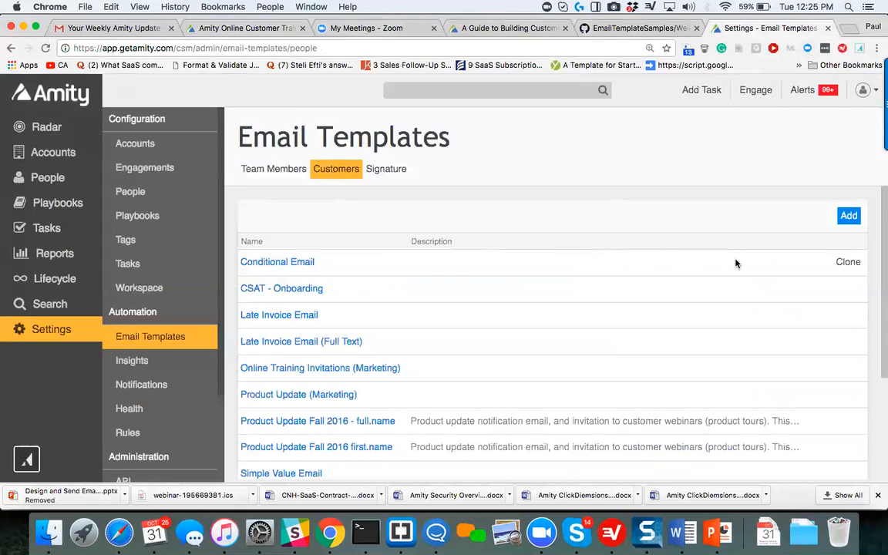
click(848, 217)
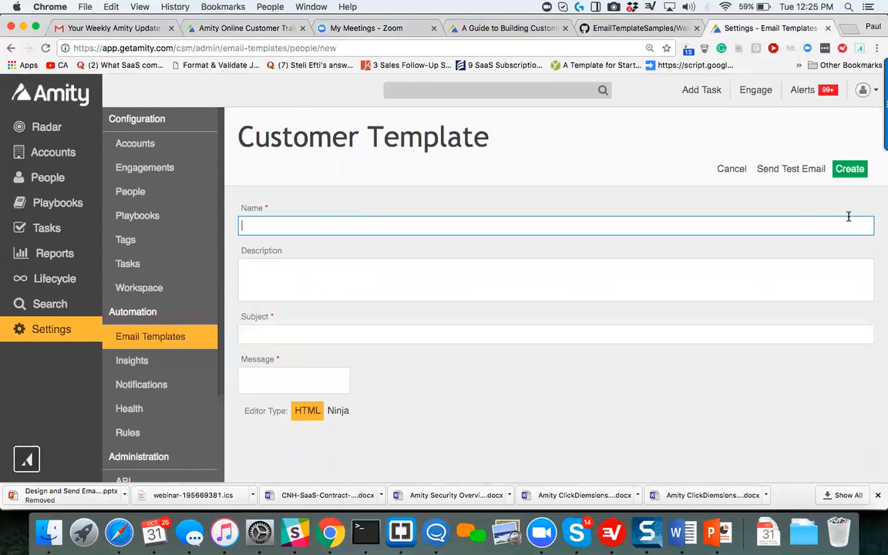
scroll(379, 278, down, 5)
click(338, 456)
scroll(325, 287, up, 5)
scroll(326, 287, down, 5)
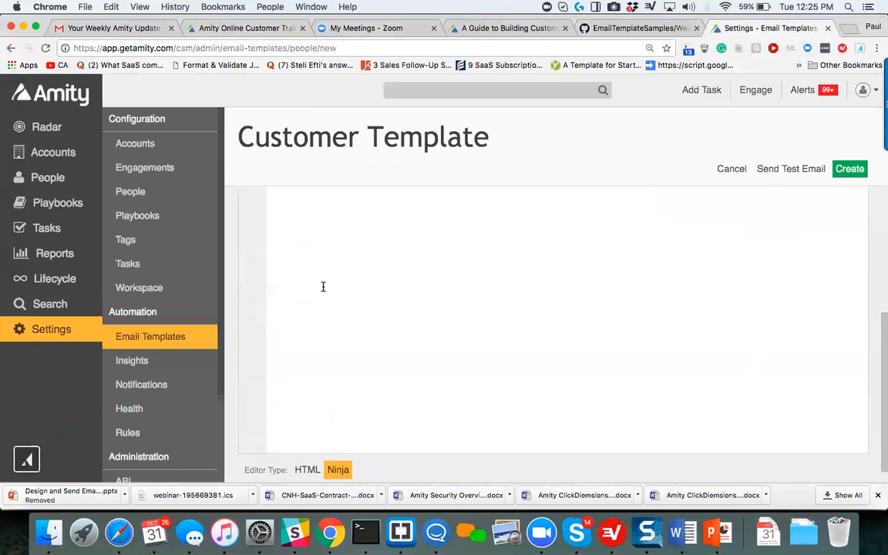
key(super+v)
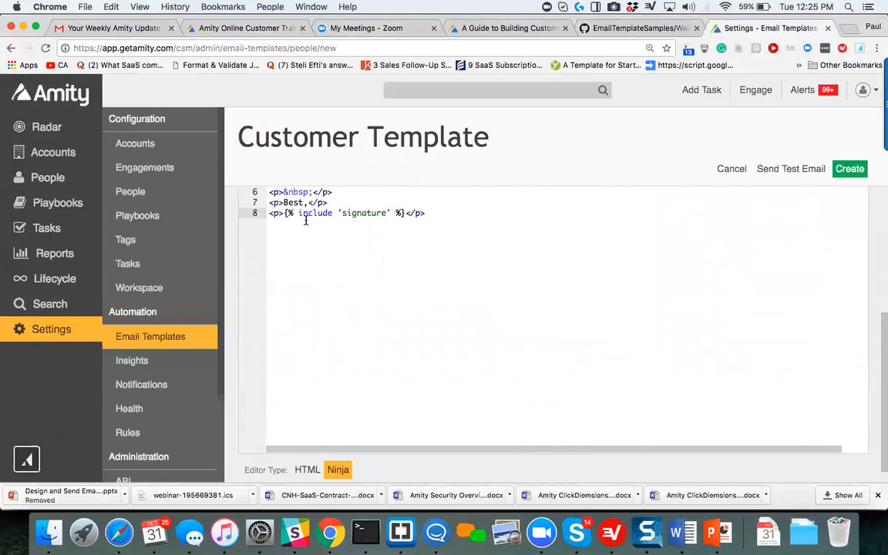
Name the template "from github", set its subject to "test" and create it.
scroll(306, 221, up, 5)
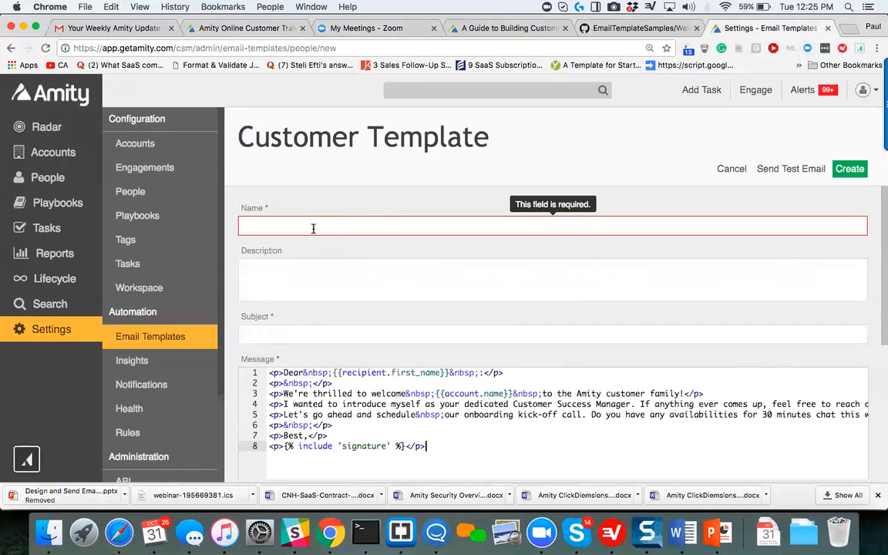
text(from github)
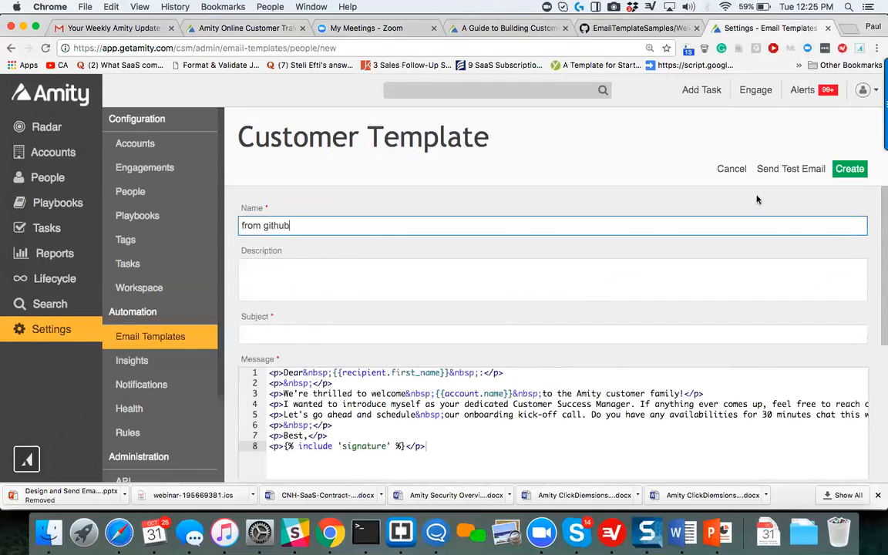
click(850, 169)
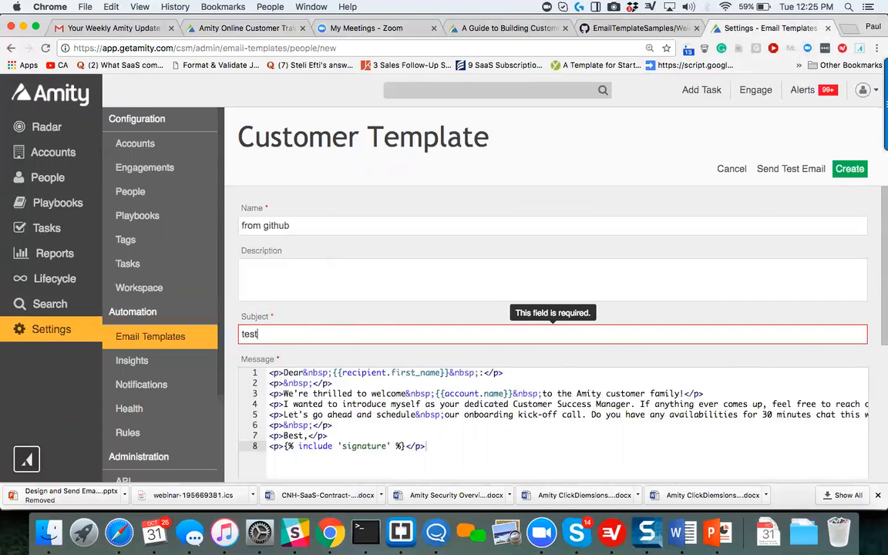
click(851, 172)
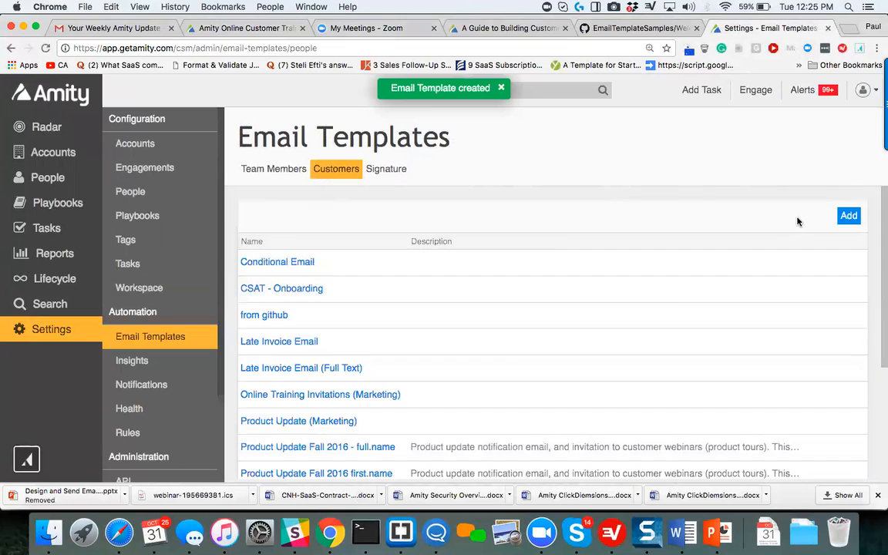
Open the "from github" customer template and review its welcome message and placeholders in the HTML editor.
scroll(510, 366, down, 1)
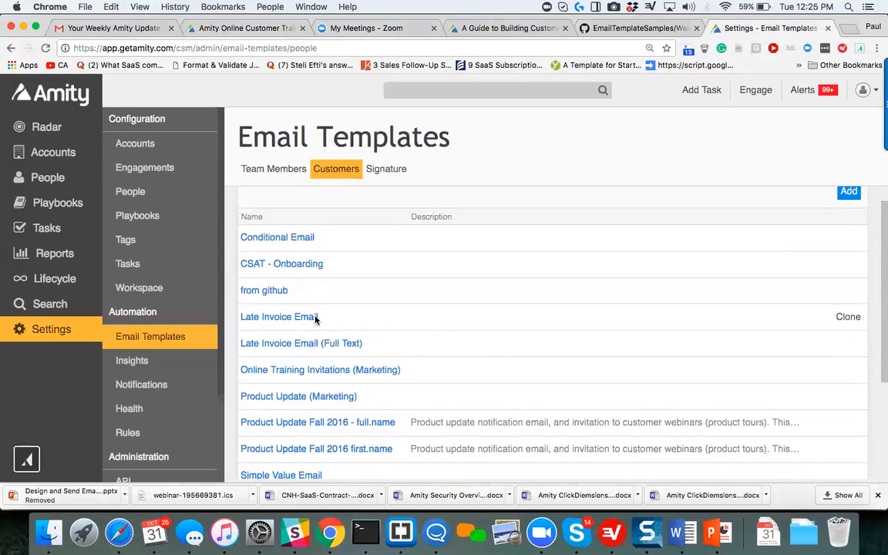
click(266, 291)
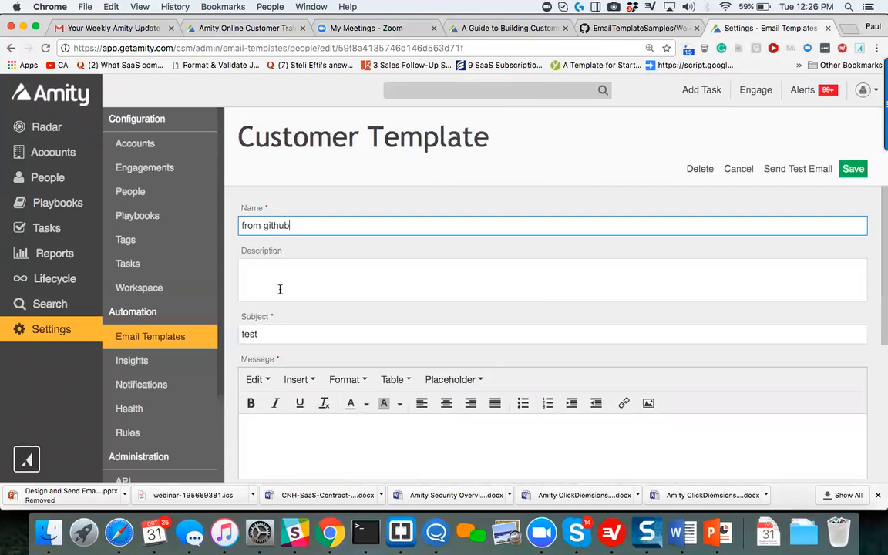
scroll(280, 291, down, 5)
scroll(293, 301, up, 5)
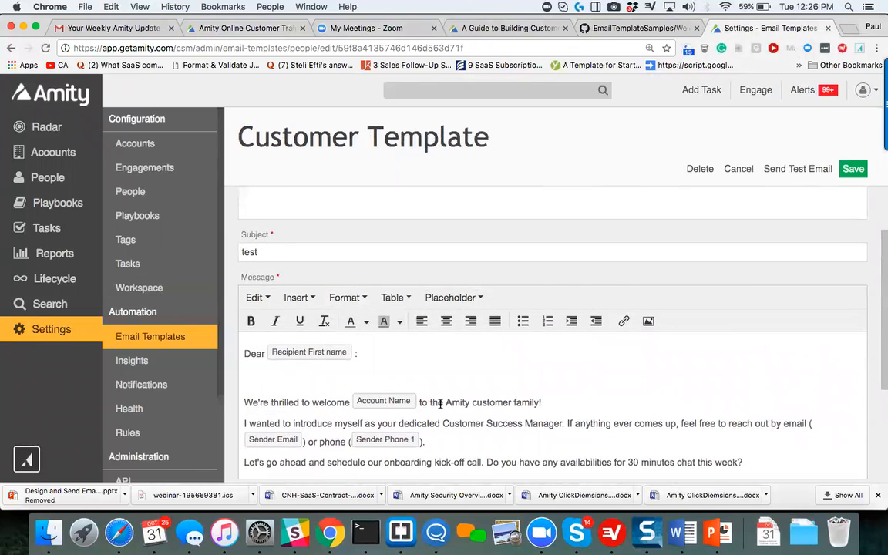
scroll(416, 386, down, 2)
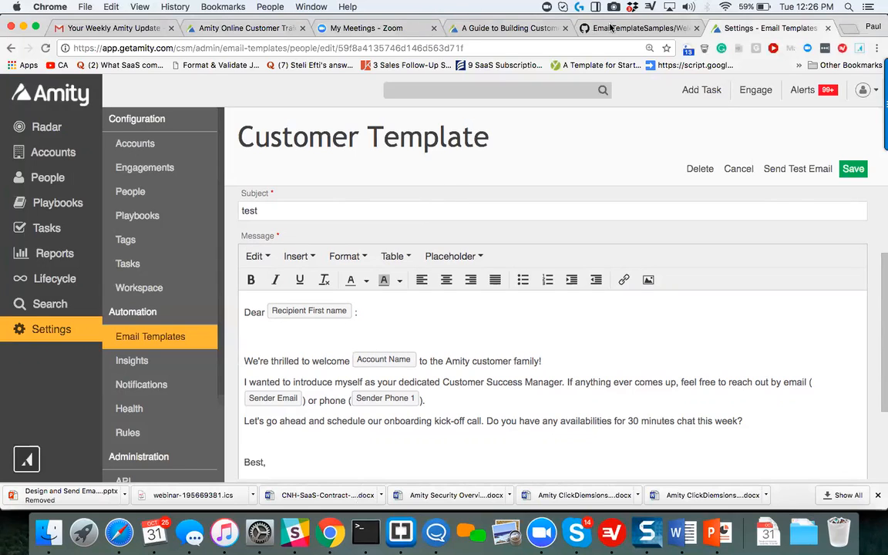
Open preview.getamity.com in a new browser tab.
click(848, 29)
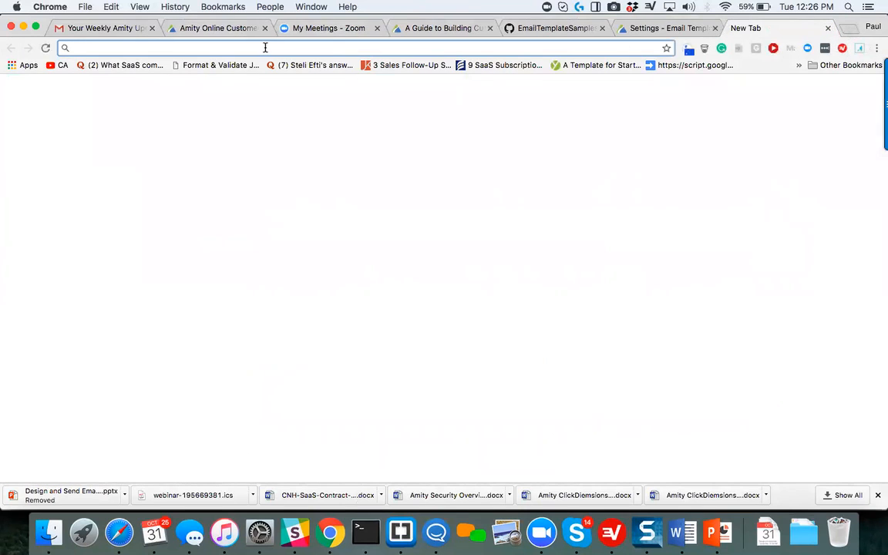
text(previ)
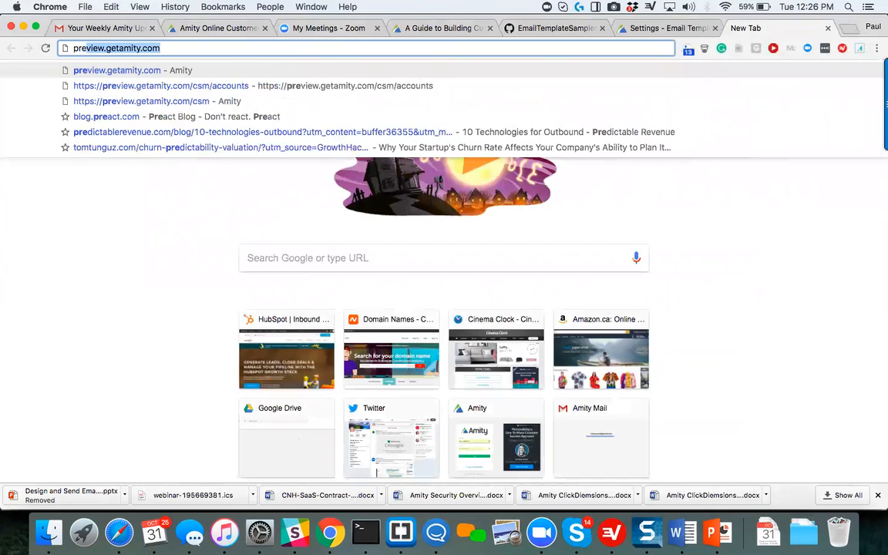
text(ew)
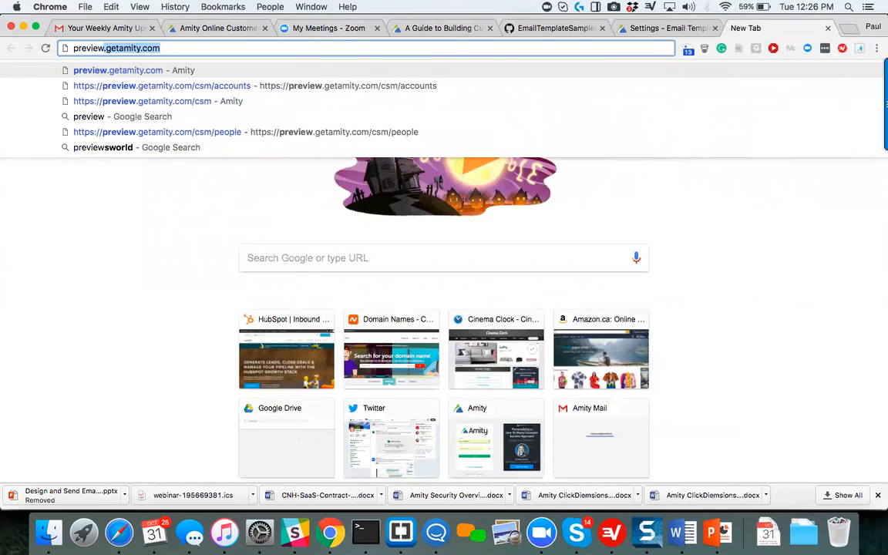
text(.getami)
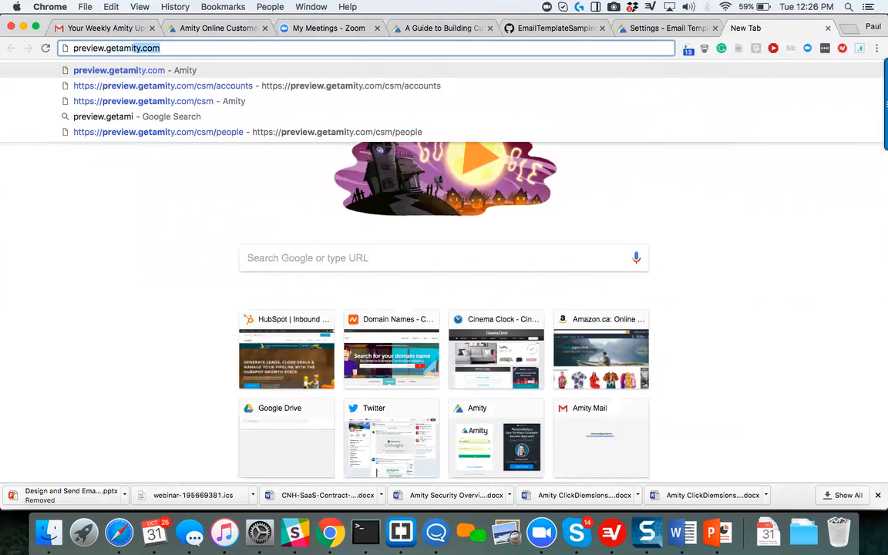
text(ty.com)
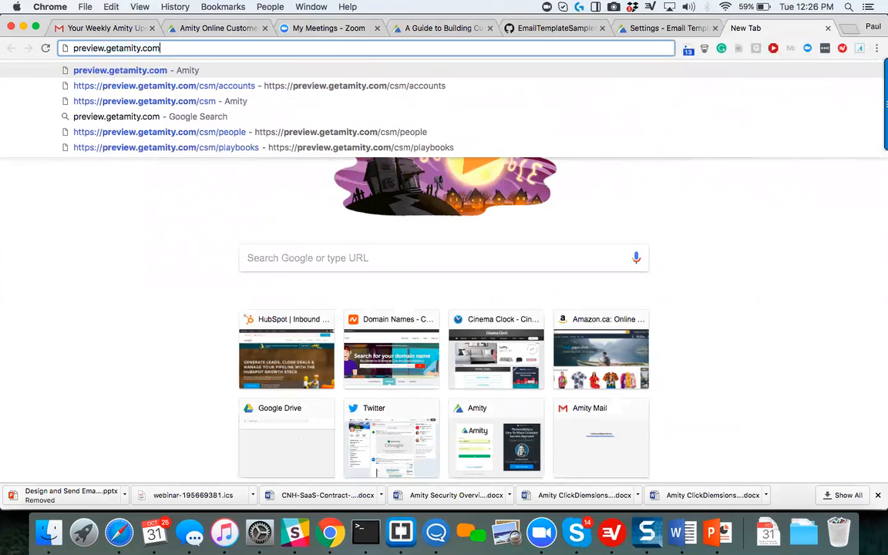
key(Return)
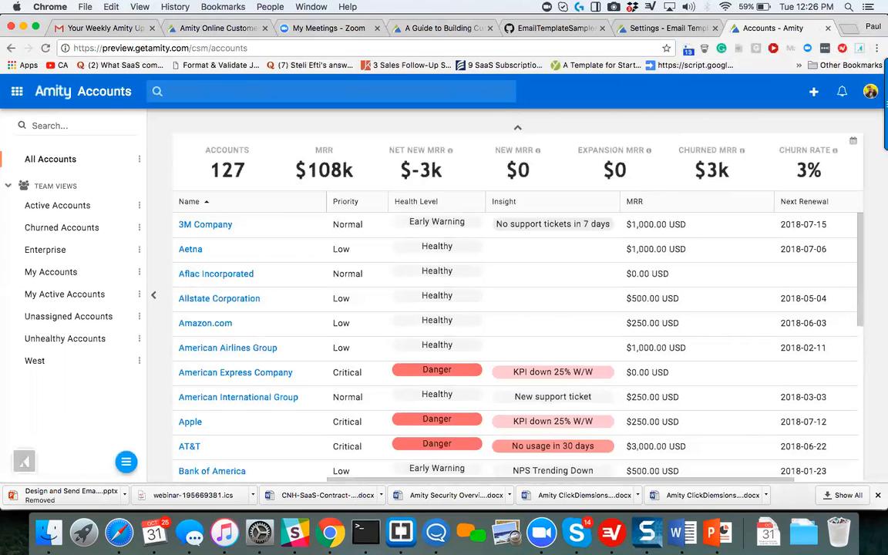
Browse the All Accounts list in the Amity preview.
scroll(293, 223, down, 1)
scroll(293, 223, down, 15)
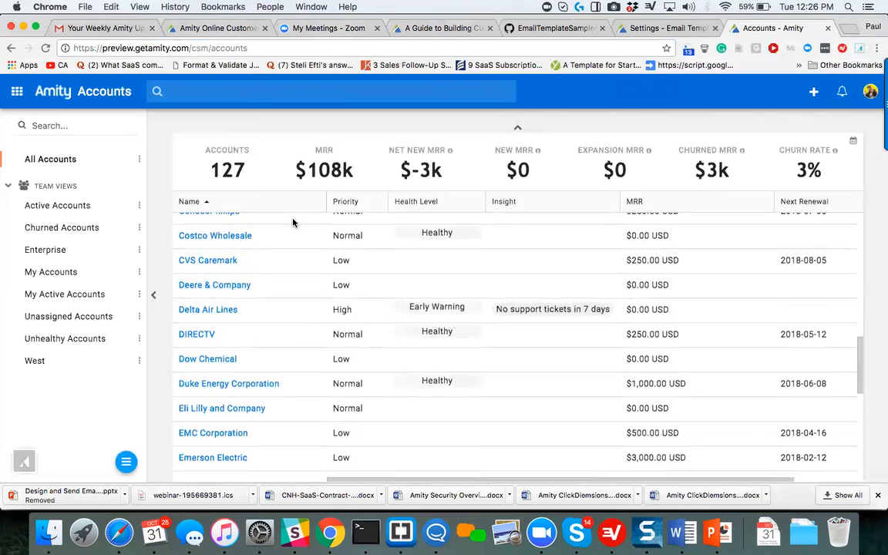
scroll(293, 223, down, 10)
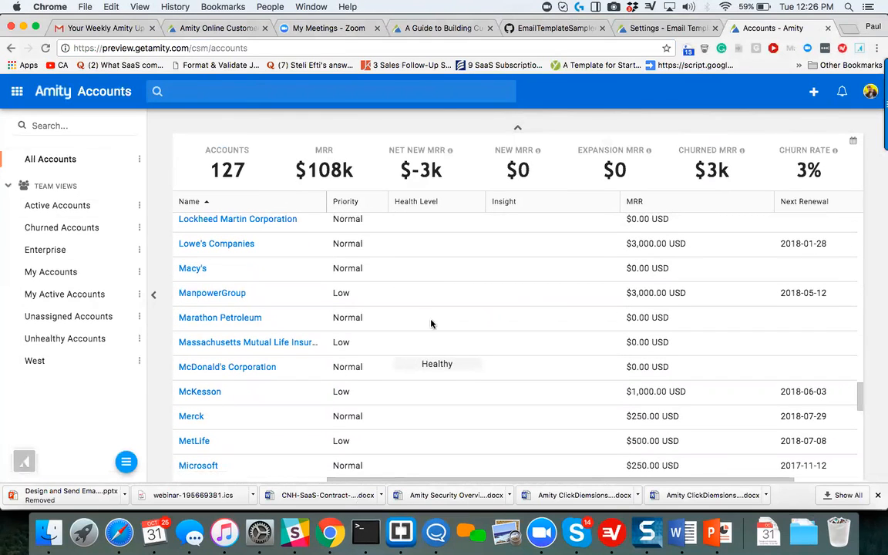
Collapse and restore the sidebar of account views, then open the Playbooks page.
click(152, 296)
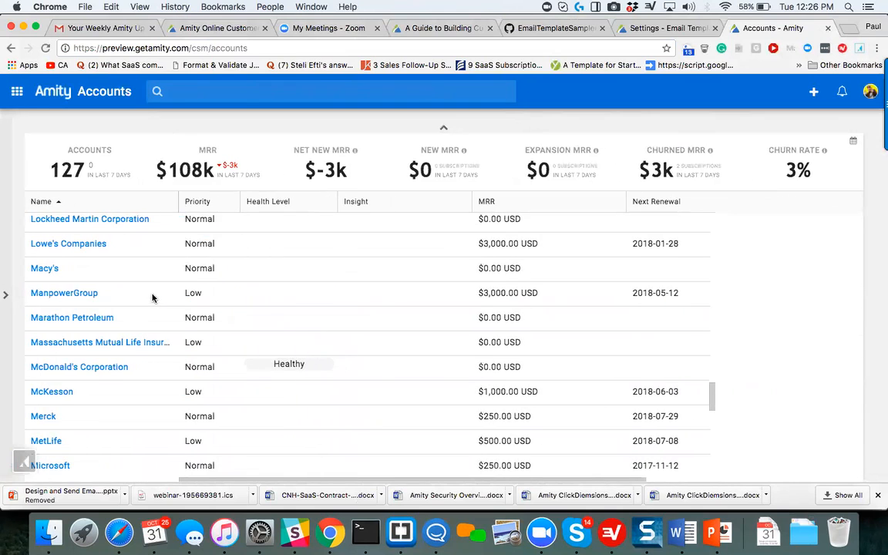
click(8, 296)
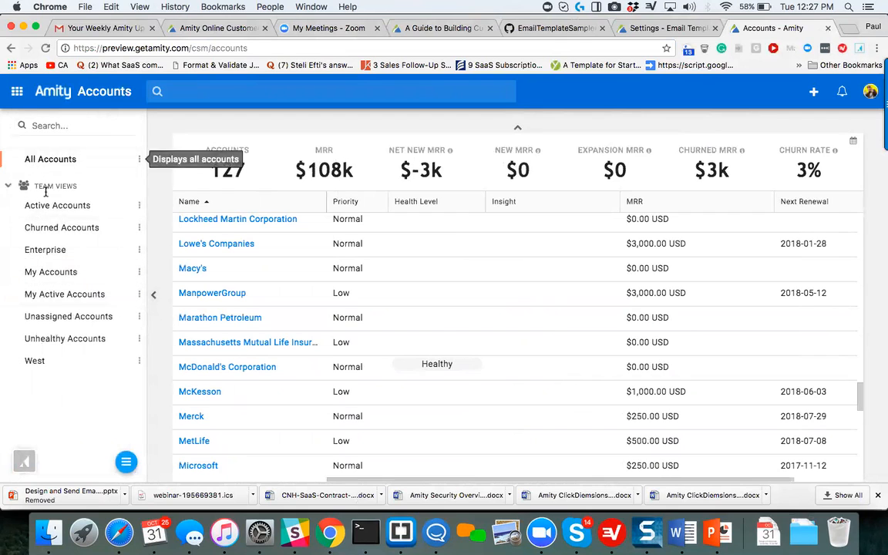
click(18, 91)
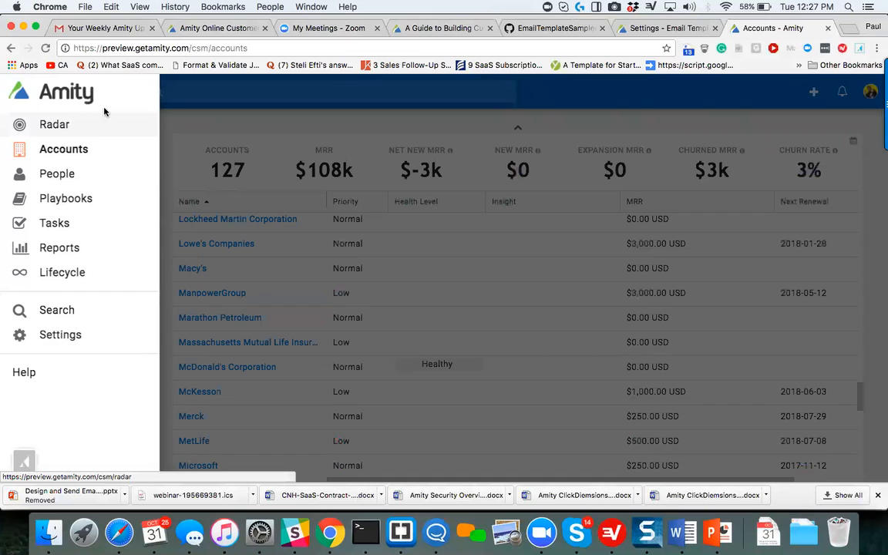
click(62, 198)
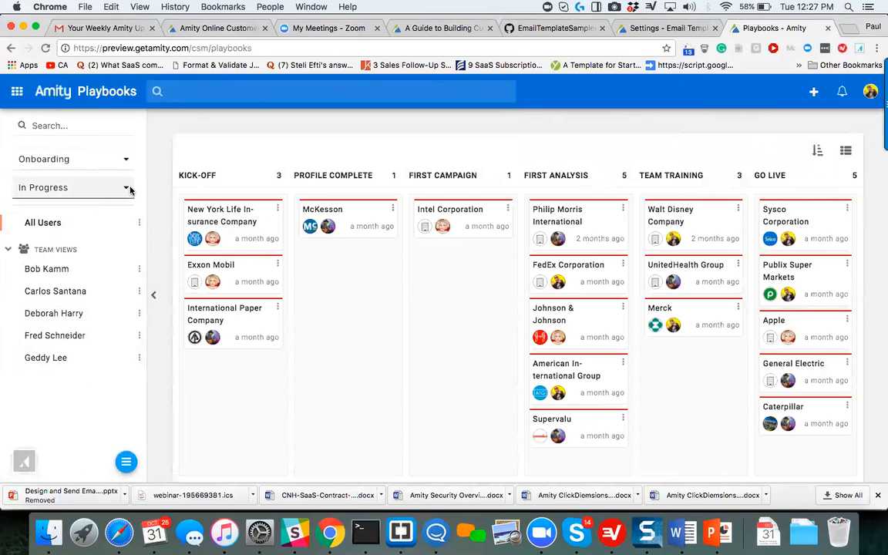
Review the playbook and status filter options on the Playbooks board, keeping Onboarding and In Progress selected.
click(121, 160)
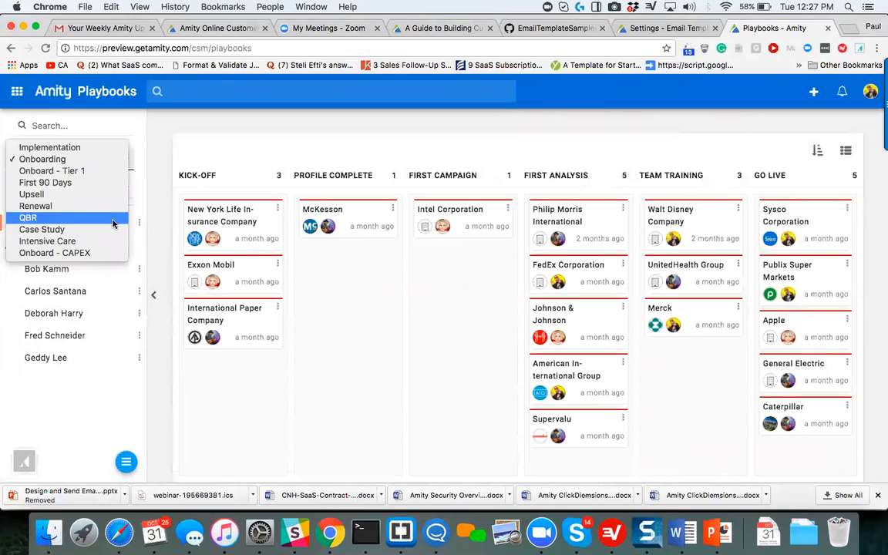
click(119, 133)
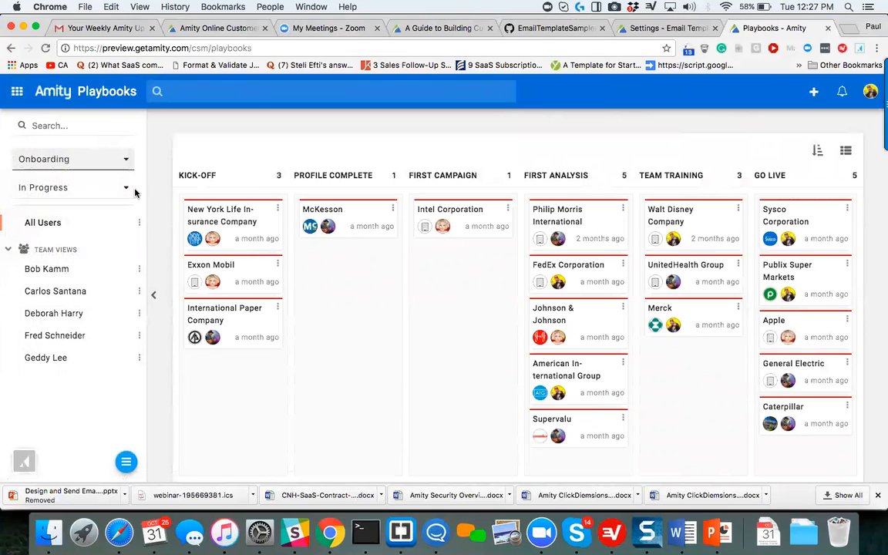
click(128, 189)
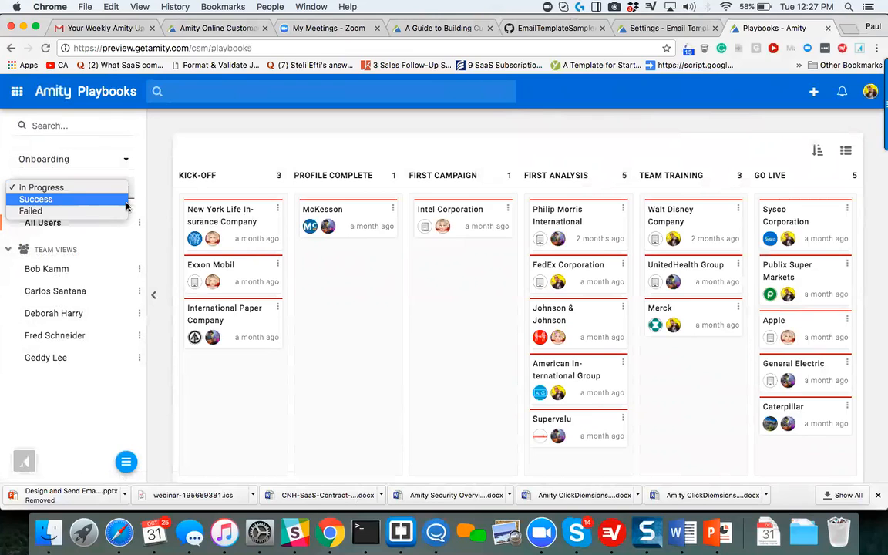
click(100, 109)
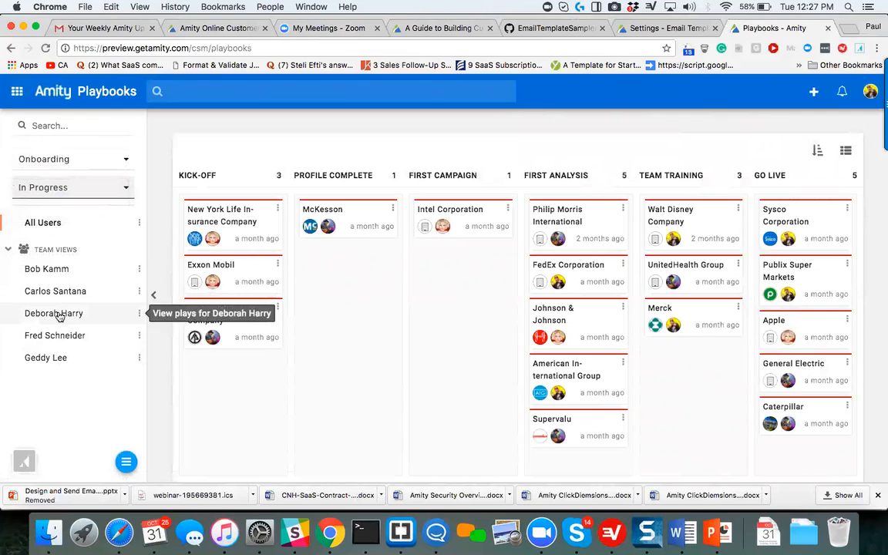
Return to the Accounts page, collapse the views sidebar and browse the health level and insight columns of the account list.
click(16, 91)
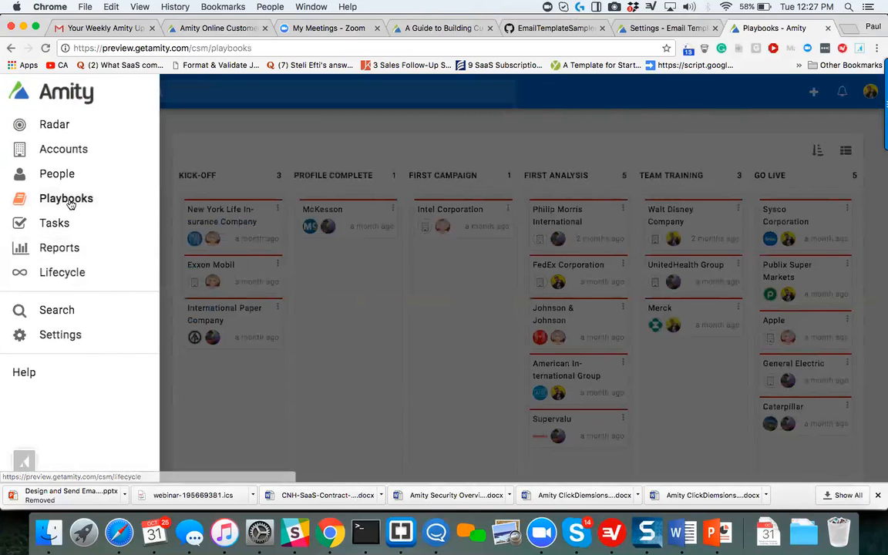
click(60, 151)
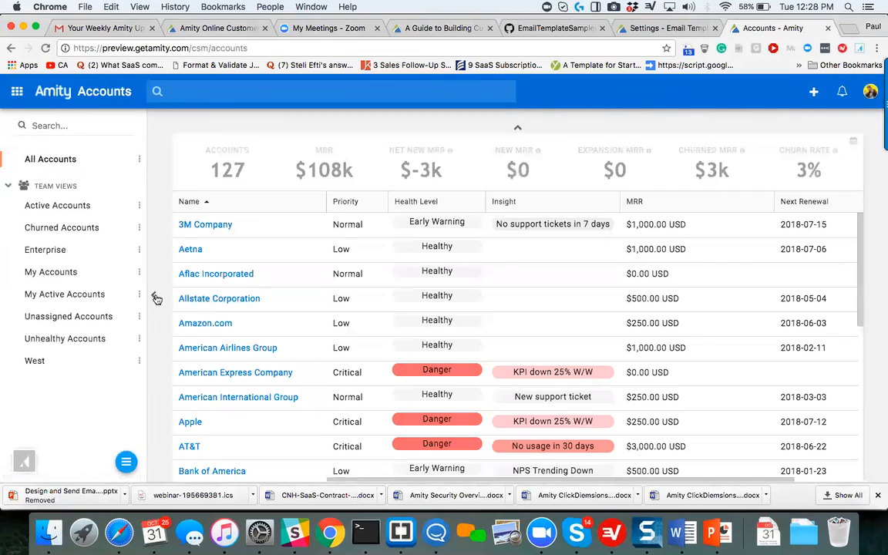
click(155, 299)
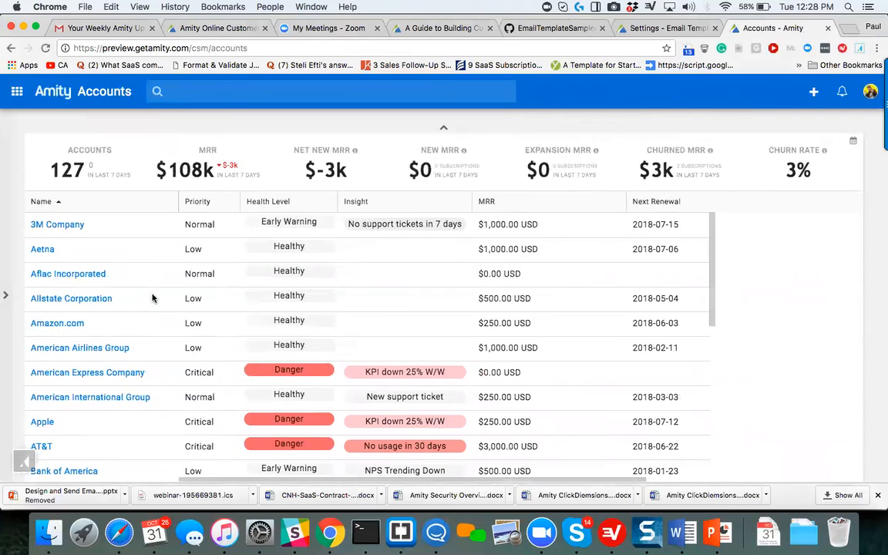
scroll(152, 298, right, 2)
scroll(152, 299, down, 2)
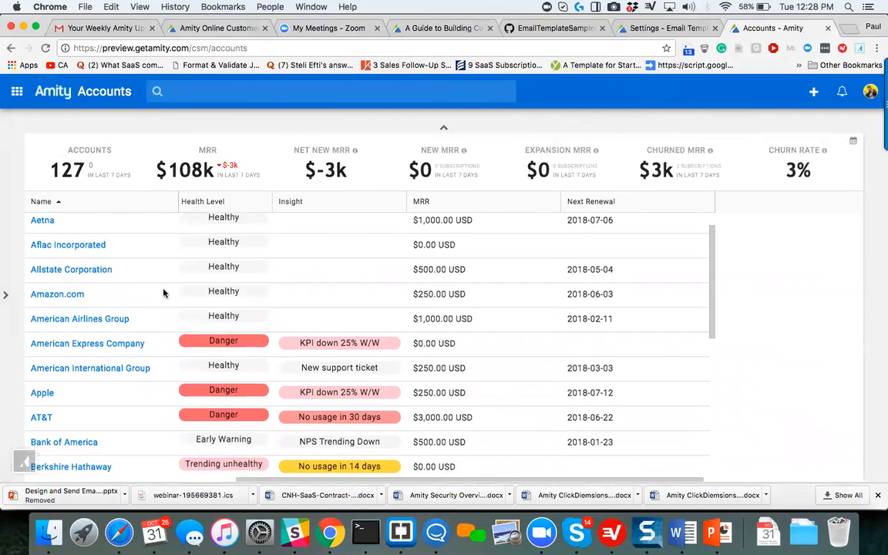
scroll(163, 292, up, 1)
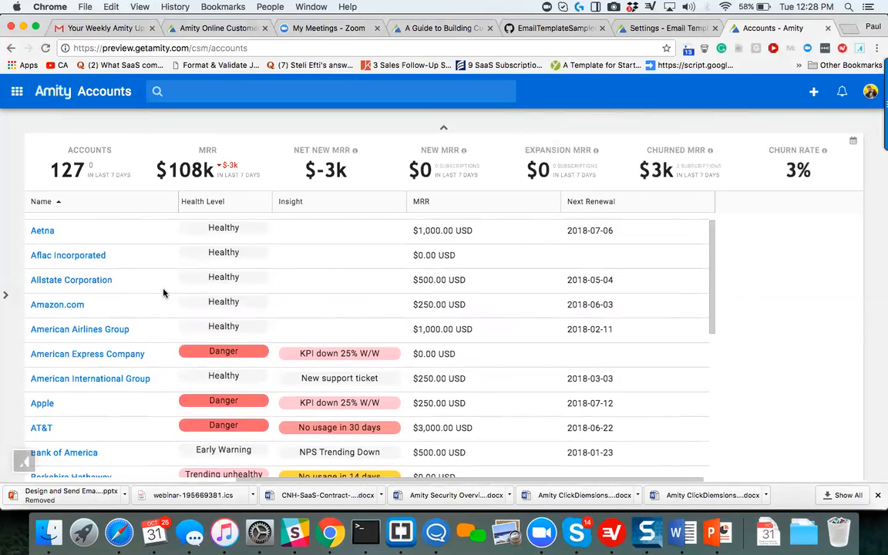